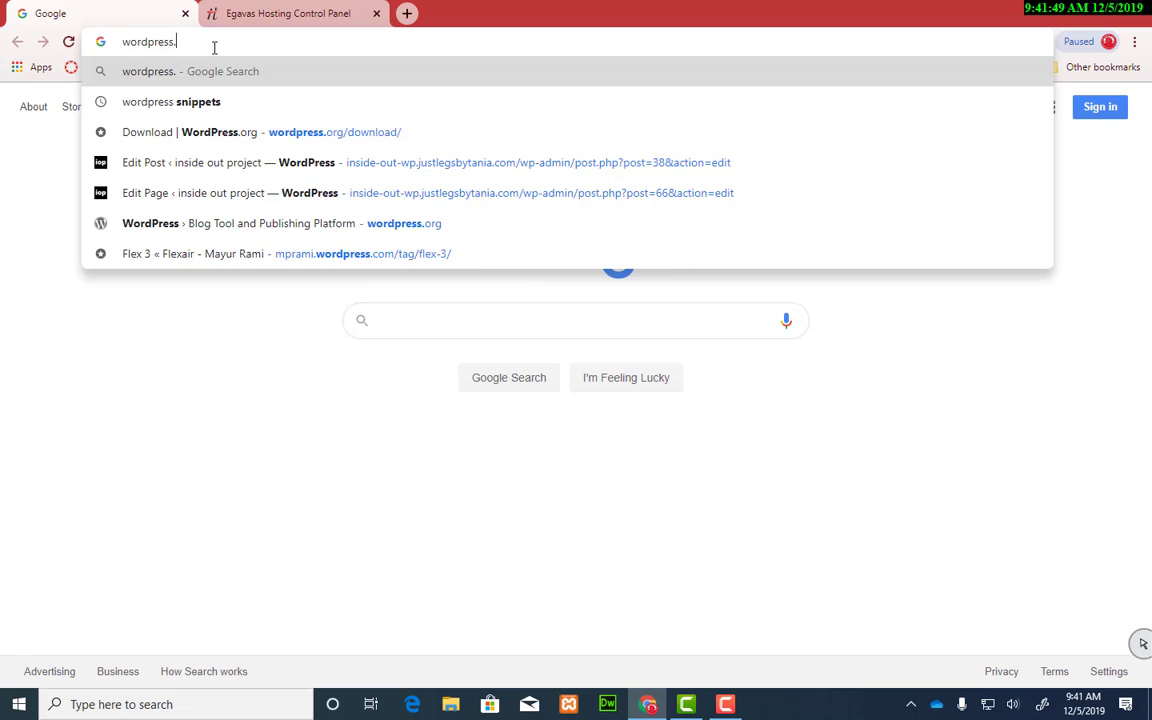
Step: Go to wordpress.org's Get WordPress page and download the WordPress 5.3 zip
{"action": "key", "text": "Return"}
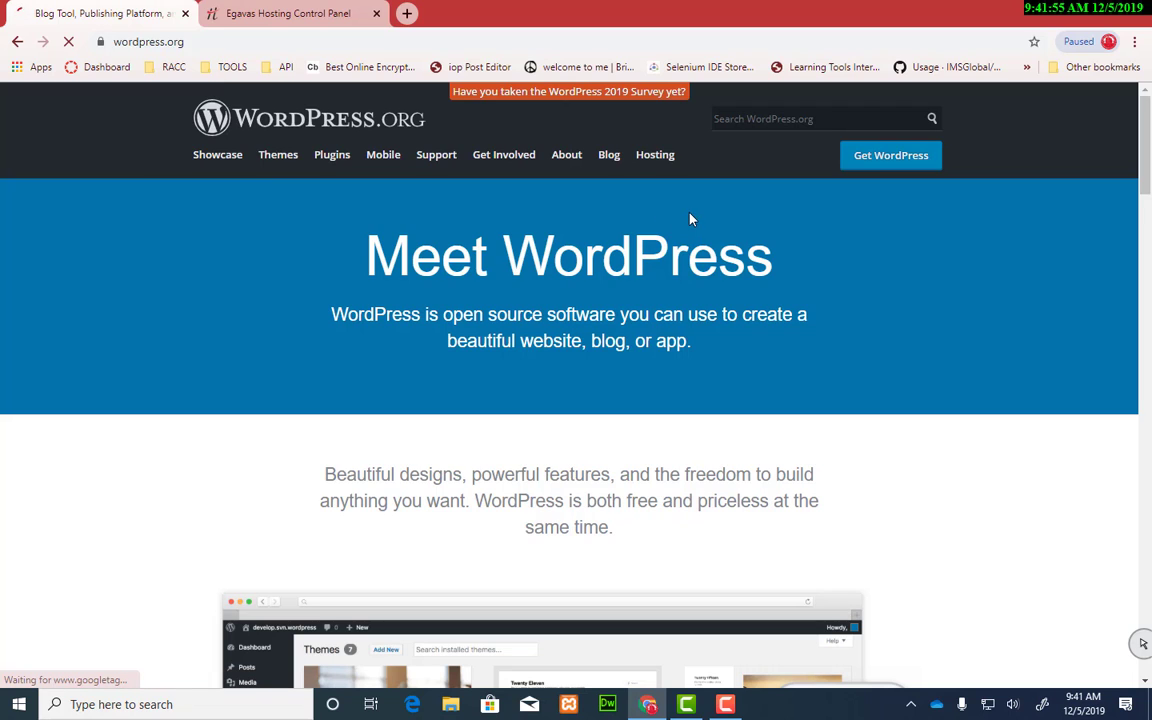
{"action": "left_click", "coordinate": [877, 168]}
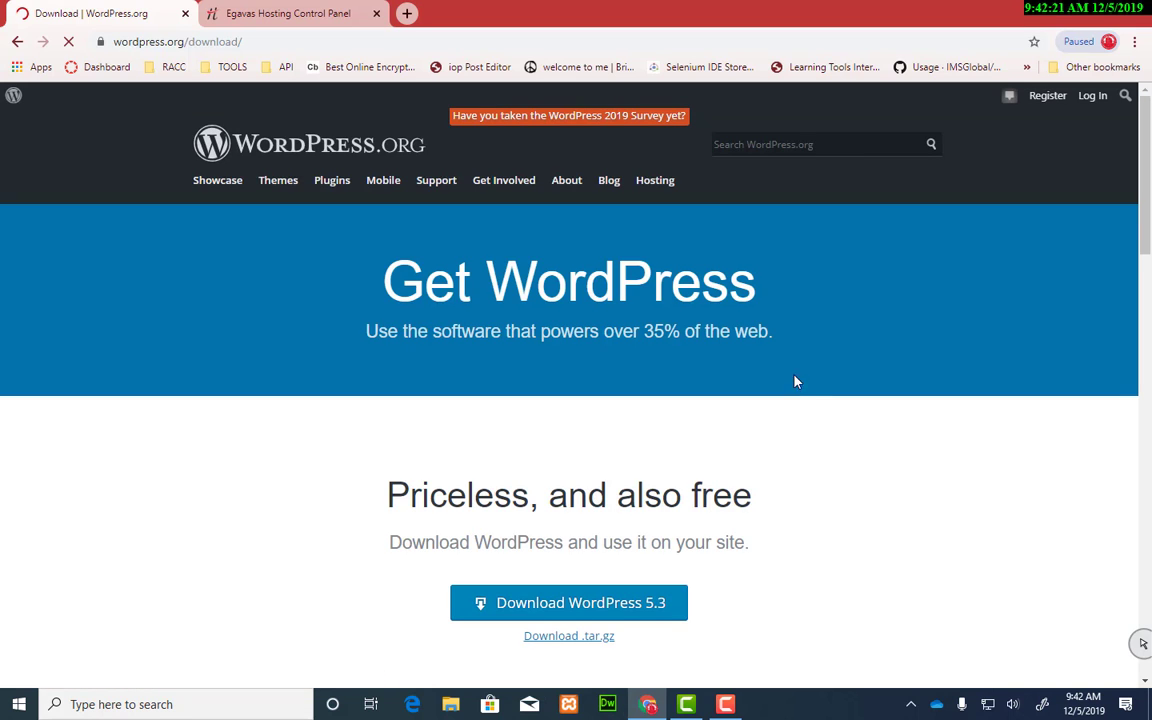
{"action": "scroll", "coordinate": [795, 381], "scroll_direction": "down", "scroll_amount": 2}
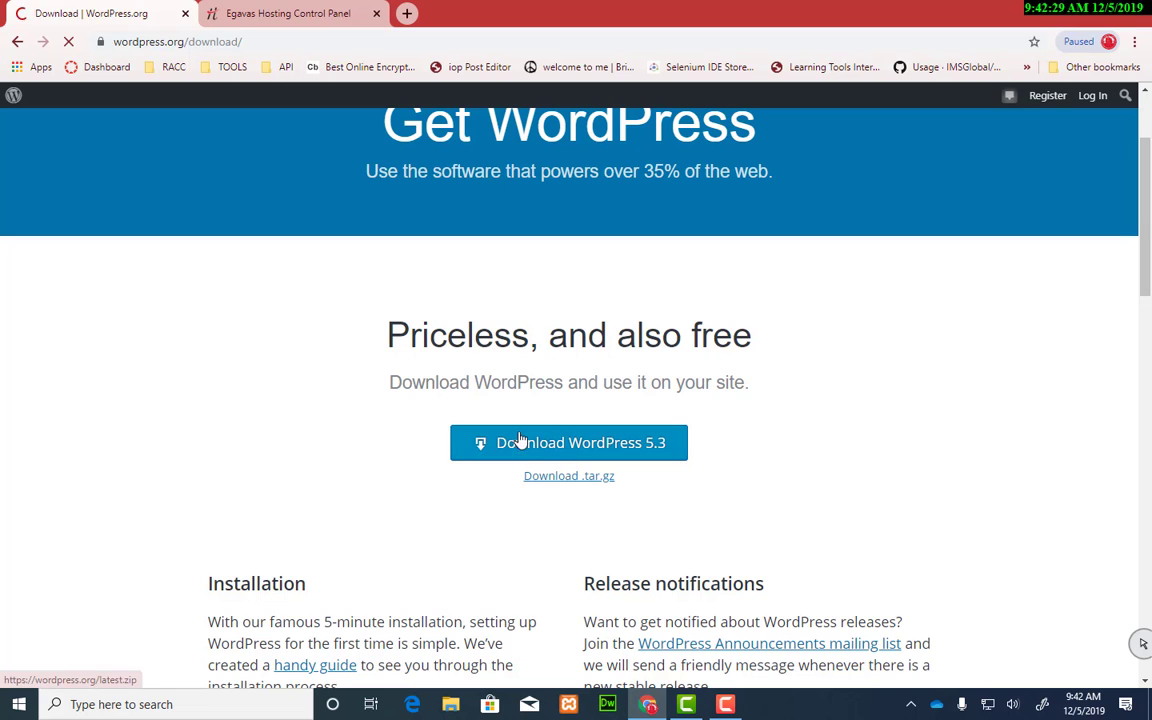
{"action": "left_click", "coordinate": [576, 447]}
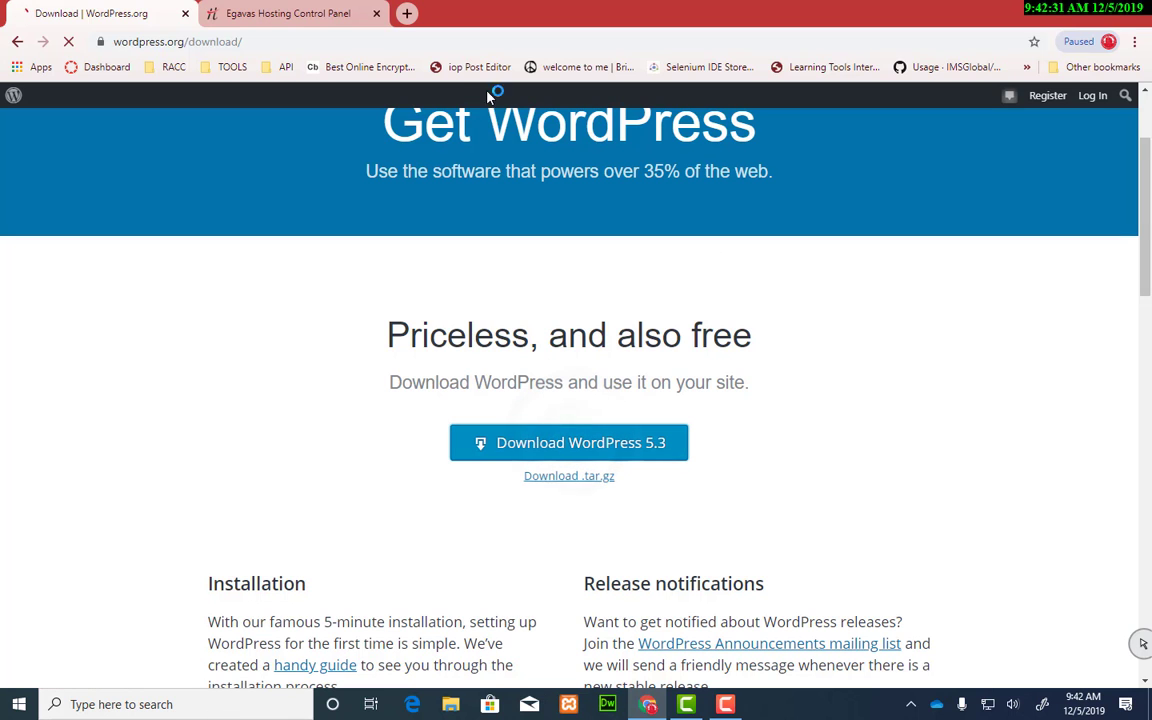
Step: Open the File Manager from the control panel's Files menu and scroll the folder list
{"action": "left_click", "coordinate": [284, 14]}
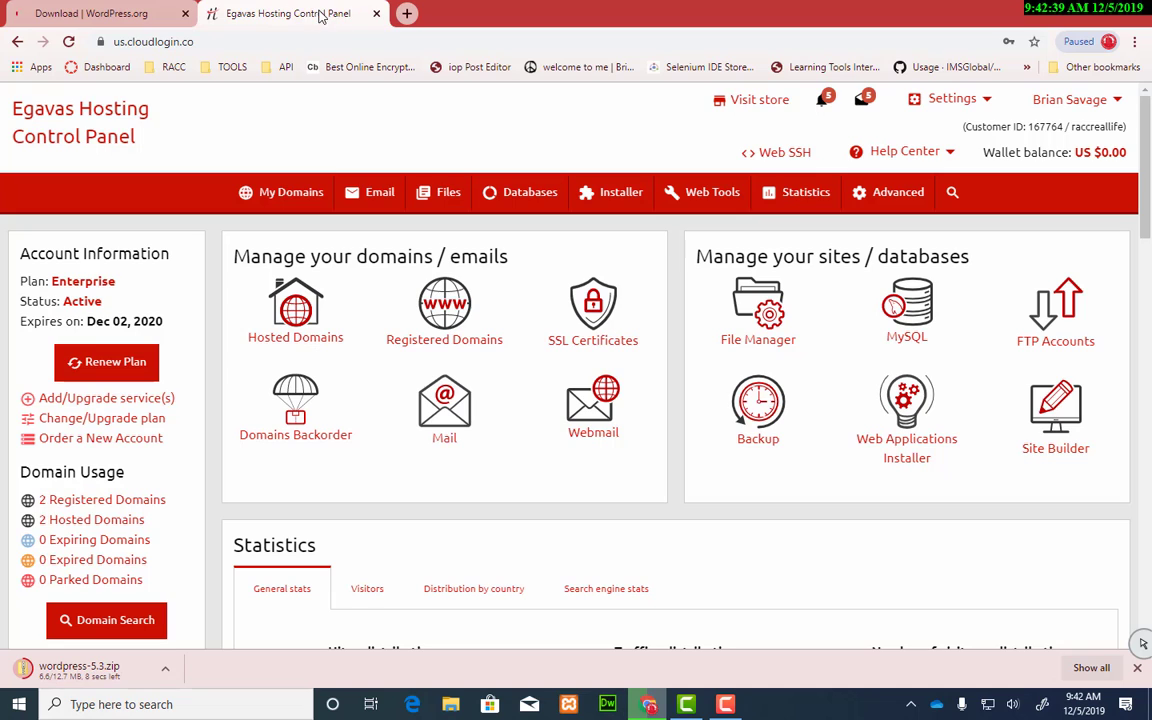
{"action": "left_click", "coordinate": [450, 189]}
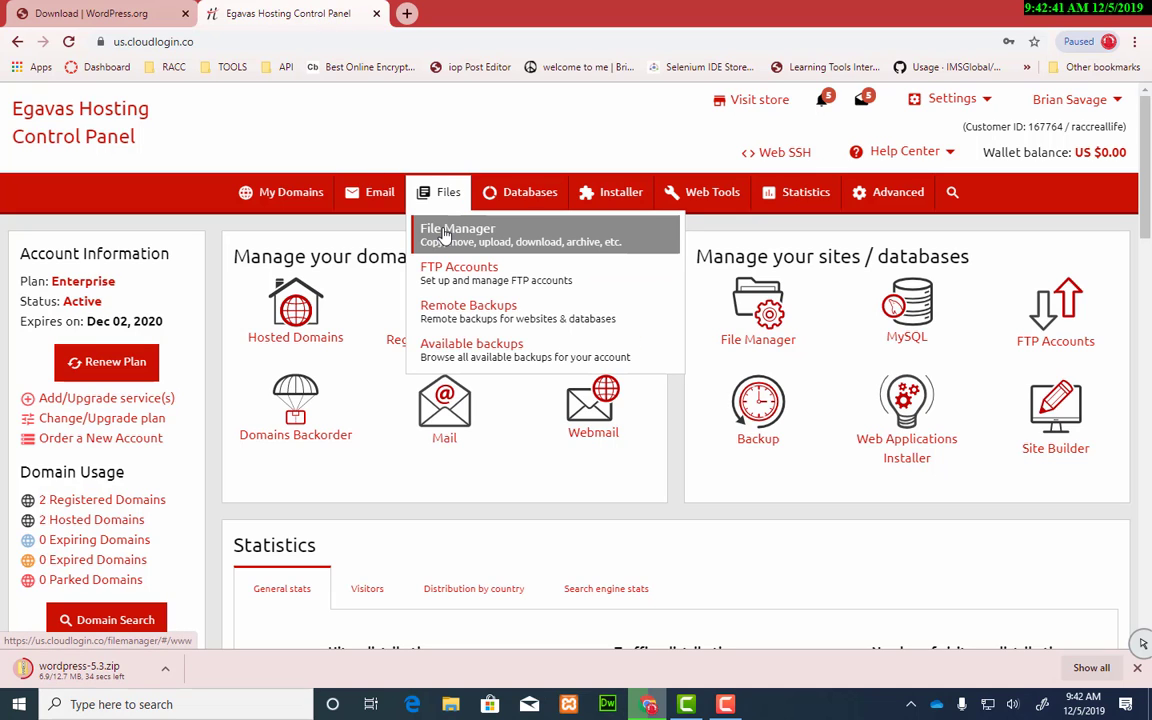
{"action": "left_click", "coordinate": [444, 232]}
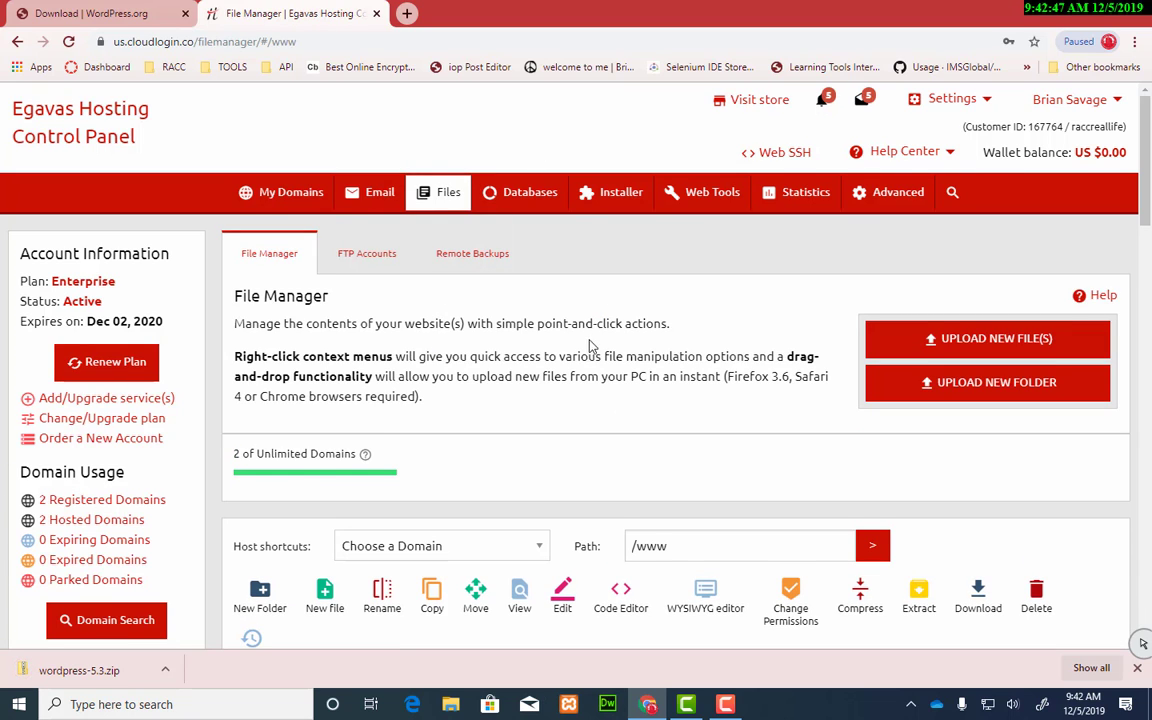
{"action": "scroll", "coordinate": [590, 348], "scroll_direction": "down", "scroll_amount": 10}
{"action": "scroll", "coordinate": [576, 352], "scroll_direction": "down", "scroll_amount": 12}
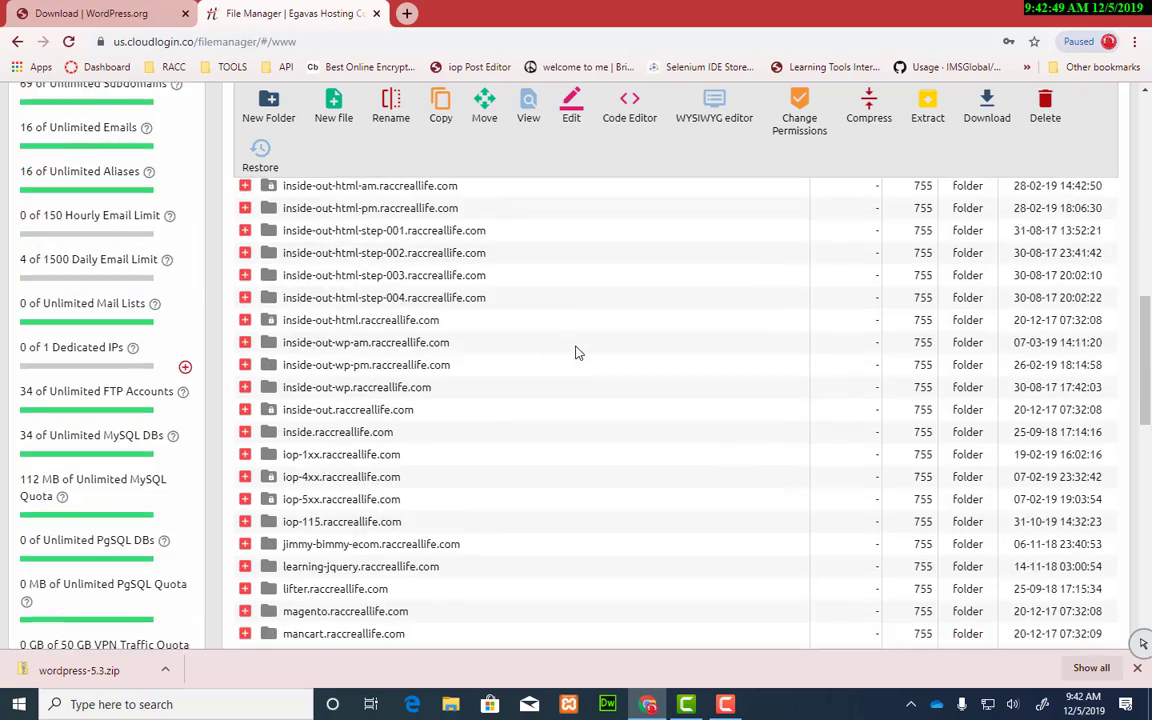
{"action": "scroll", "coordinate": [566, 357], "scroll_direction": "up", "scroll_amount": 6}
{"action": "scroll", "coordinate": [566, 357], "scroll_direction": "up", "scroll_amount": 10}
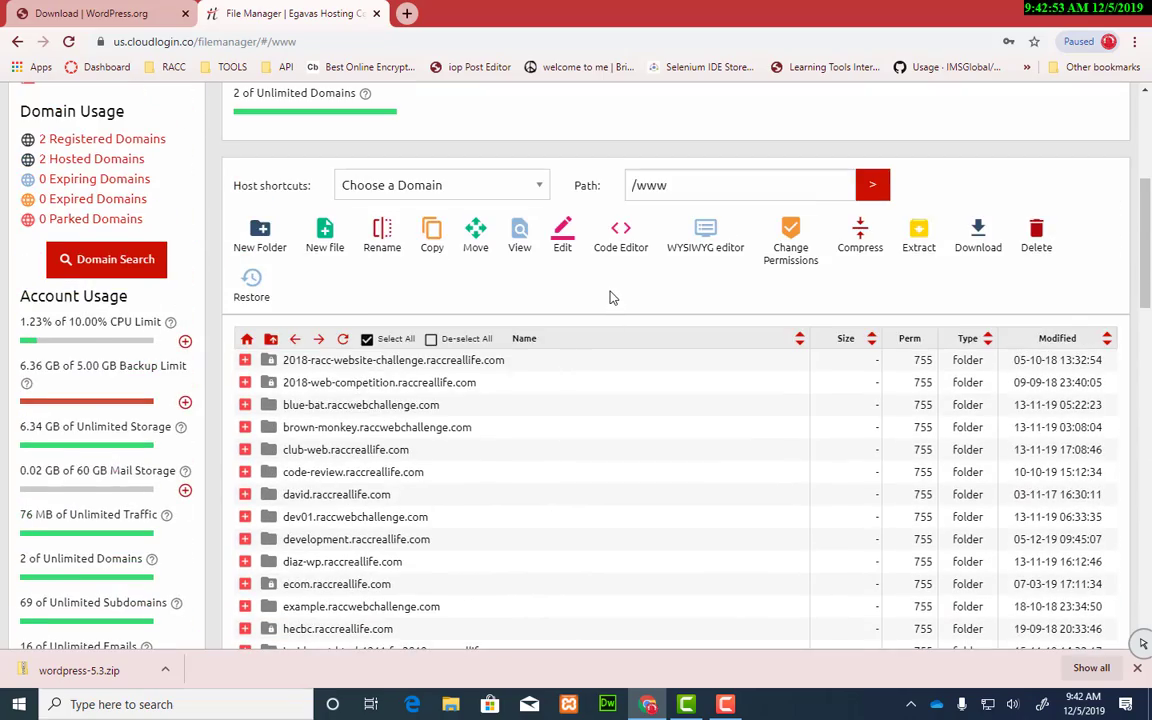
{"action": "scroll", "coordinate": [609, 296], "scroll_direction": "down", "scroll_amount": 2}
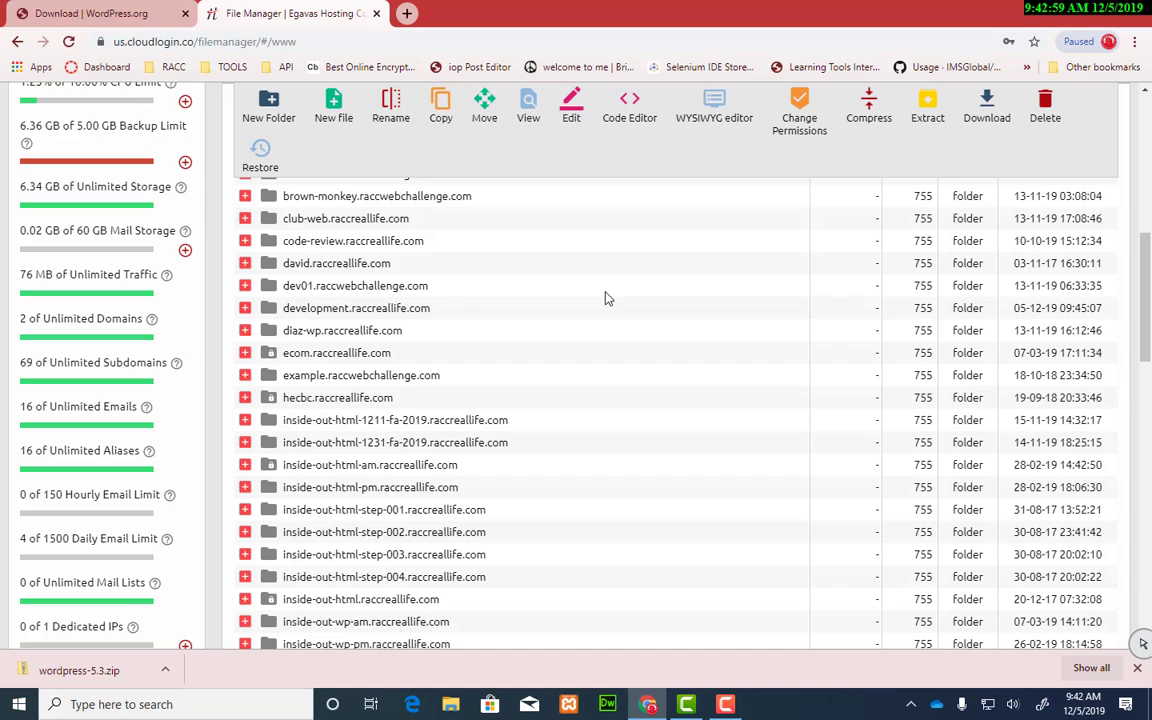
{"action": "scroll", "coordinate": [607, 297], "scroll_direction": "down", "scroll_amount": 1}
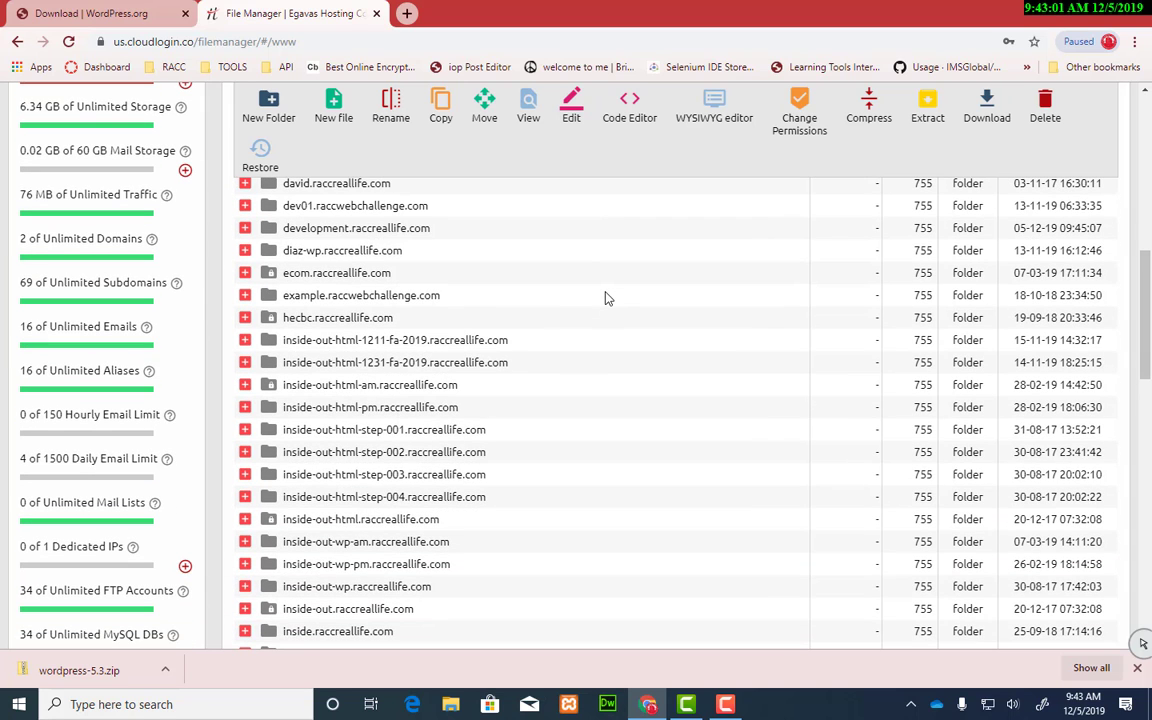
{"action": "scroll", "coordinate": [607, 297], "scroll_direction": "up", "scroll_amount": 1}
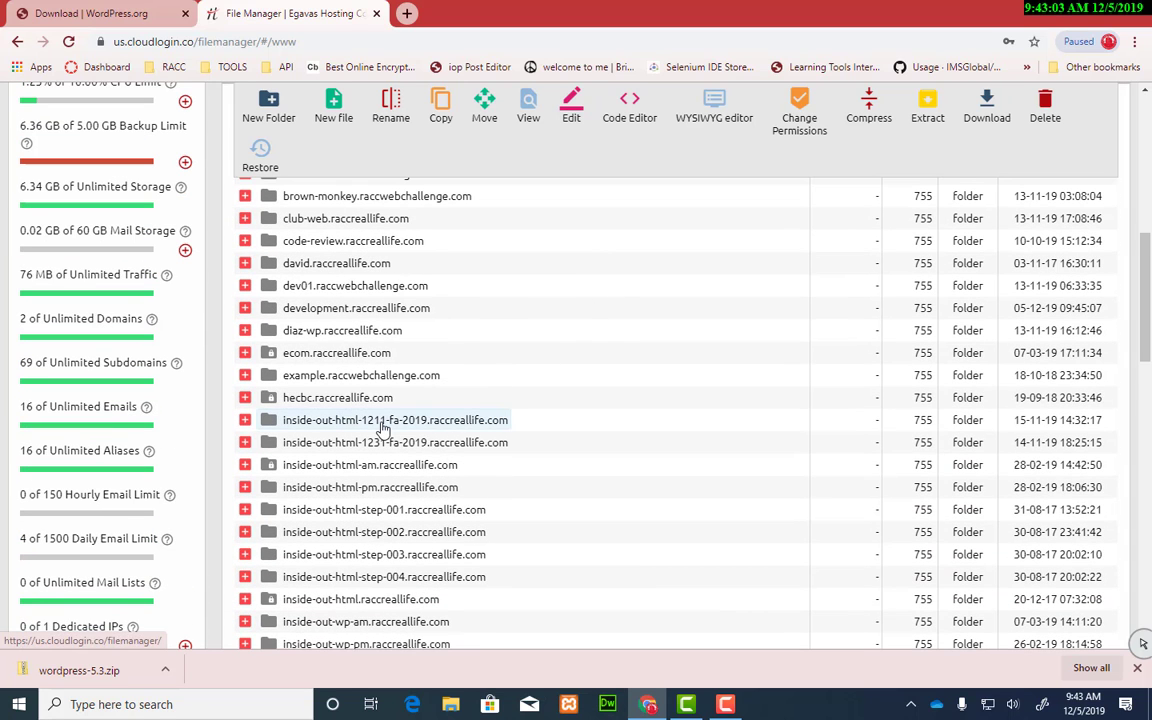
Step: Peek into the inside-out-html-1211, inside-out-html-1231 and club-web folders
{"action": "left_click", "coordinate": [245, 420]}
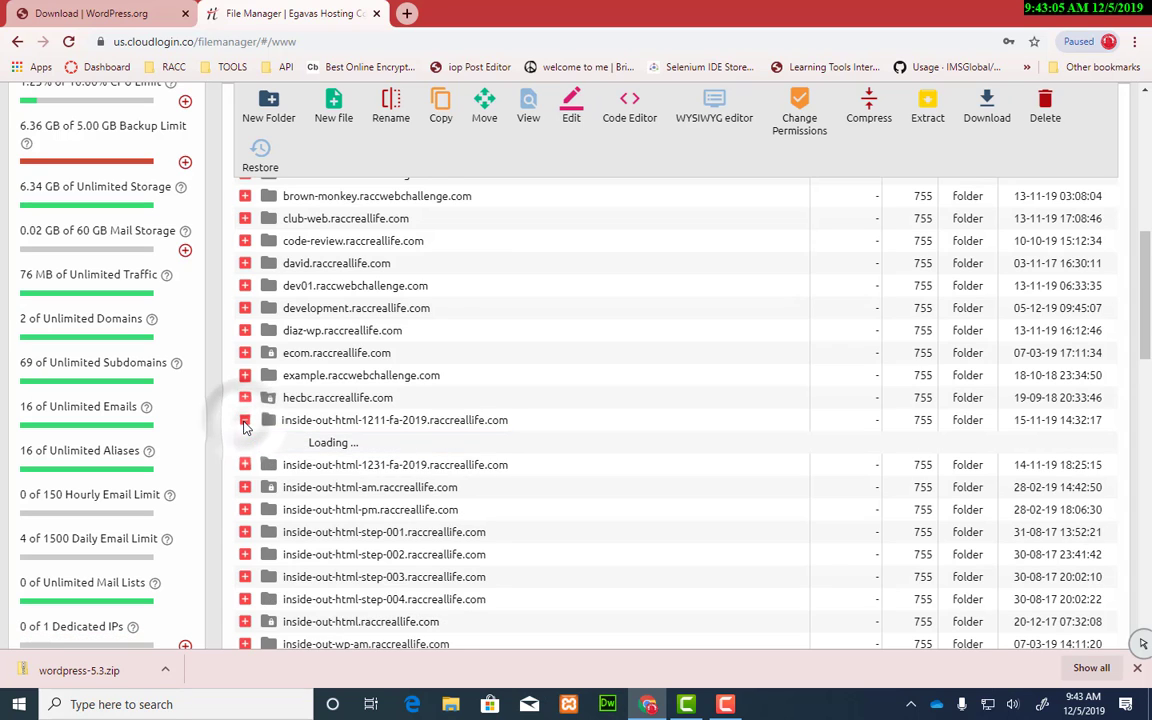
{"action": "left_click", "coordinate": [245, 420]}
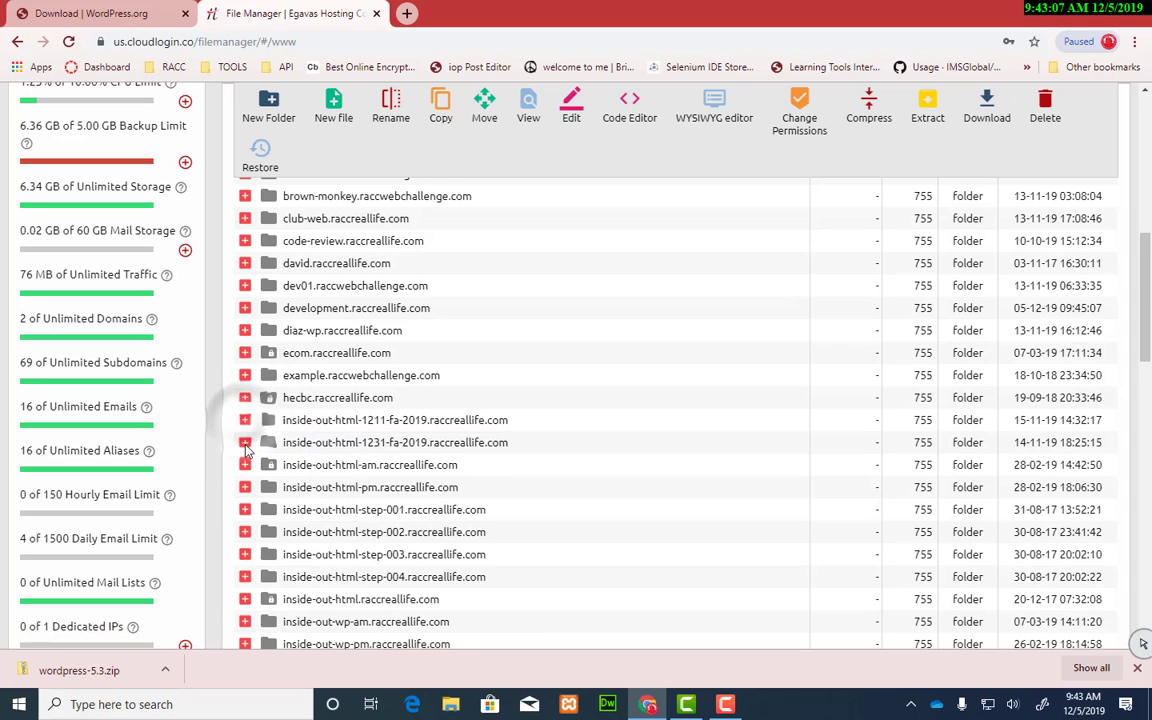
{"action": "left_click", "coordinate": [245, 442]}
{"action": "left_click", "coordinate": [245, 445]}
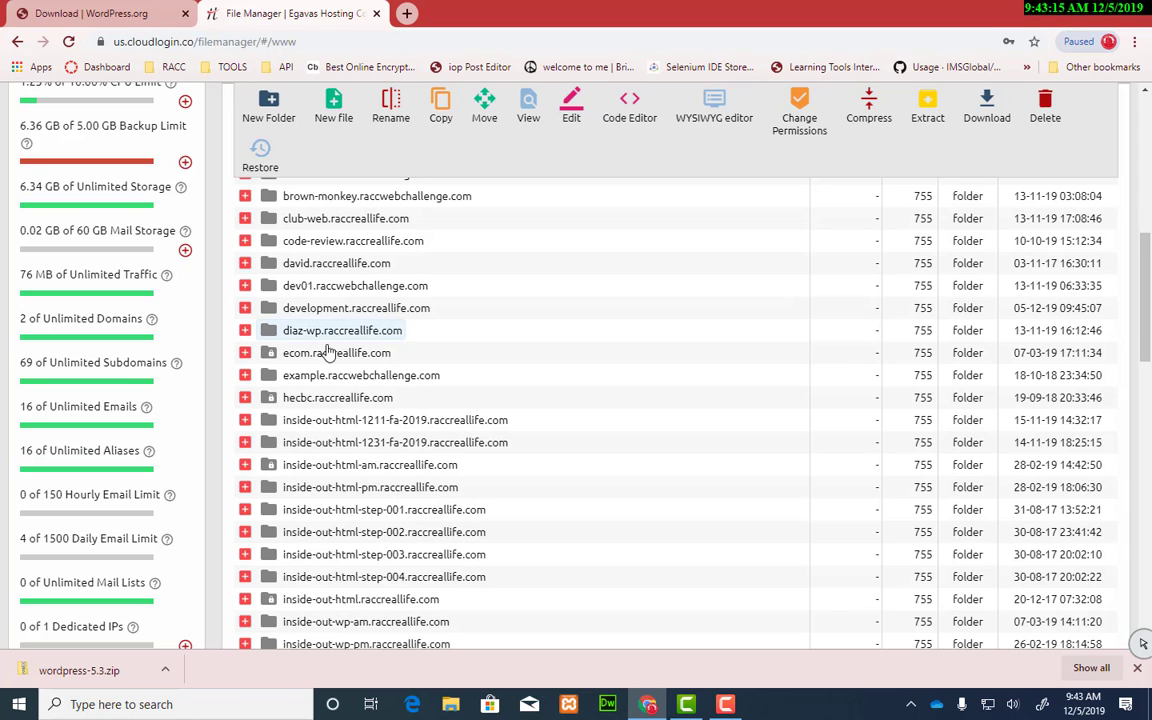
{"action": "scroll", "coordinate": [326, 352], "scroll_direction": "up", "scroll_amount": 3}
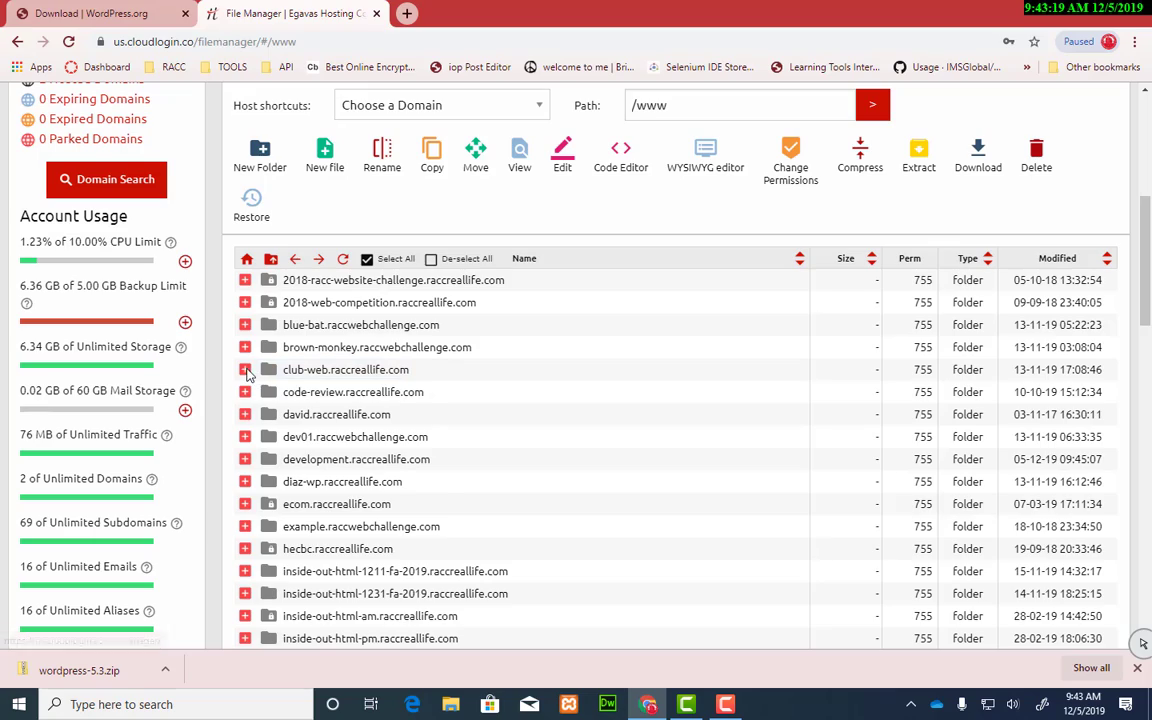
{"action": "left_click", "coordinate": [245, 370]}
{"action": "left_click", "coordinate": [245, 370]}
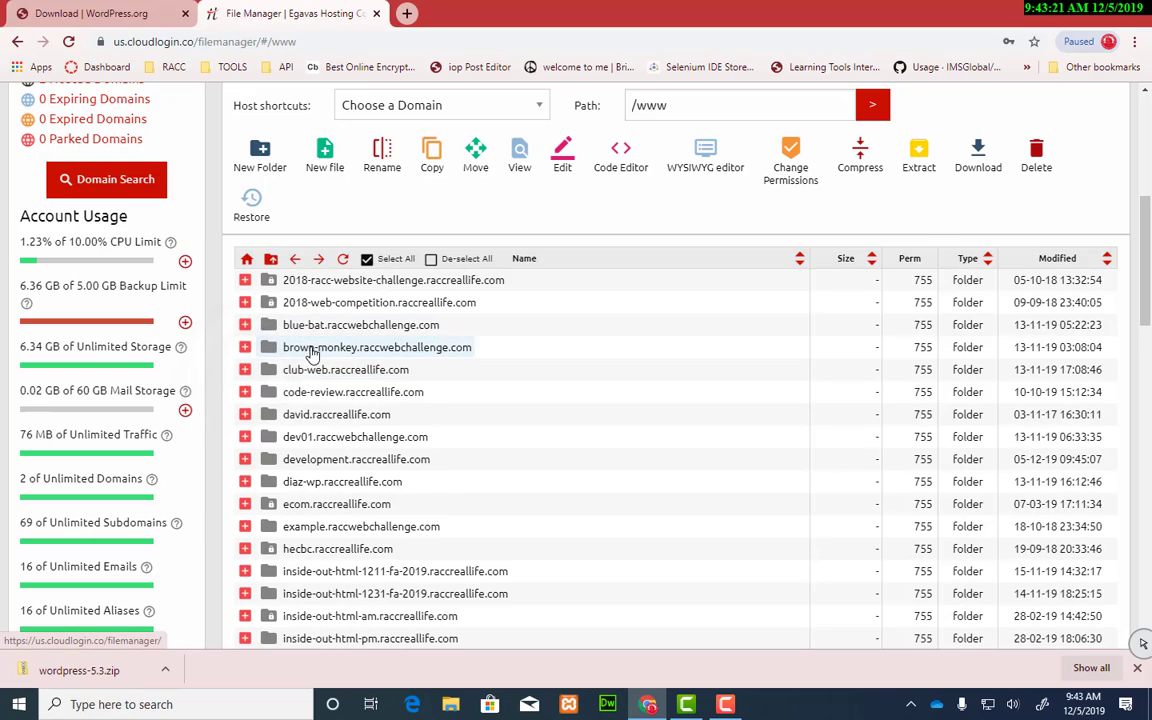
Step: Check the sandbox-001 folder, then expand web-100-class-pm.raccreallife.com to show its files
{"action": "scroll", "coordinate": [360, 392], "scroll_direction": "down", "scroll_amount": 5}
{"action": "scroll", "coordinate": [363, 392], "scroll_direction": "down", "scroll_amount": 10}
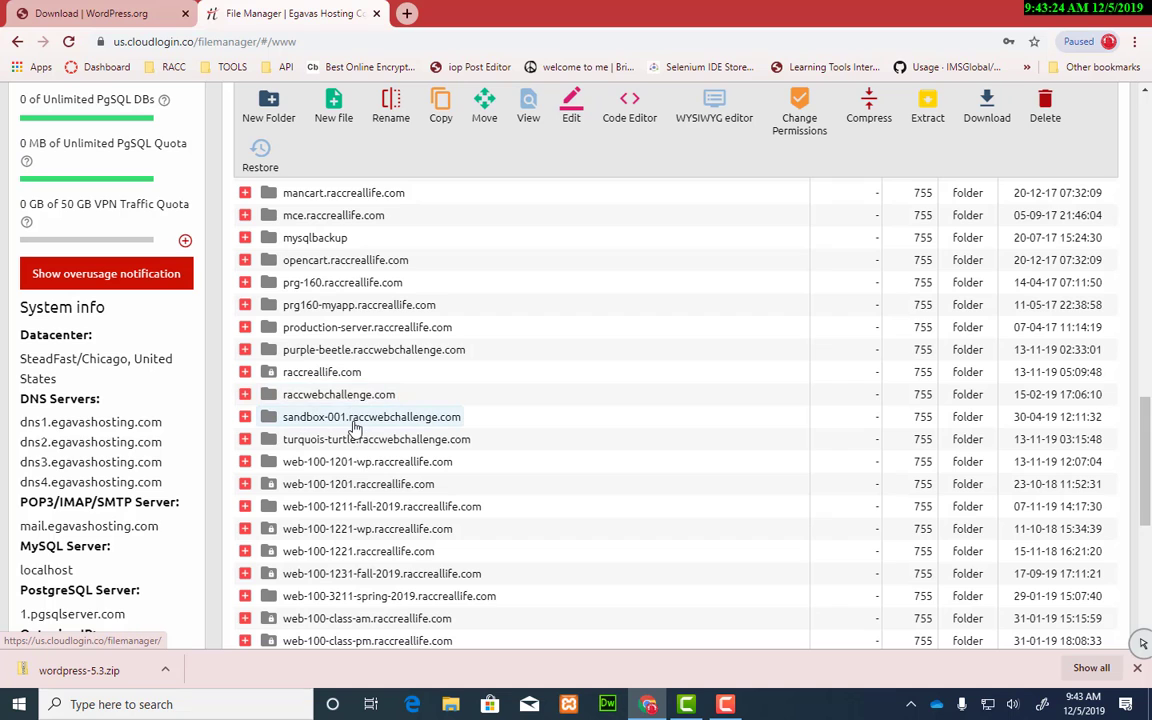
{"action": "left_click", "coordinate": [244, 420]}
{"action": "left_click", "coordinate": [244, 418]}
{"action": "scroll", "coordinate": [380, 423], "scroll_direction": "down", "scroll_amount": 4}
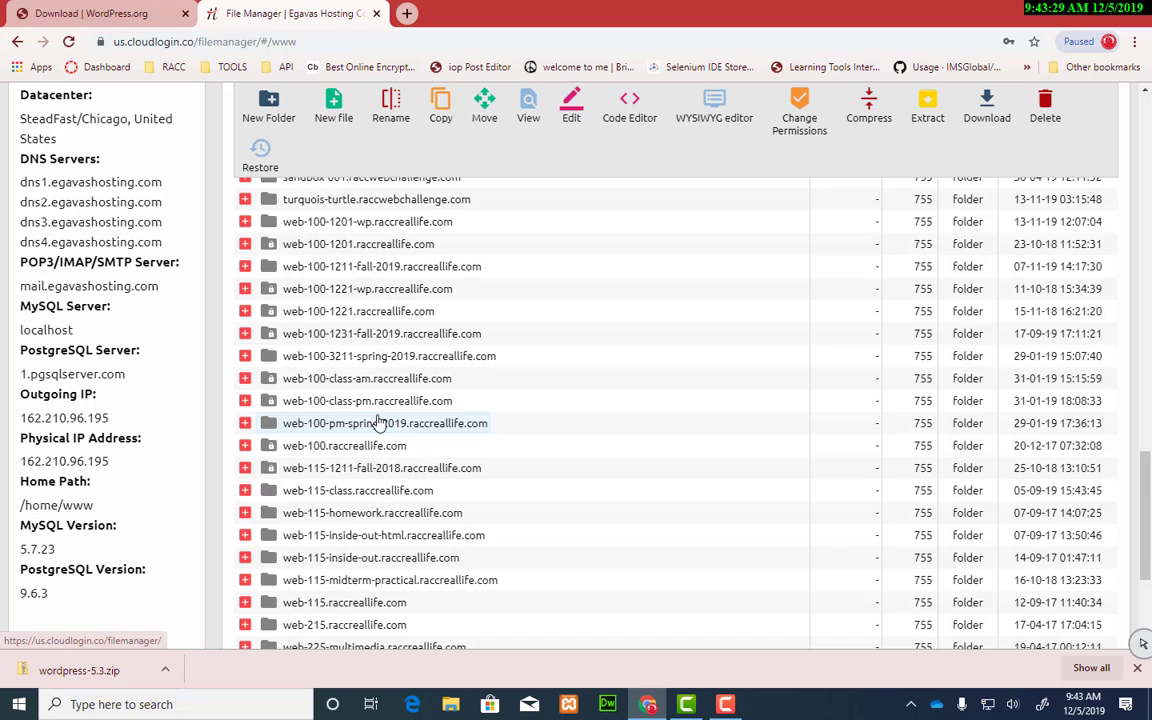
{"action": "scroll", "coordinate": [380, 423], "scroll_direction": "down", "scroll_amount": 1}
{"action": "left_click", "coordinate": [245, 321]}
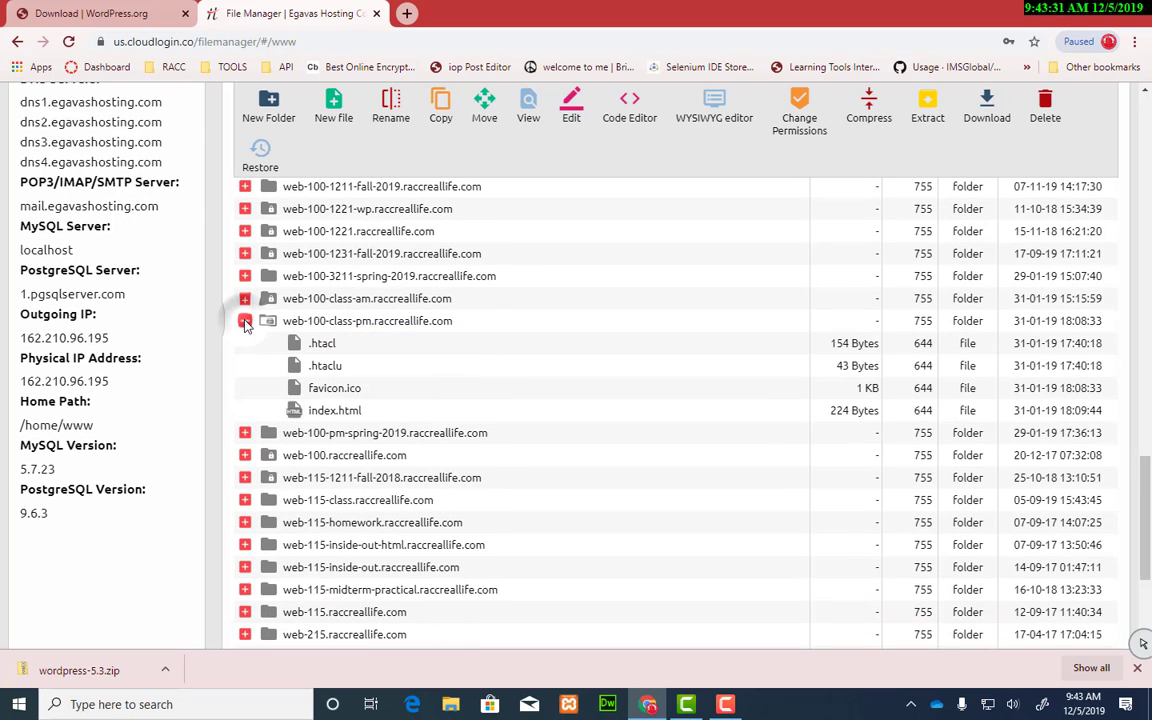
Step: Open the web-100-class-pm folder, select its four files, and copy the domain from the Path
{"action": "double_click", "coordinate": [373, 322]}
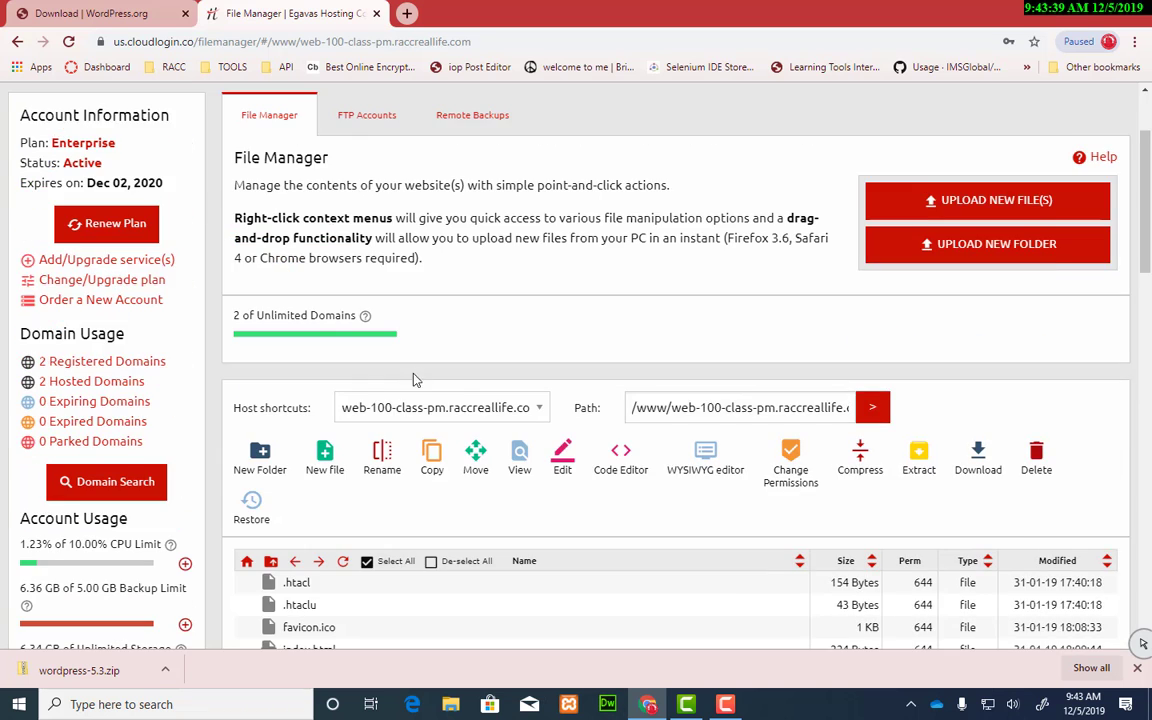
{"action": "scroll", "coordinate": [483, 398], "scroll_direction": "down", "scroll_amount": 3}
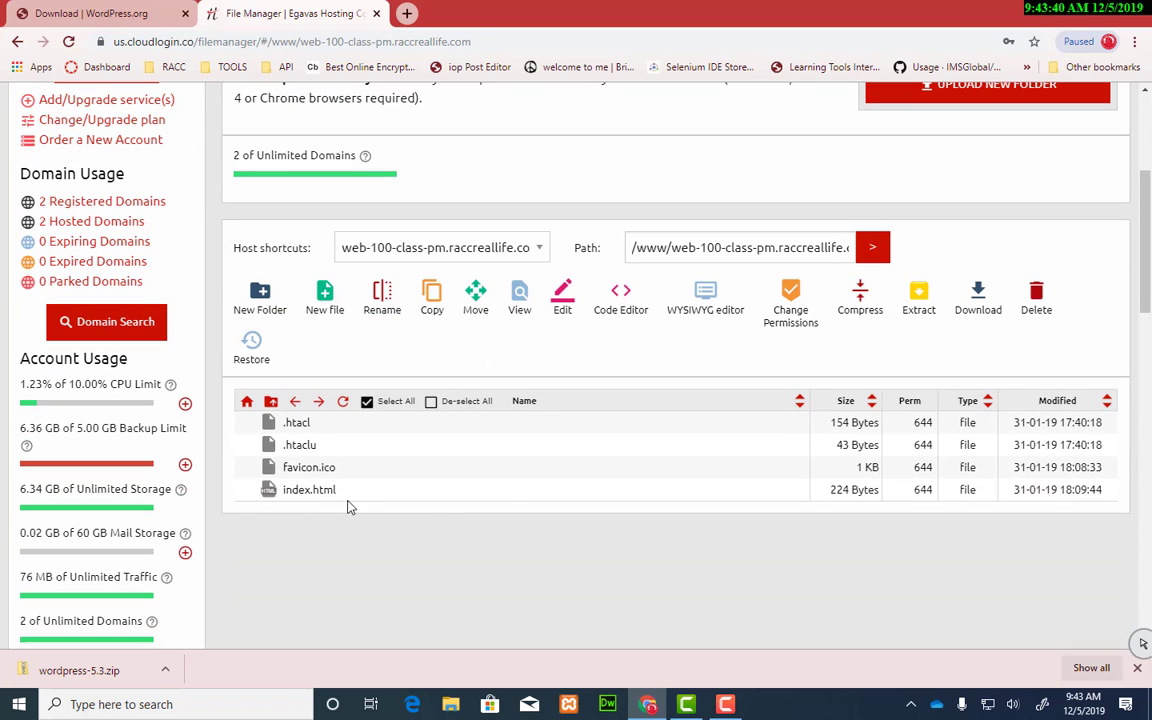
{"action": "left_click", "coordinate": [297, 423]}
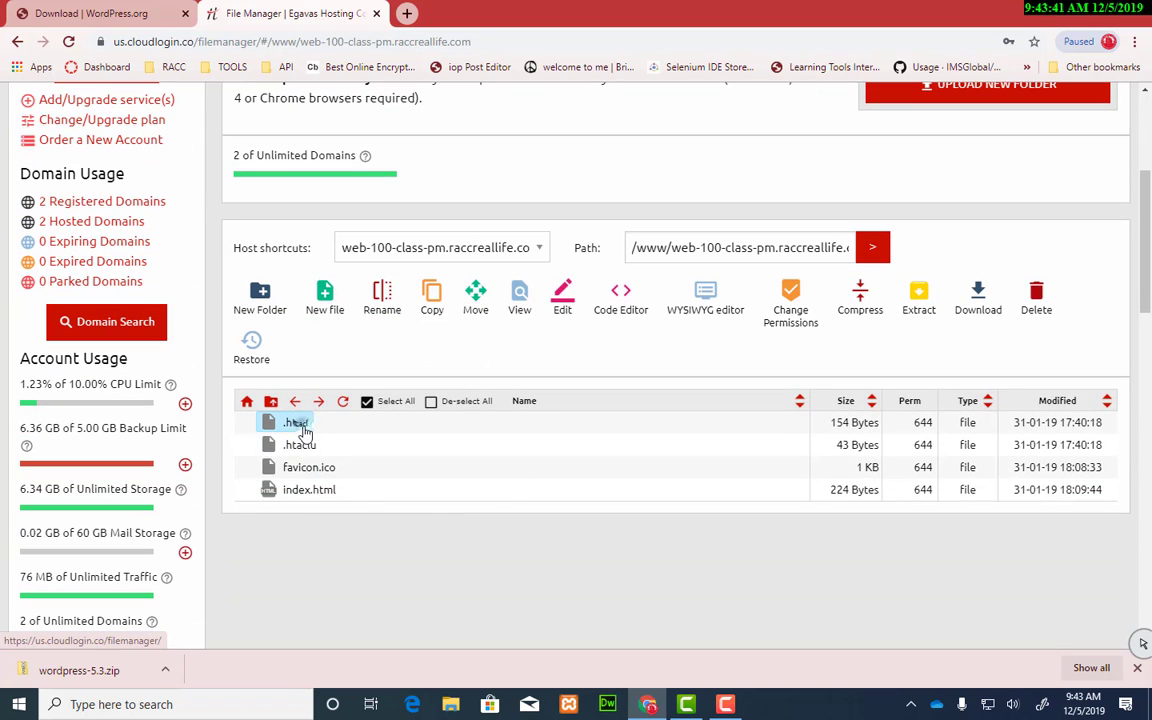
{"action": "left_click", "coordinate": [318, 506], "text": "shift"}
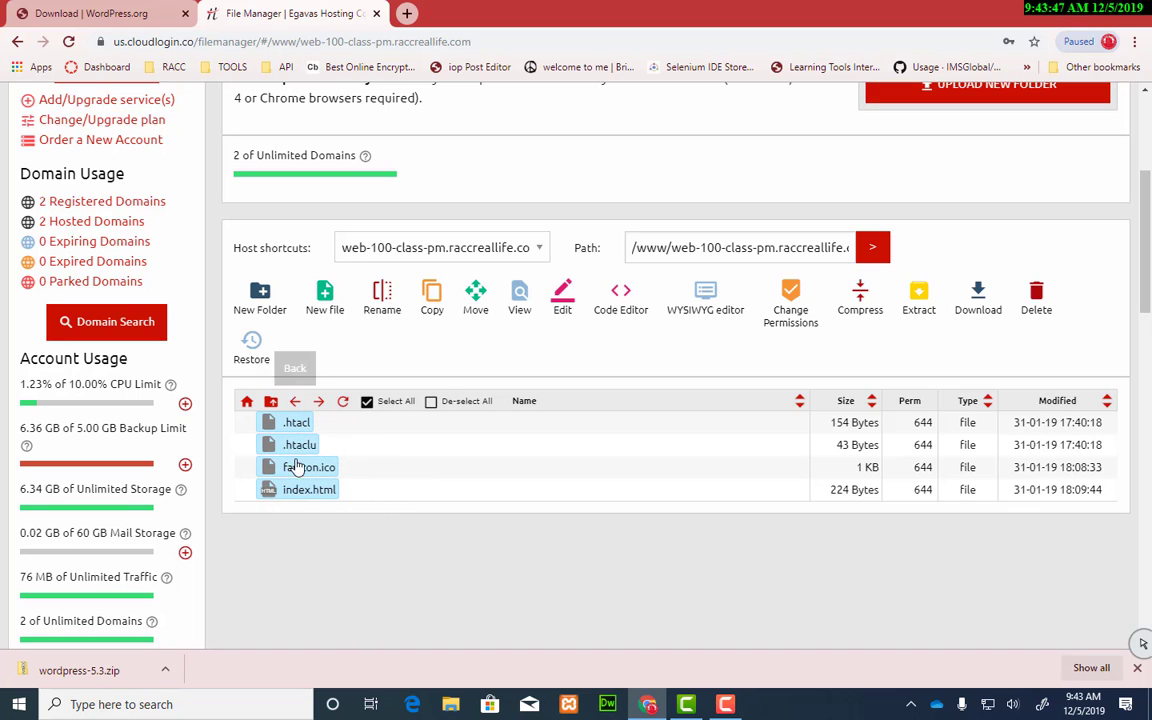
{"action": "left_click", "coordinate": [380, 562]}
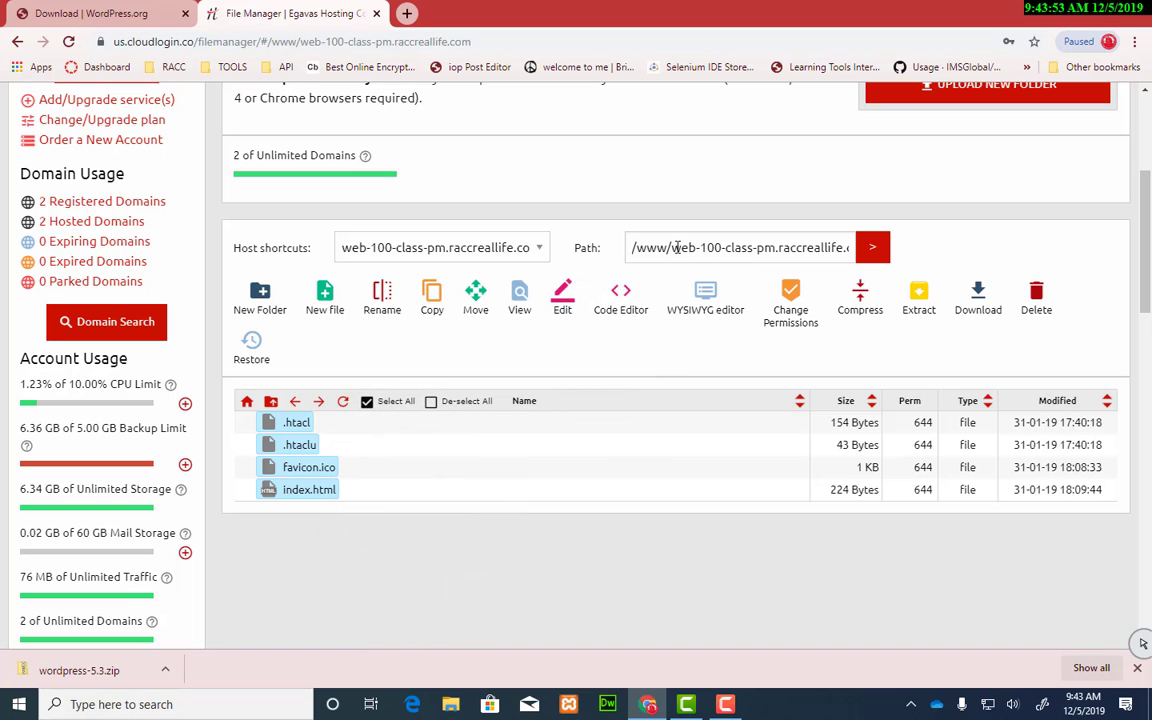
{"action": "left_click_drag", "start_coordinate": [672, 247], "coordinate": [898, 258]}
{"action": "key", "text": "ctrl+c"}
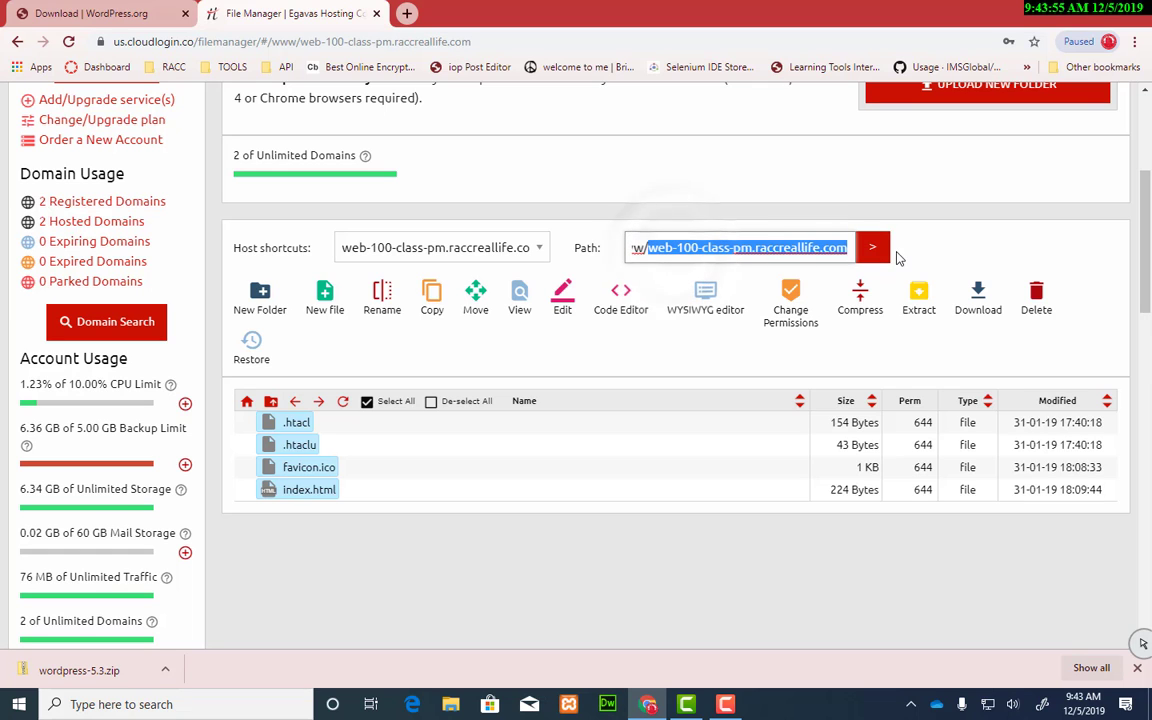
Step: Load the copied domain address in a new browser tab
{"action": "left_click", "coordinate": [407, 13]}
{"action": "key", "text": "ctrl+v"}
{"action": "key", "text": "Return"}
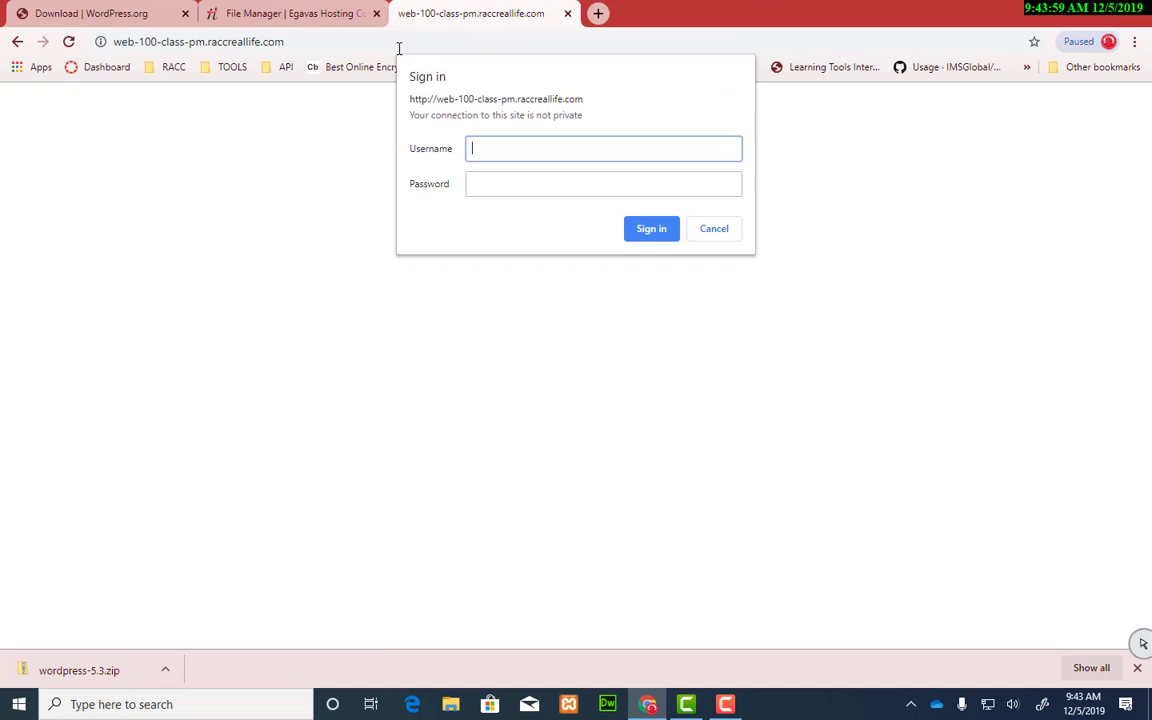
Step: Sign in to the site and save the login credentials in Chrome
{"action": "type", "text": "student"}
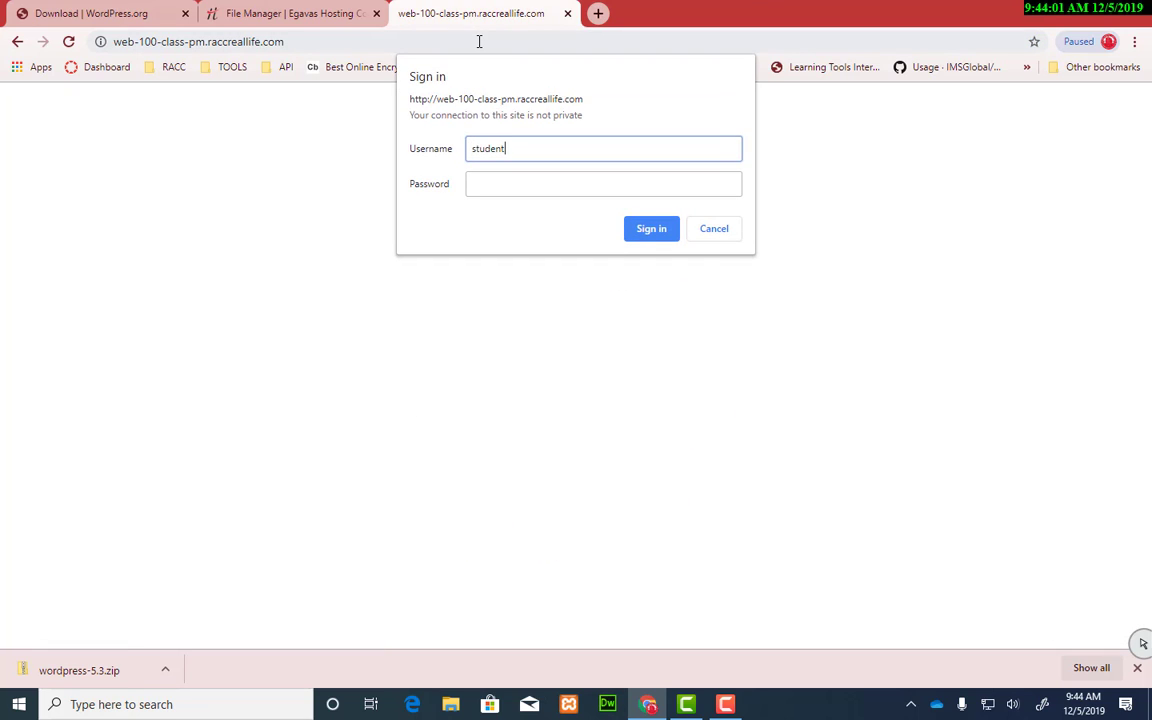
{"action": "key", "text": "Tab"}
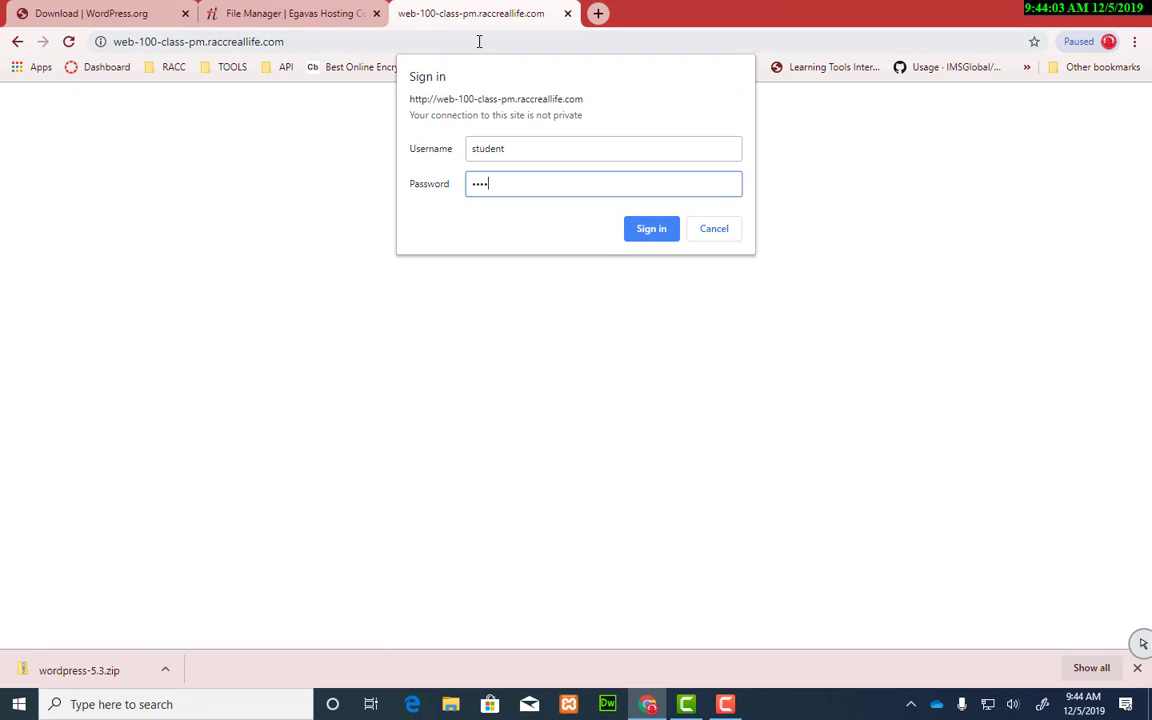
{"action": "key", "text": "Return"}
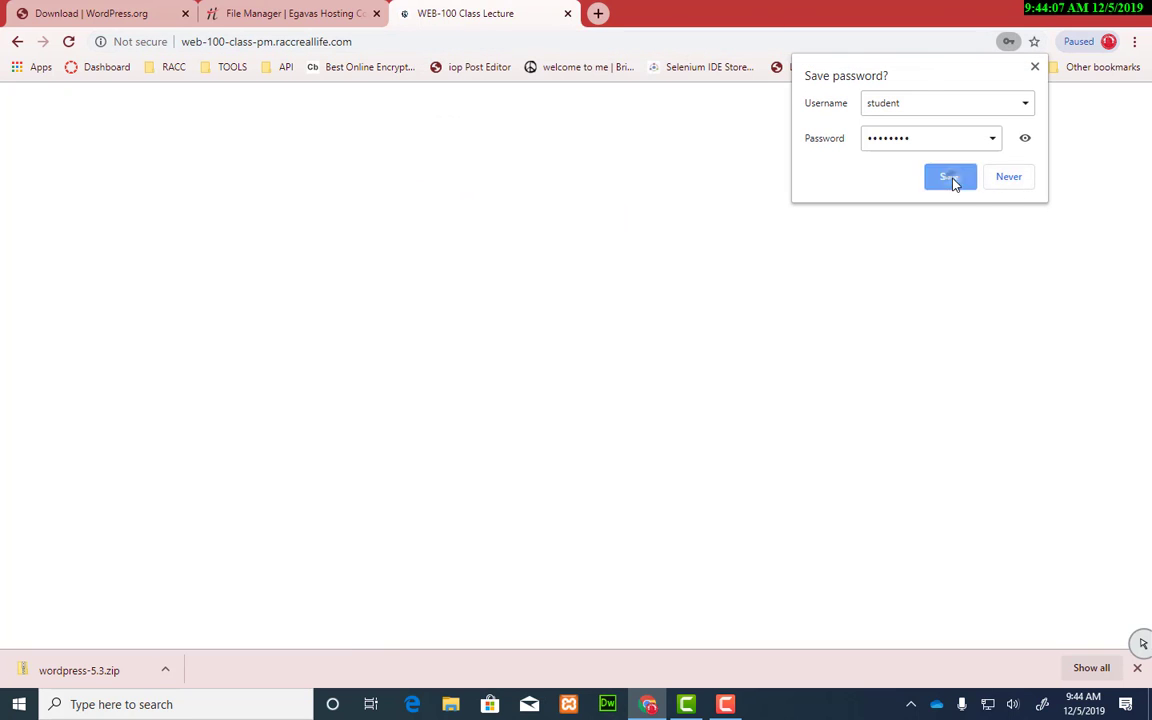
{"action": "left_click", "coordinate": [954, 179]}
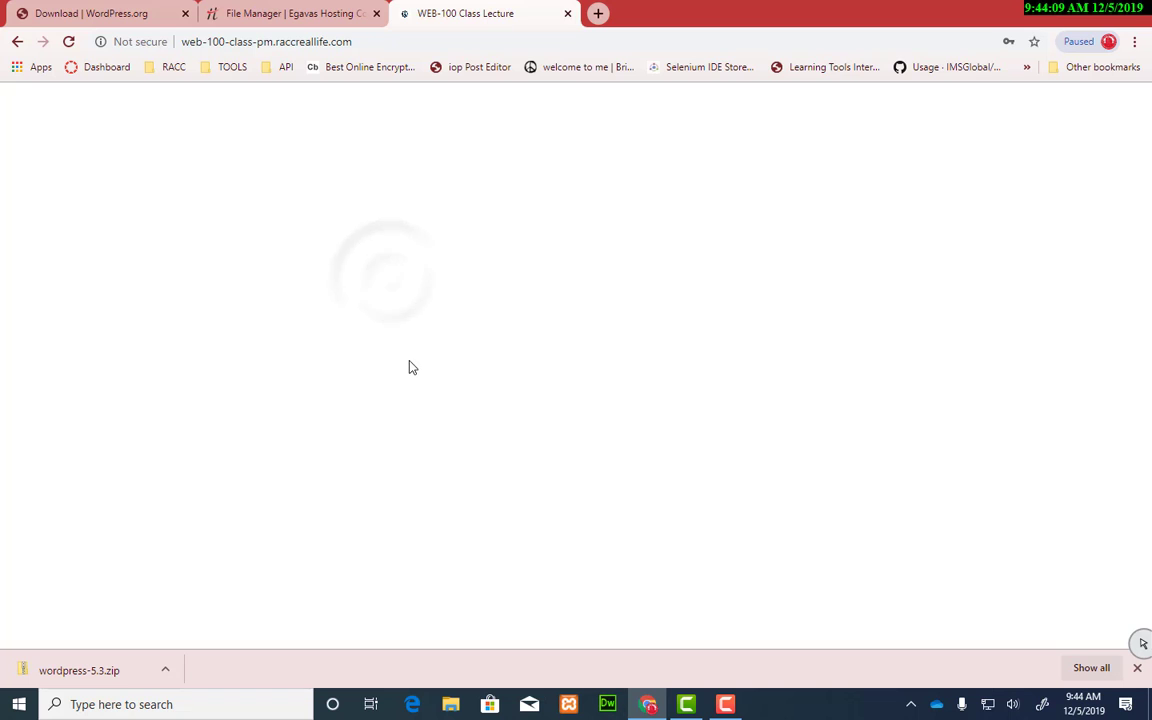
{"action": "left_click", "coordinate": [303, 20]}
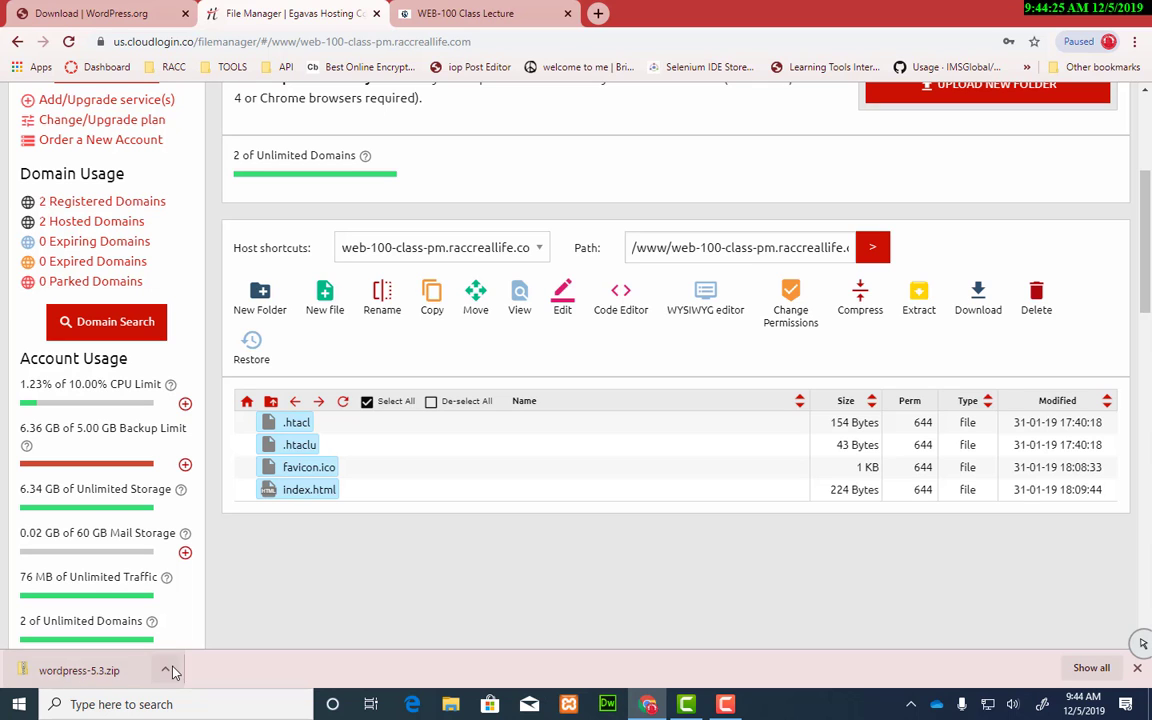
Step: Drag wordpress-5.3.zip (12.72 MB) from the download bar into the web-100-class-pm.raccreallife.com folder
{"action": "left_click_drag", "start_coordinate": [72, 674], "coordinate": [612, 458]}
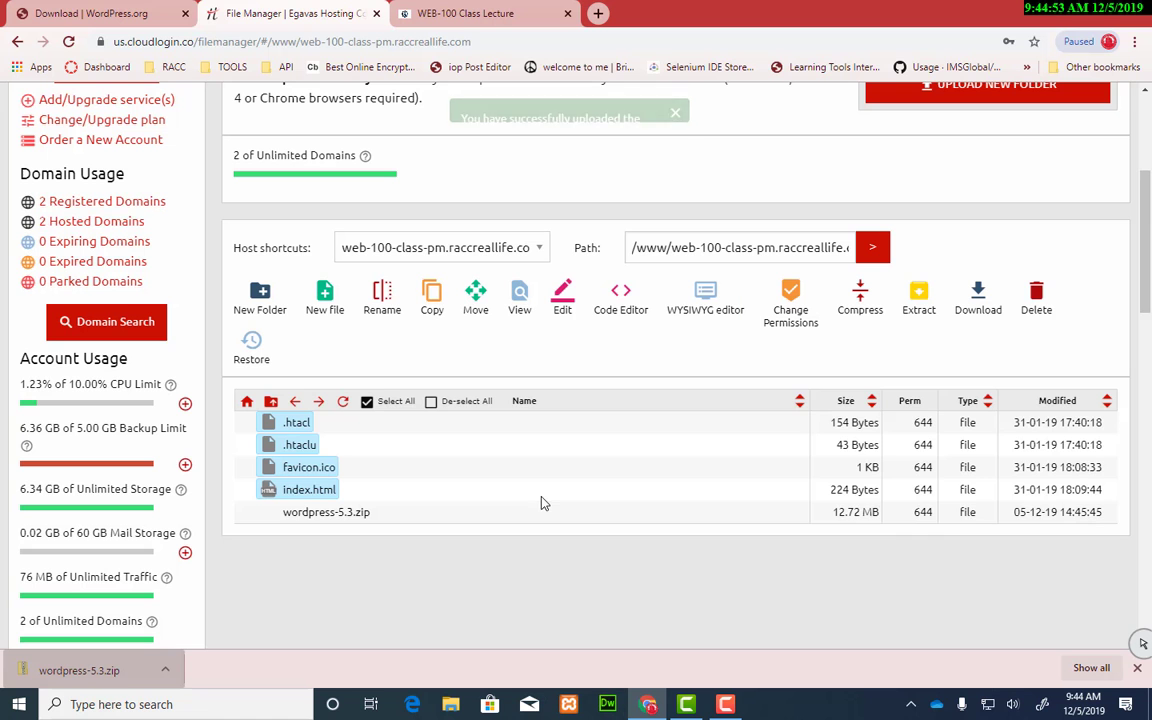
Step: Extract wordpress-5.3.zip into the site folder
{"action": "left_click", "coordinate": [313, 516]}
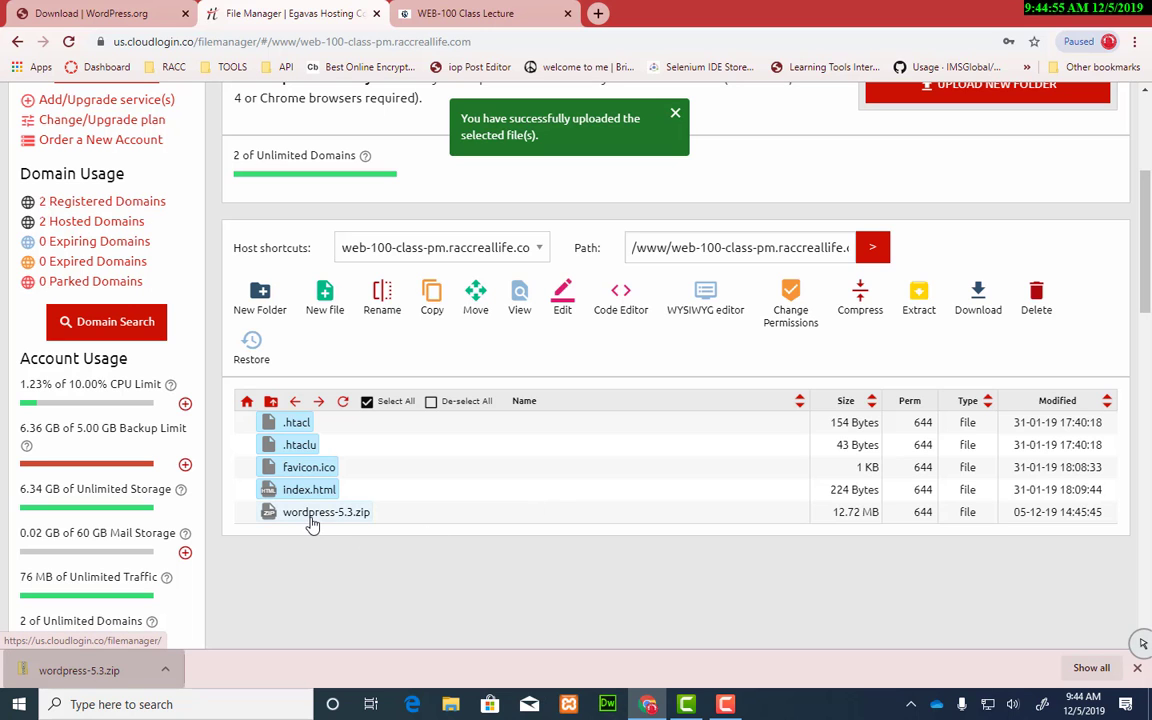
{"action": "scroll", "coordinate": [419, 587], "scroll_direction": "down", "scroll_amount": 2}
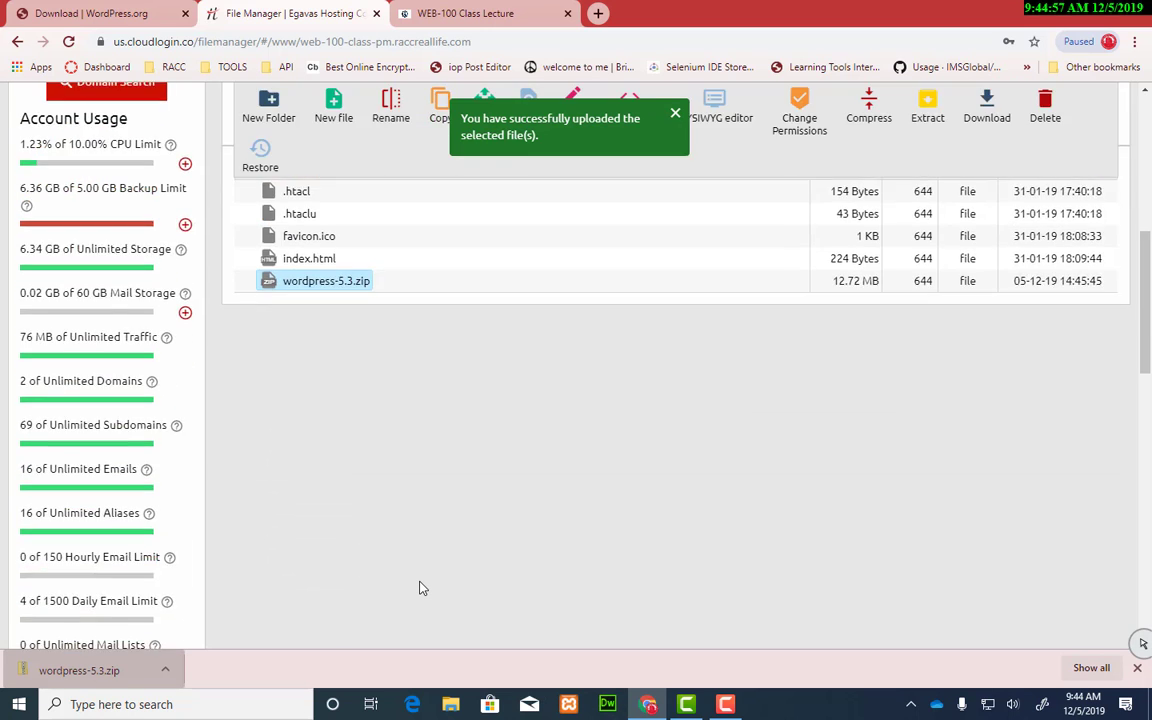
{"action": "scroll", "coordinate": [419, 586], "scroll_direction": "up", "scroll_amount": 2}
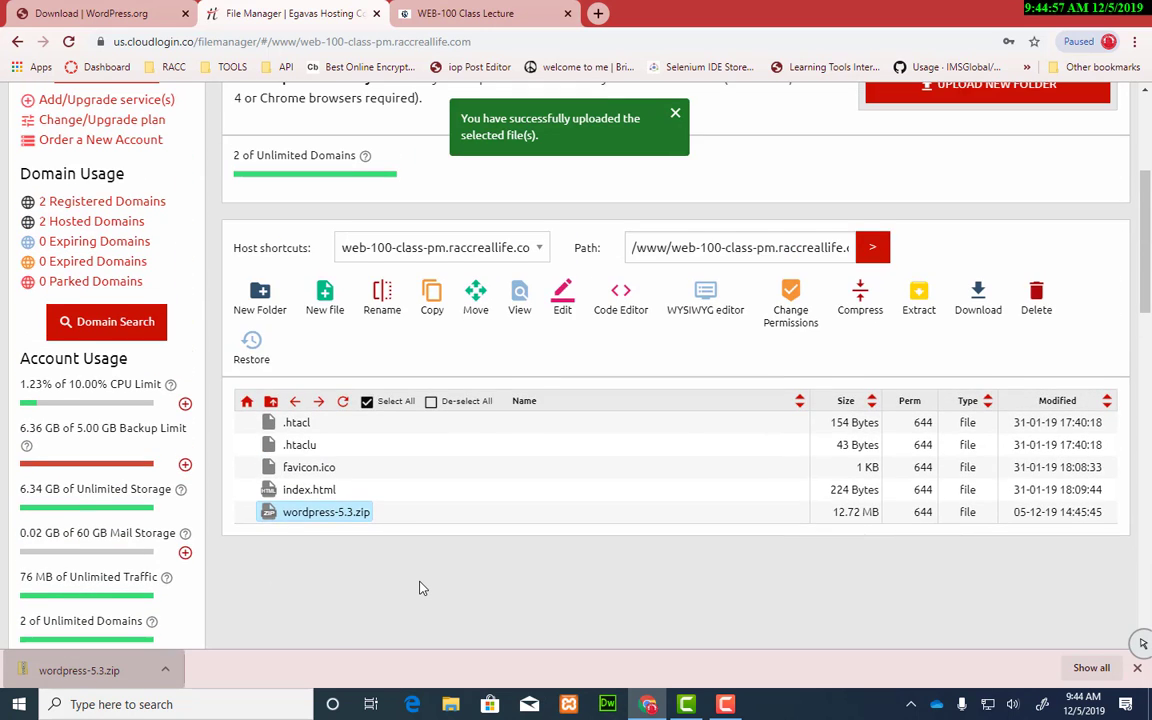
{"action": "right_click", "coordinate": [356, 514]}
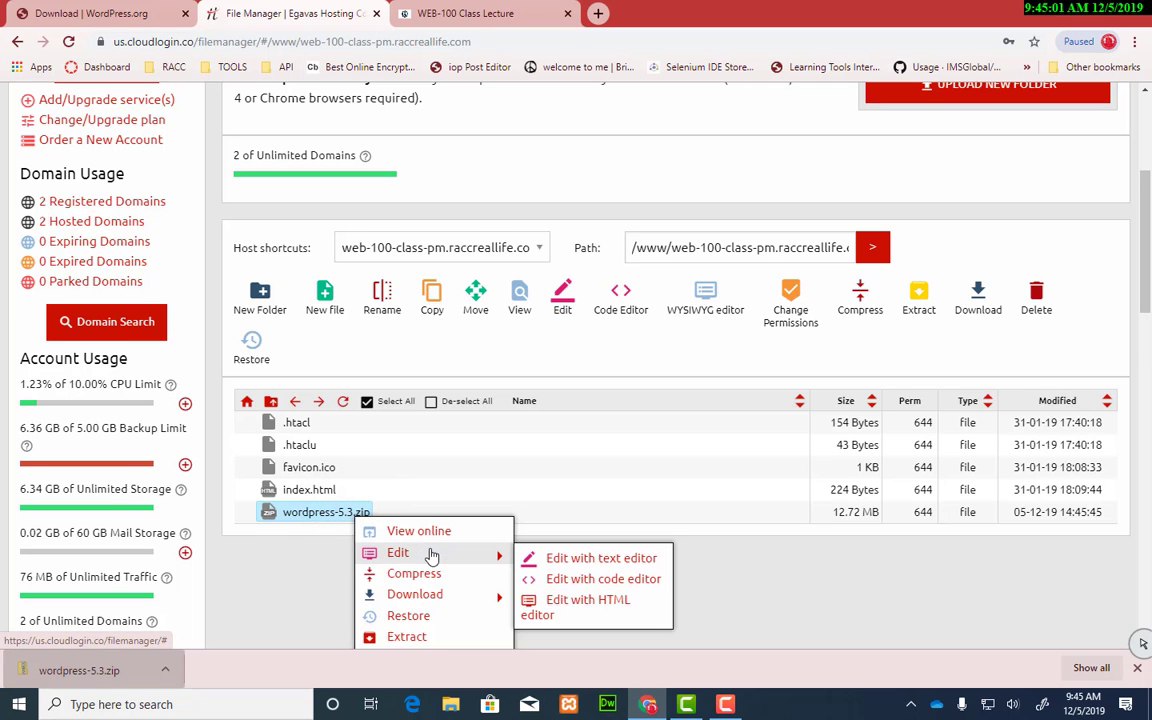
{"action": "scroll", "coordinate": [430, 540], "scroll_direction": "down", "scroll_amount": 2}
{"action": "left_click", "coordinate": [467, 478]}
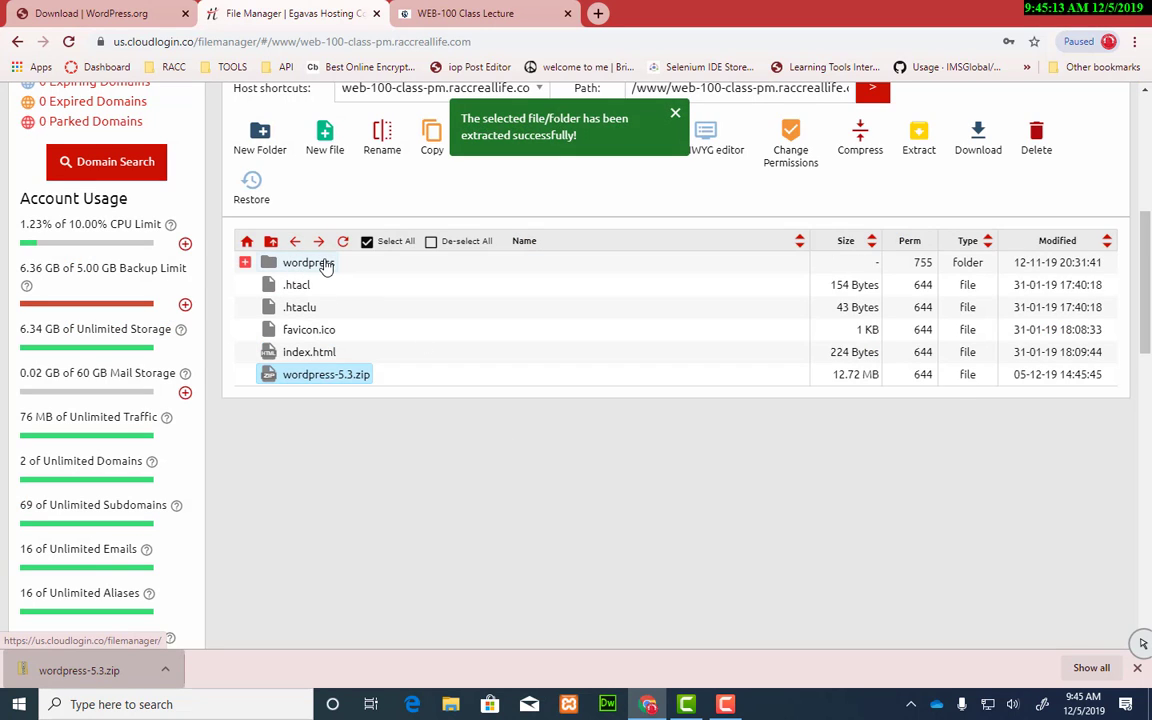
Step: Expand the new wordpress folder to see wp-admin, wp-content, wp-includes and the PHP files
{"action": "left_click", "coordinate": [245, 264]}
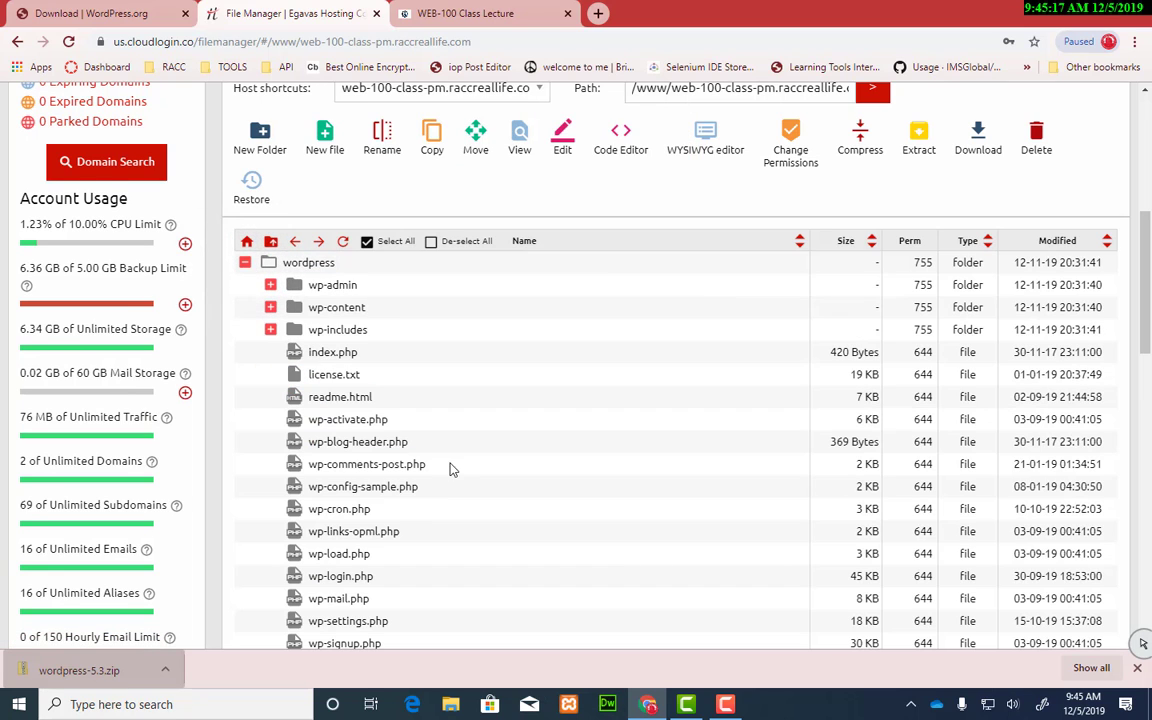
{"action": "scroll", "coordinate": [455, 465], "scroll_direction": "down", "scroll_amount": 4}
{"action": "scroll", "coordinate": [455, 465], "scroll_direction": "up", "scroll_amount": 4}
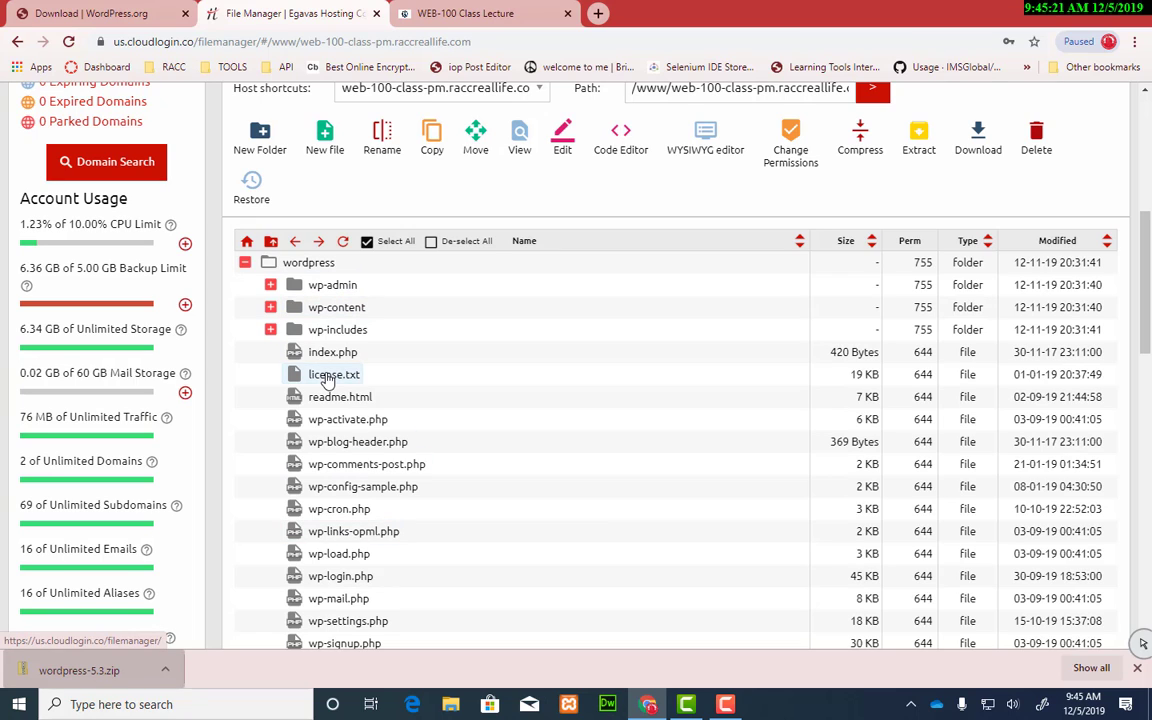
{"action": "right_click", "coordinate": [325, 267]}
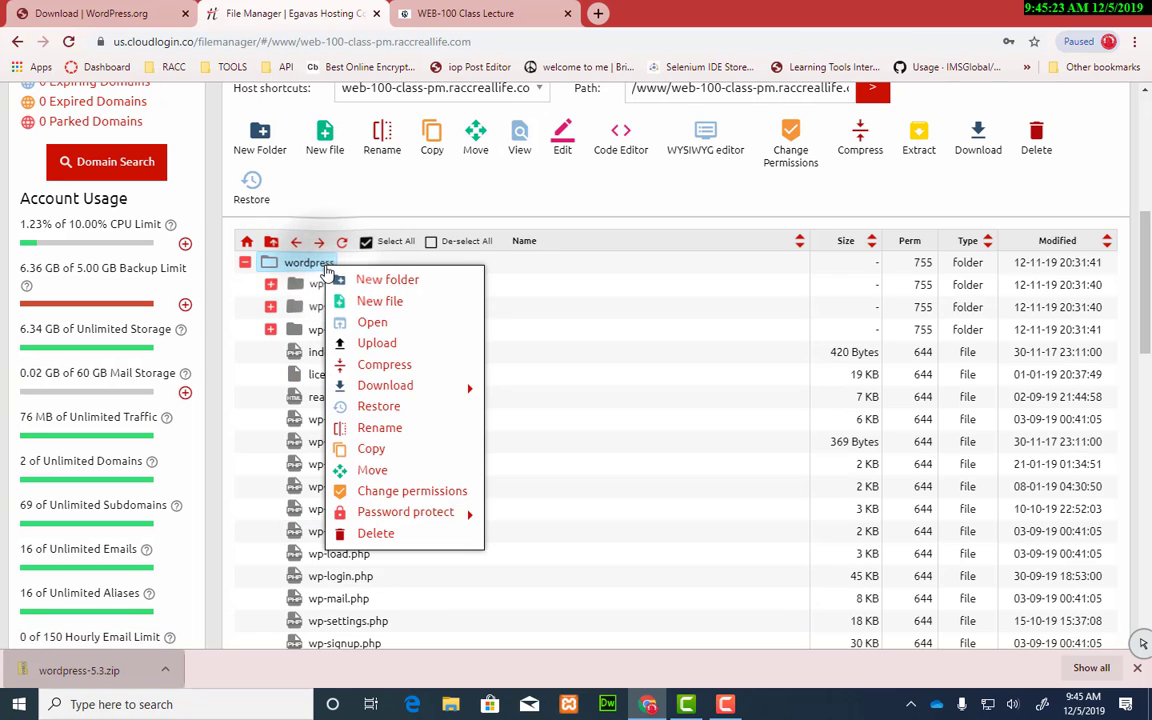
Step: Rename the wordpress folder to wordpress-ex01 and collapse it in the file list
{"action": "left_click", "coordinate": [447, 442]}
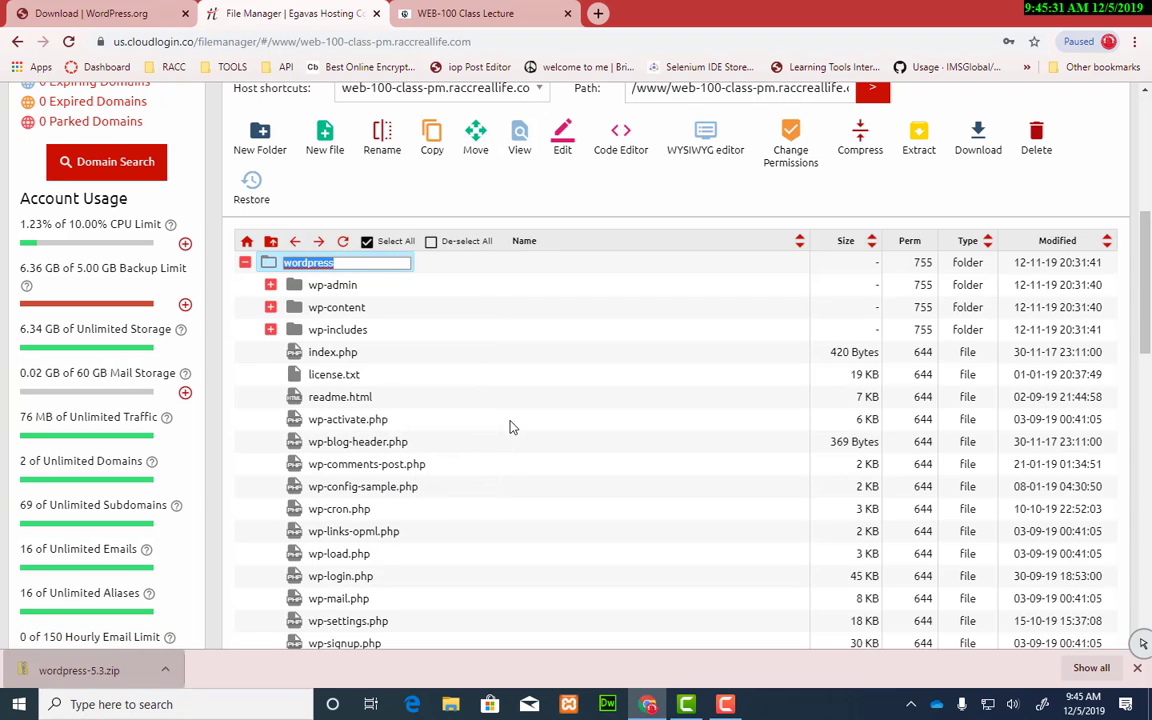
{"action": "key", "text": "End"}
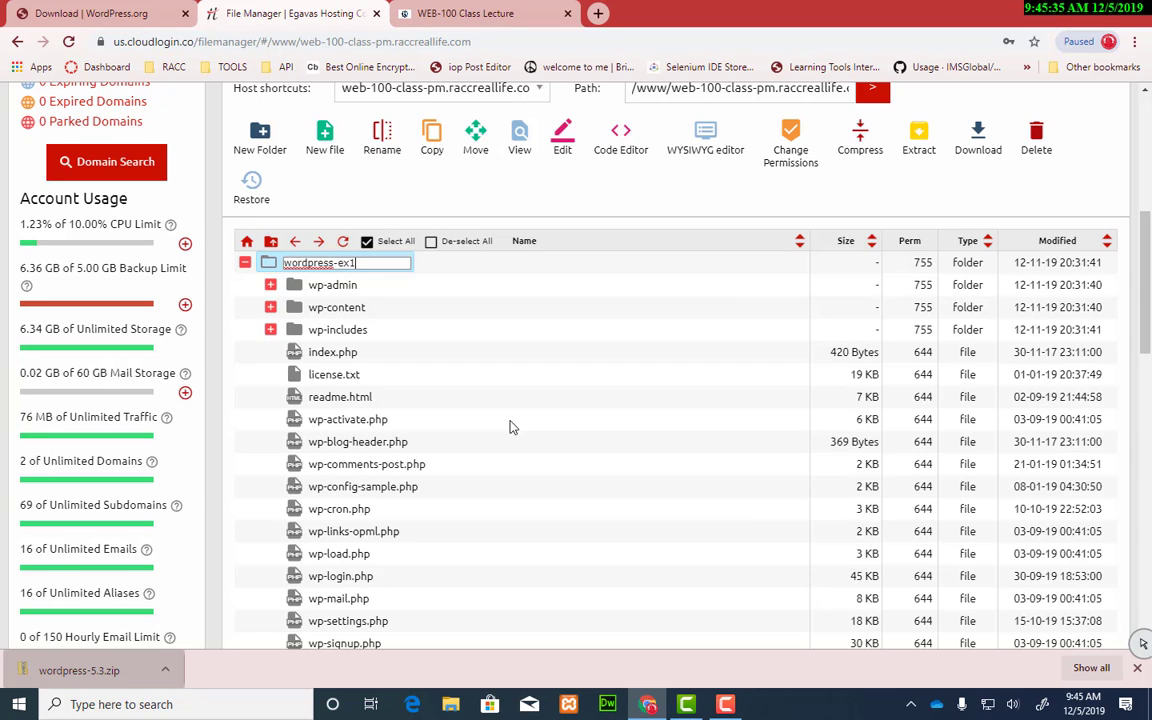
{"action": "type", "text": "-ex0"}
{"action": "key", "text": "Return"}
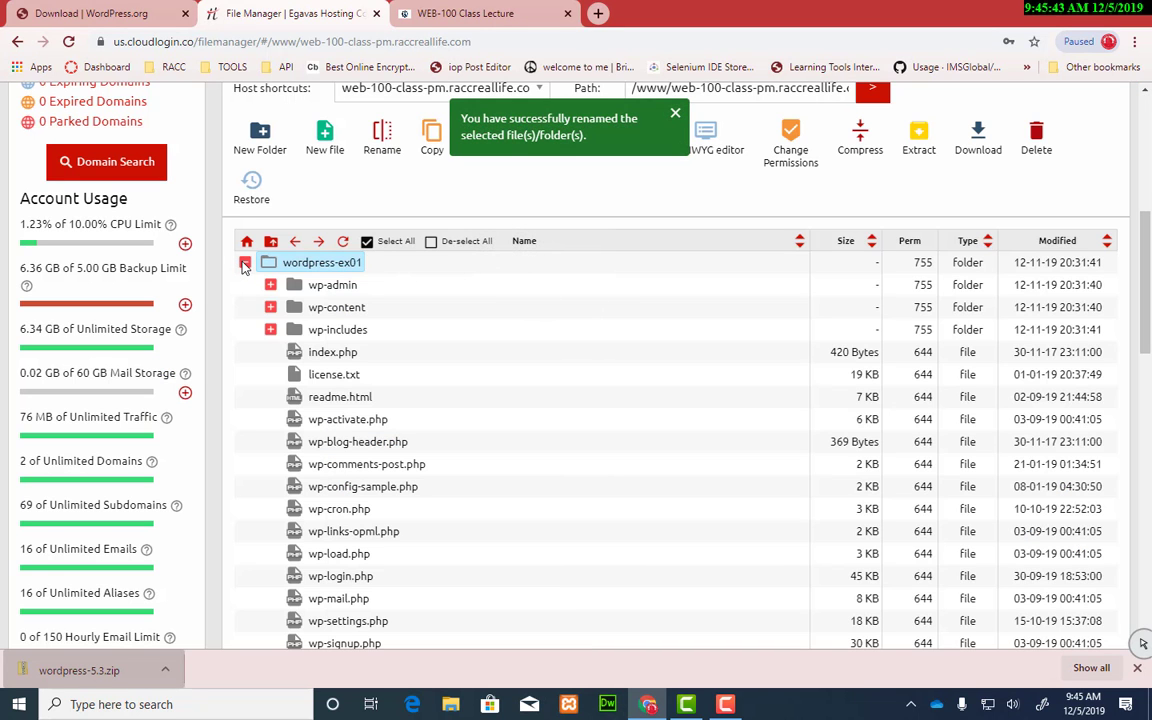
{"action": "left_click", "coordinate": [245, 264]}
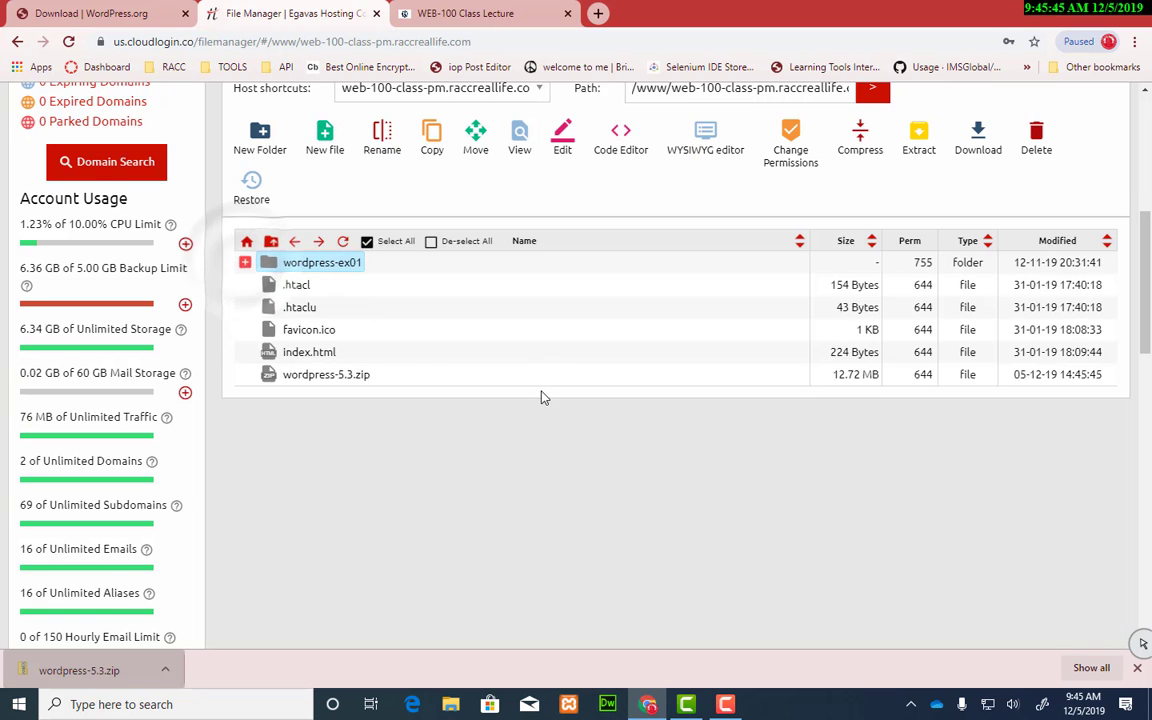
{"action": "scroll", "coordinate": [545, 396], "scroll_direction": "up", "scroll_amount": 4}
{"action": "scroll", "coordinate": [615, 366], "scroll_direction": "down", "scroll_amount": 2}
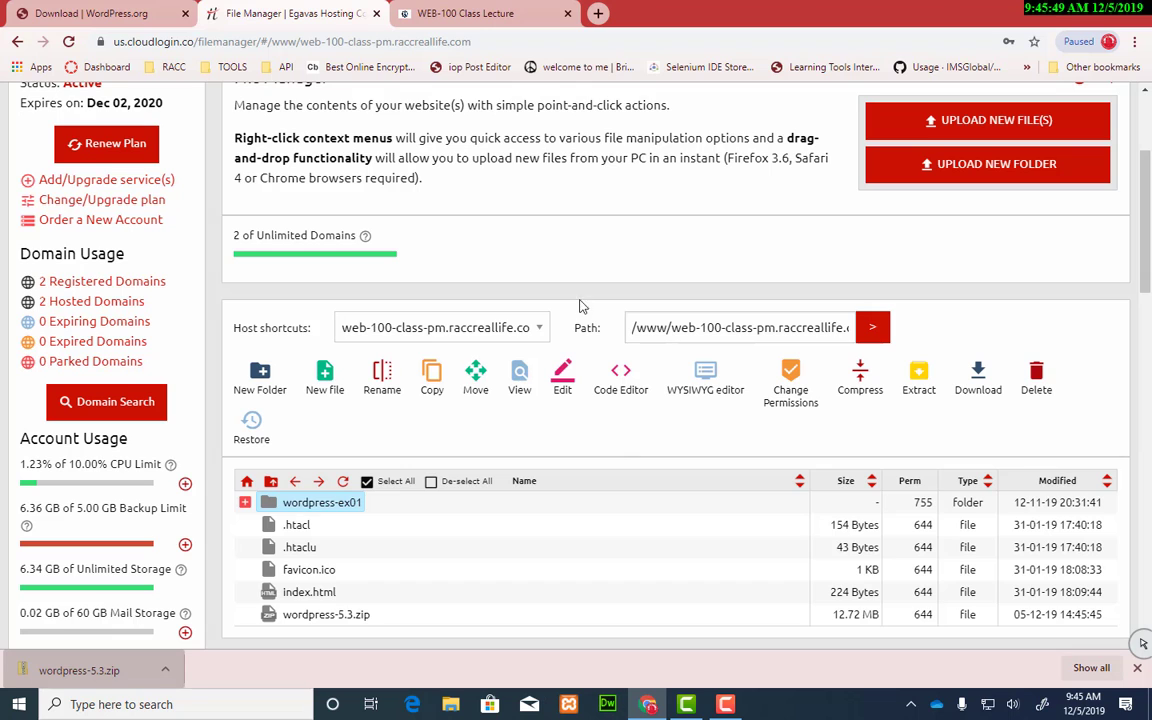
{"action": "scroll", "coordinate": [585, 258], "scroll_direction": "up", "scroll_amount": 1}
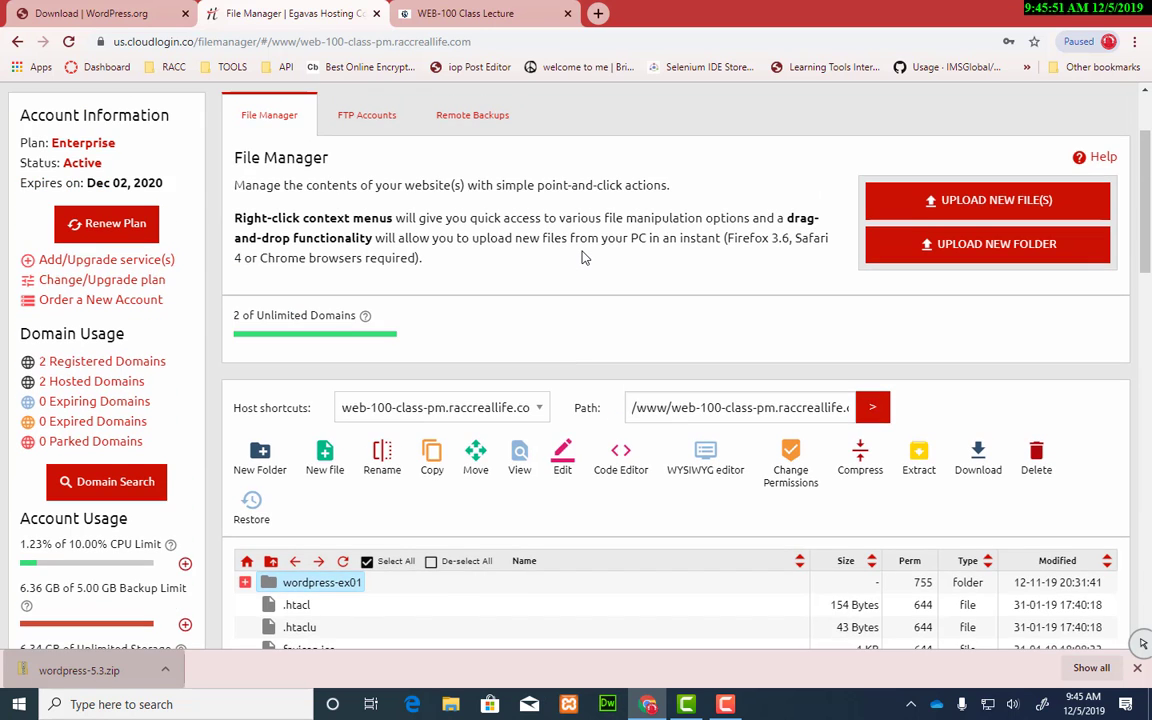
{"action": "scroll", "coordinate": [585, 258], "scroll_direction": "up", "scroll_amount": 1}
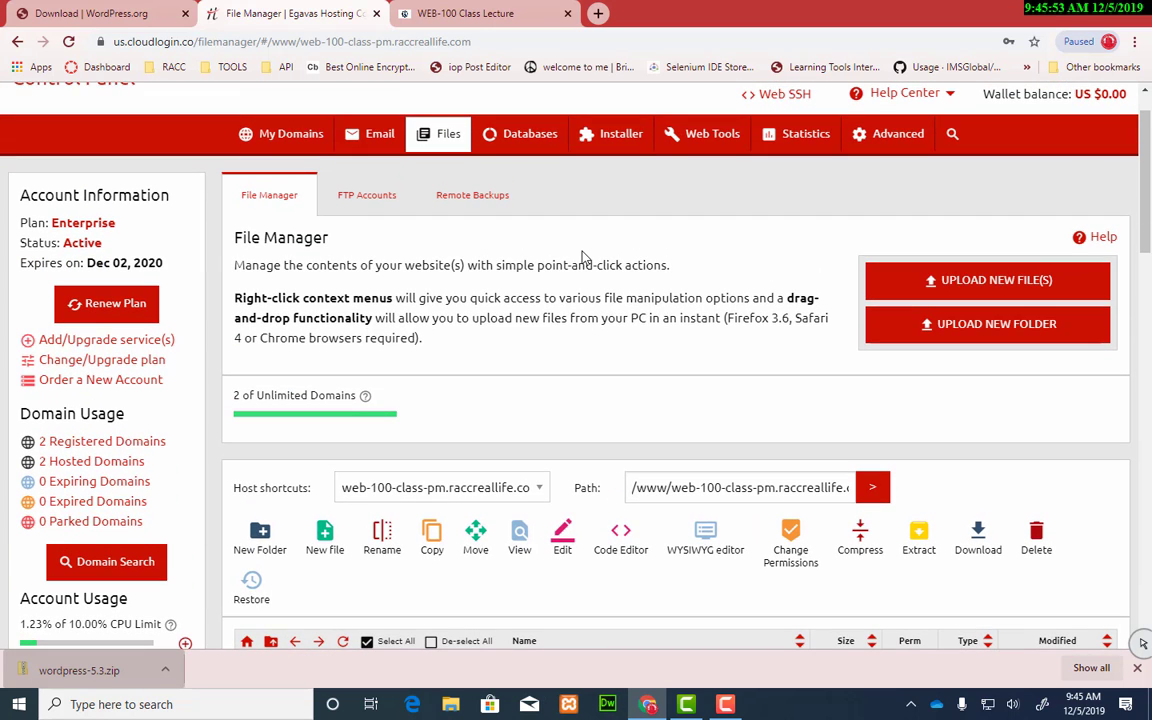
{"action": "scroll", "coordinate": [585, 258], "scroll_direction": "down", "scroll_amount": 3}
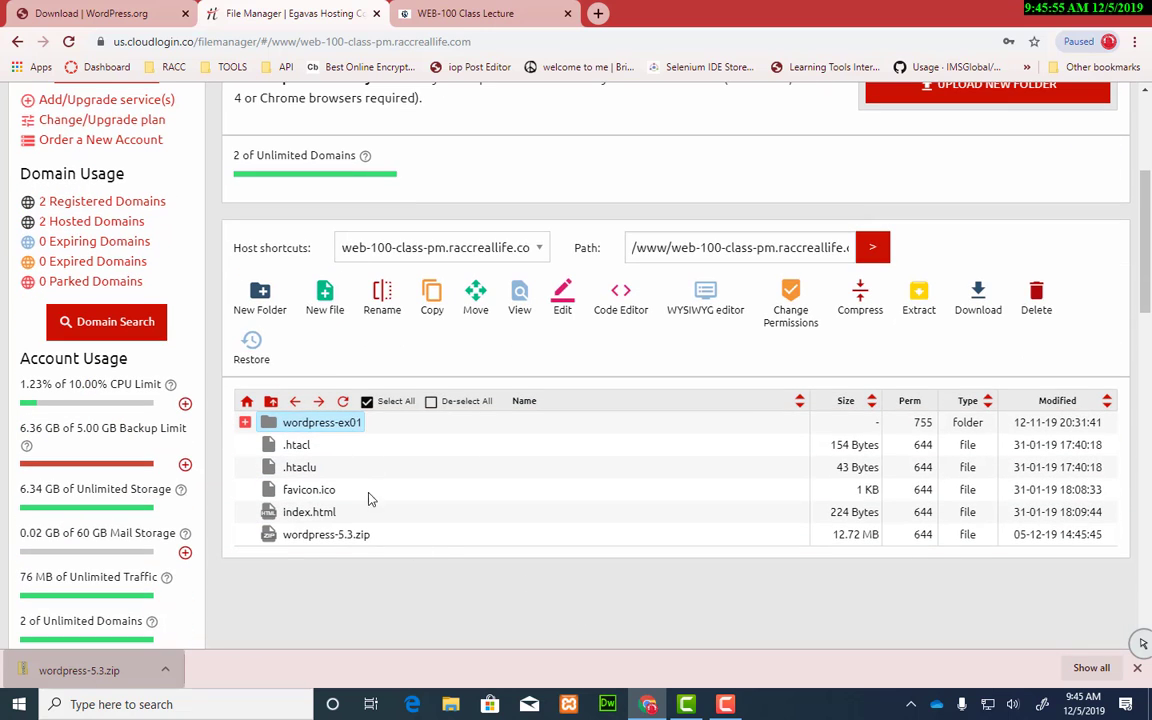
{"action": "scroll", "coordinate": [640, 268], "scroll_direction": "up", "scroll_amount": 4}
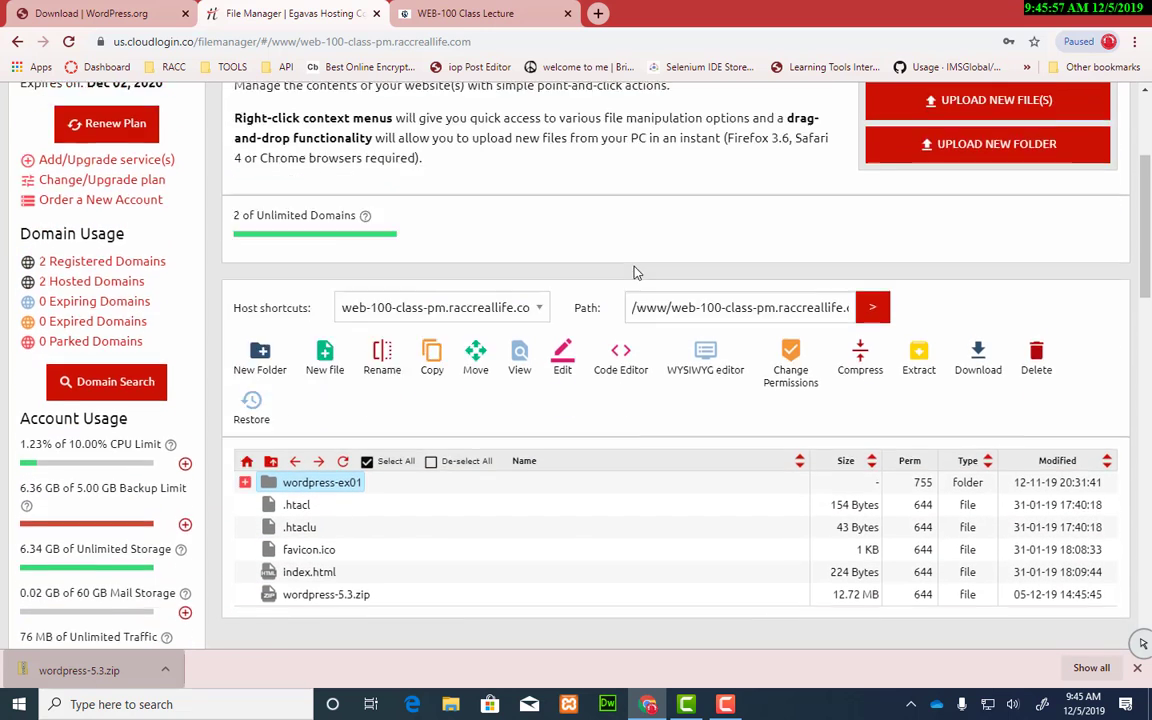
Step: Open Databases > MySQL Databases and scroll through the 34 existing databases
{"action": "mouse_move", "coordinate": [533, 198]}
{"action": "left_click", "coordinate": [527, 237]}
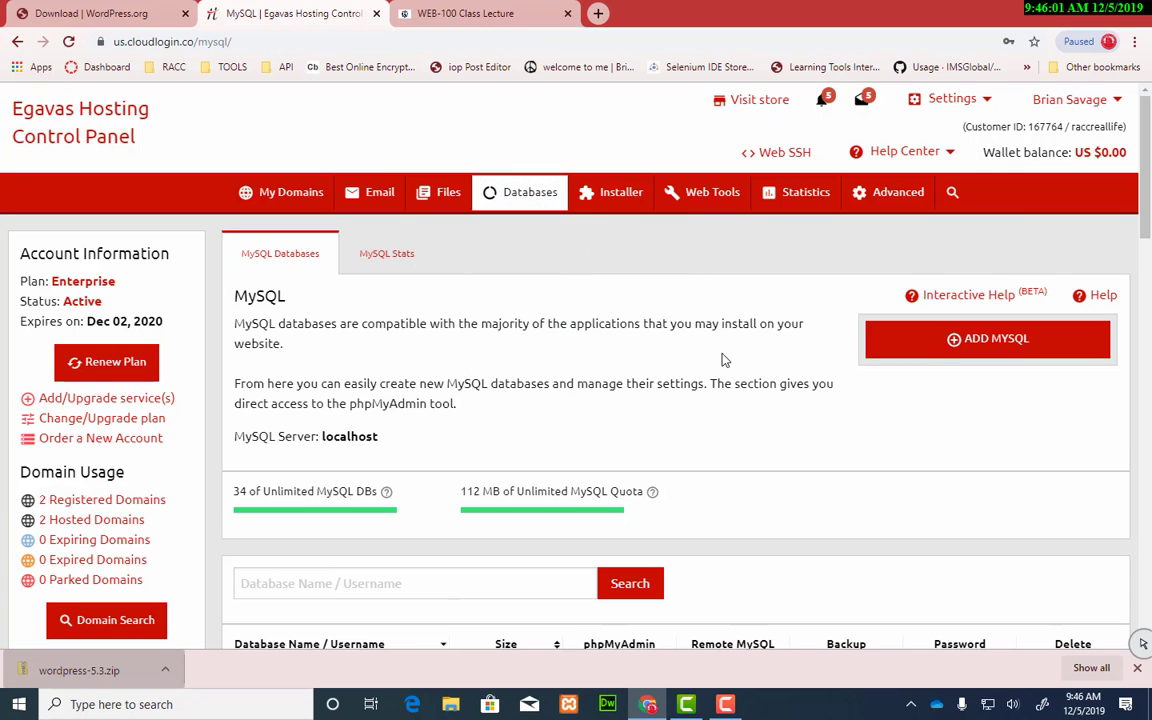
{"action": "scroll", "coordinate": [720, 360], "scroll_direction": "down", "scroll_amount": 3}
{"action": "scroll", "coordinate": [486, 415], "scroll_direction": "down", "scroll_amount": 8}
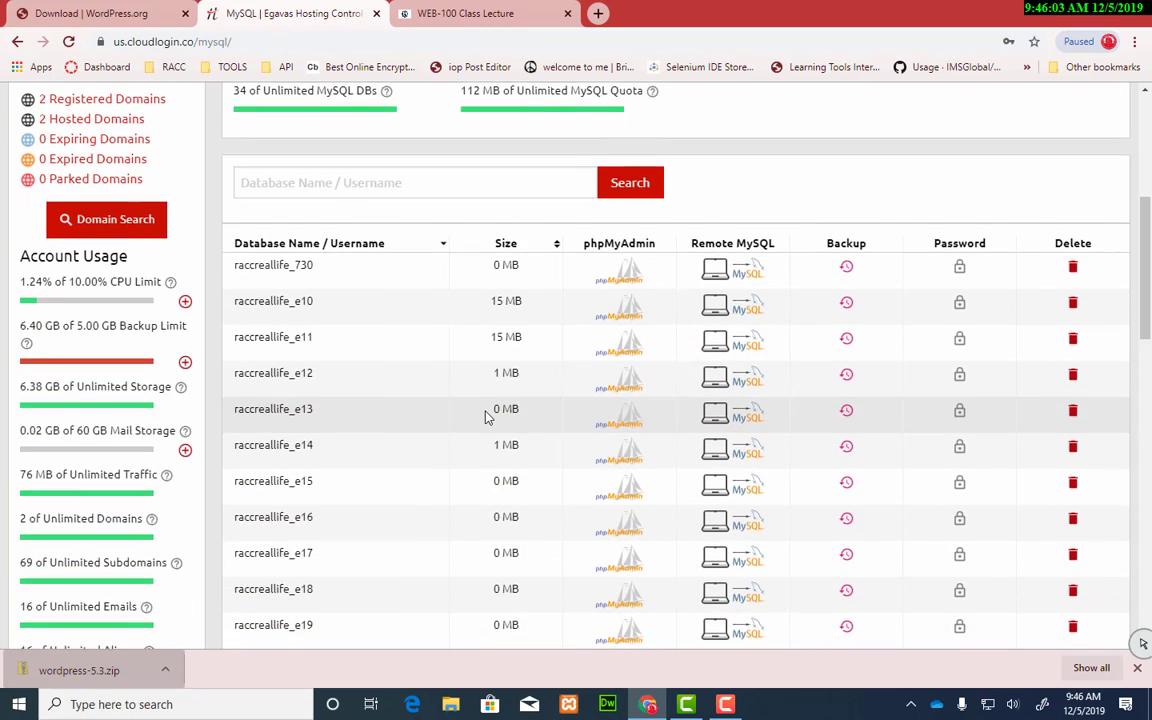
{"action": "scroll", "coordinate": [486, 415], "scroll_direction": "down", "scroll_amount": 3}
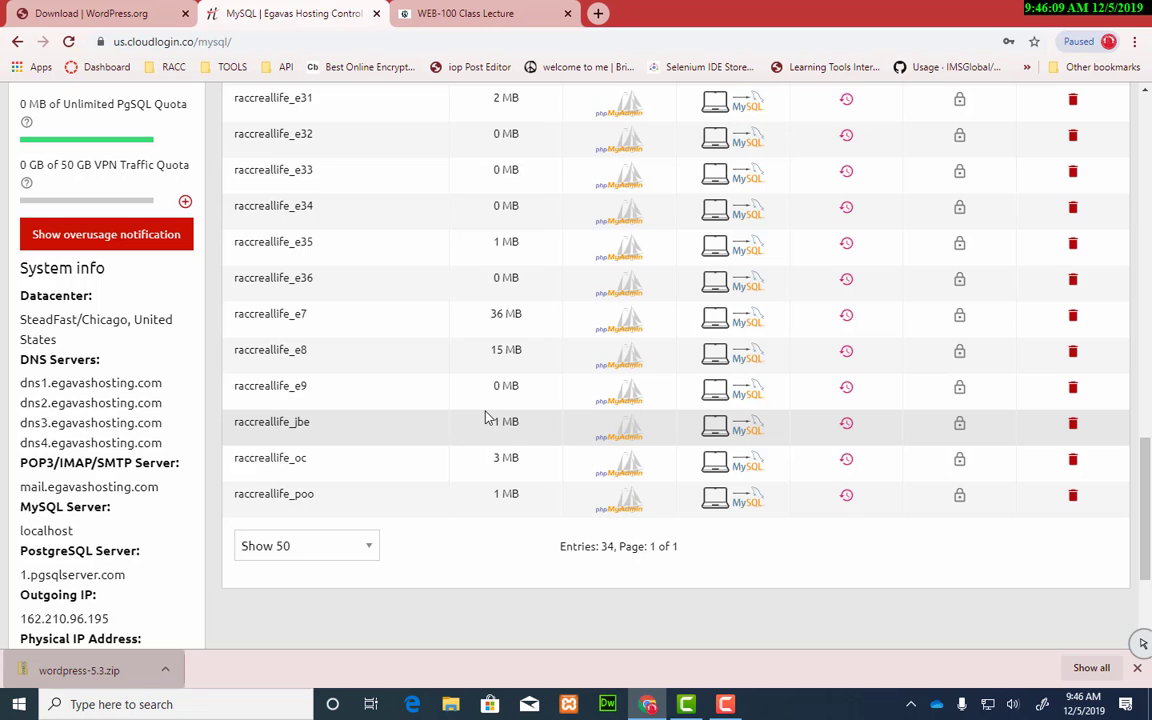
{"action": "scroll", "coordinate": [486, 417], "scroll_direction": "up", "scroll_amount": 10}
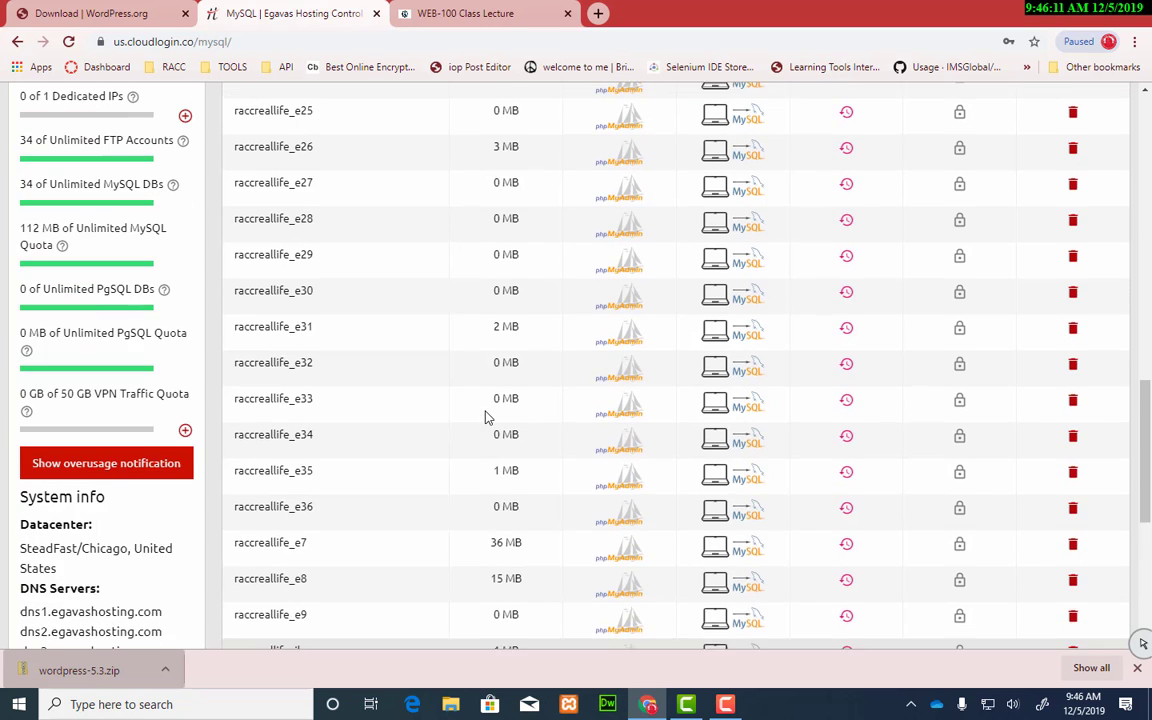
{"action": "scroll", "coordinate": [486, 417], "scroll_direction": "up", "scroll_amount": 4}
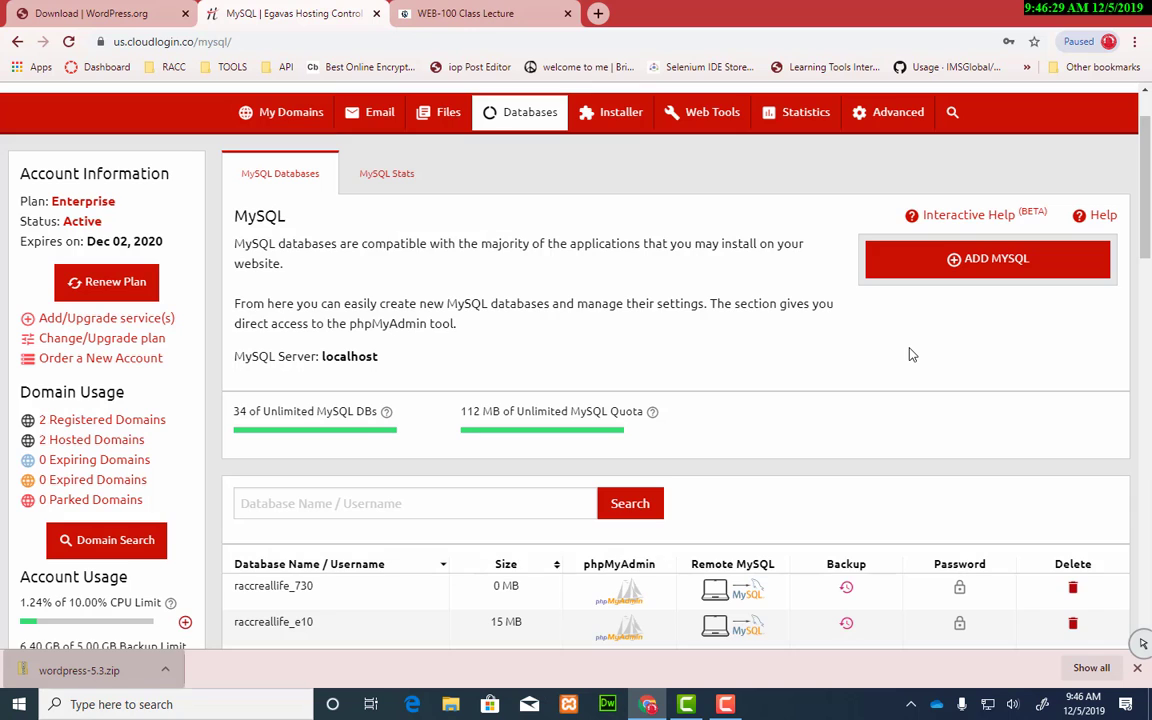
Step: Try adding a MySQL database named multi with a generated strong password
{"action": "left_click", "coordinate": [1000, 258]}
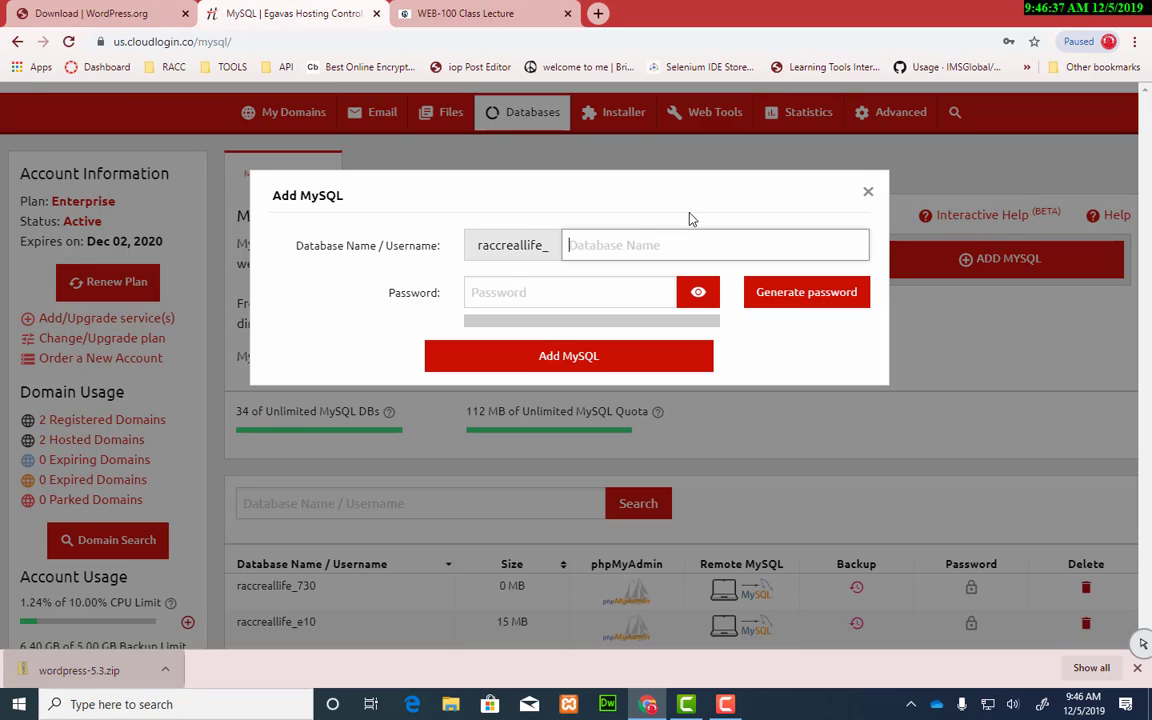
{"action": "type", "text": "multi"}
{"action": "left_click", "coordinate": [606, 296]}
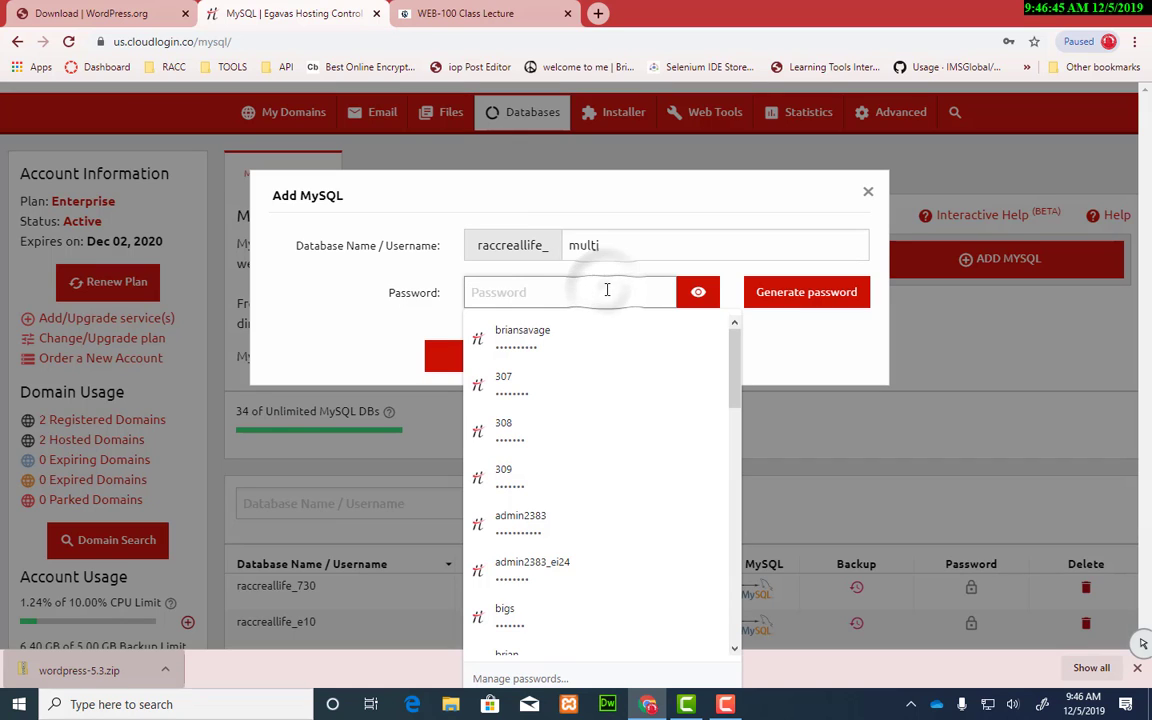
{"action": "left_click", "coordinate": [742, 270]}
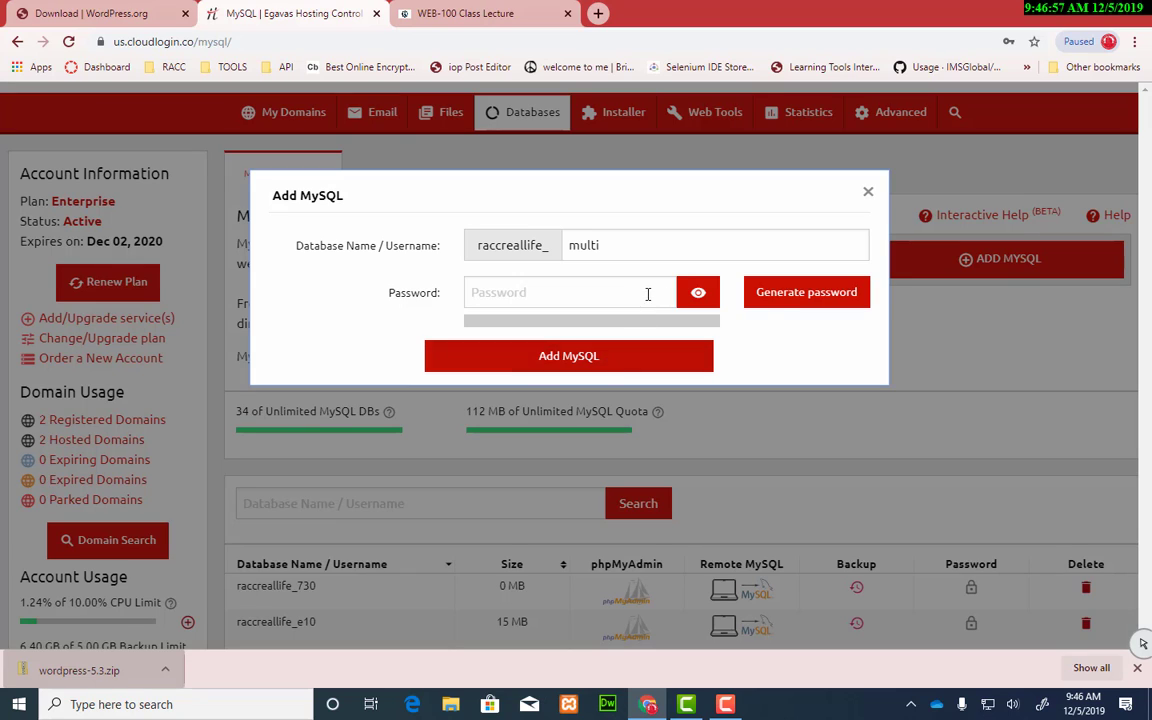
{"action": "left_click", "coordinate": [769, 299]}
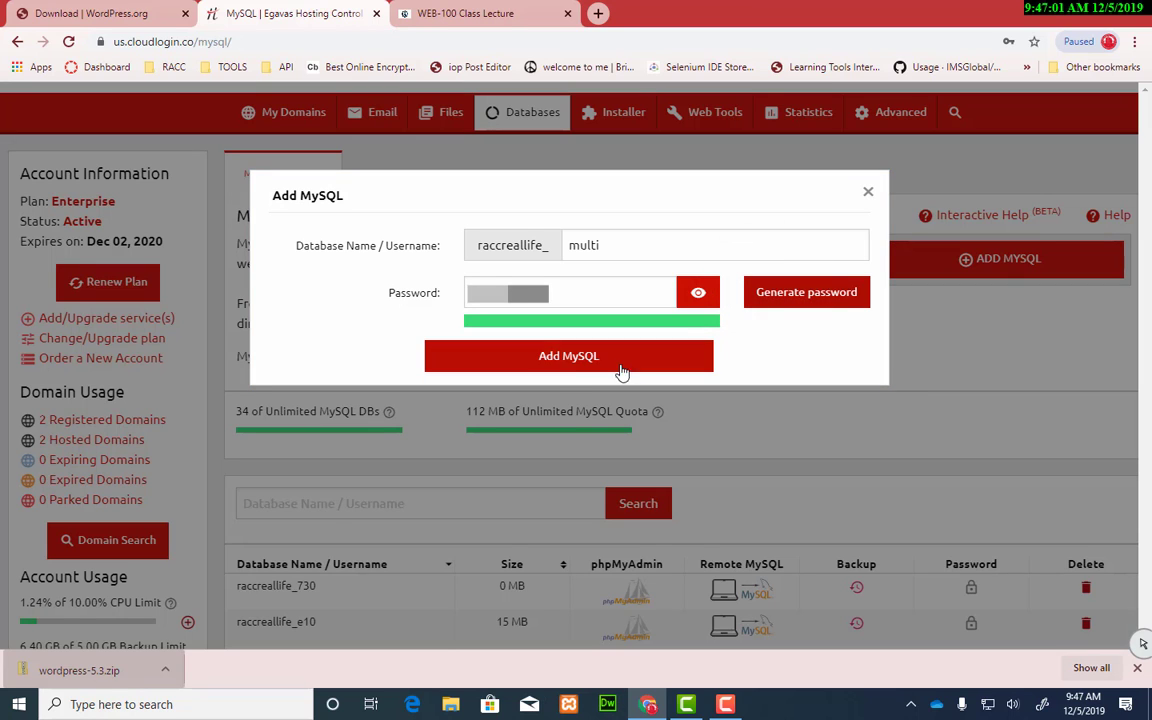
{"action": "left_click", "coordinate": [565, 362]}
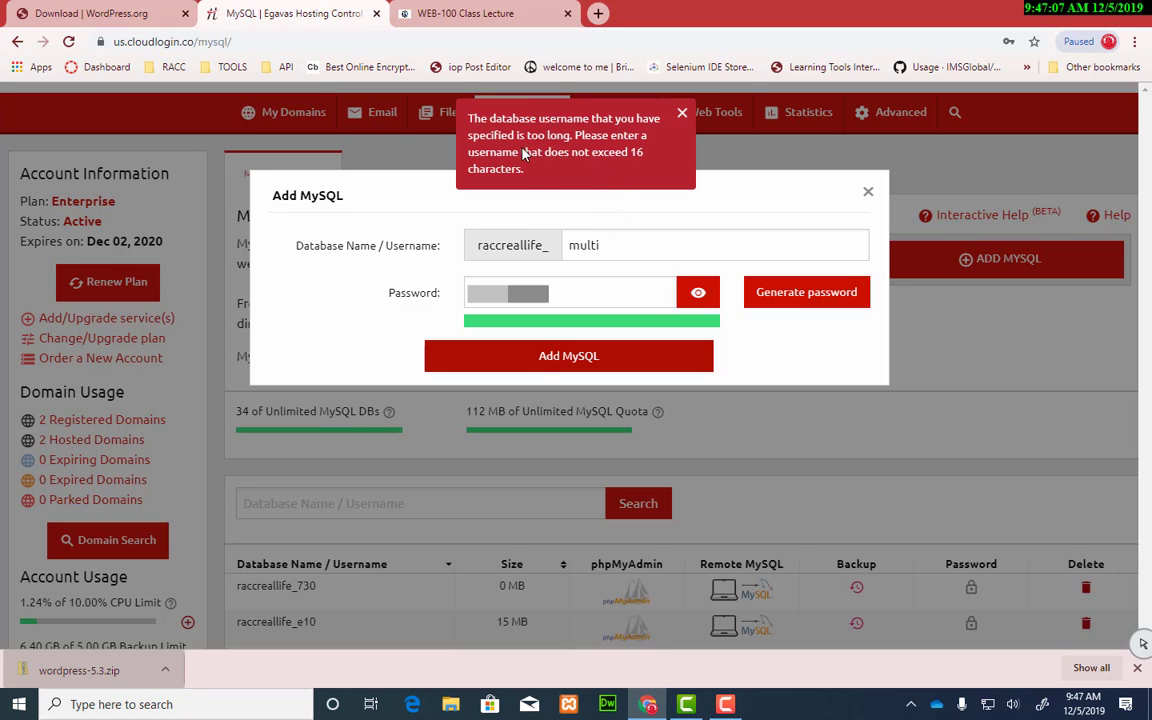
Step: Shorten the name to ms, create raccreallife_ms, and decline Chrome's password saving
{"action": "left_click", "coordinate": [681, 116]}
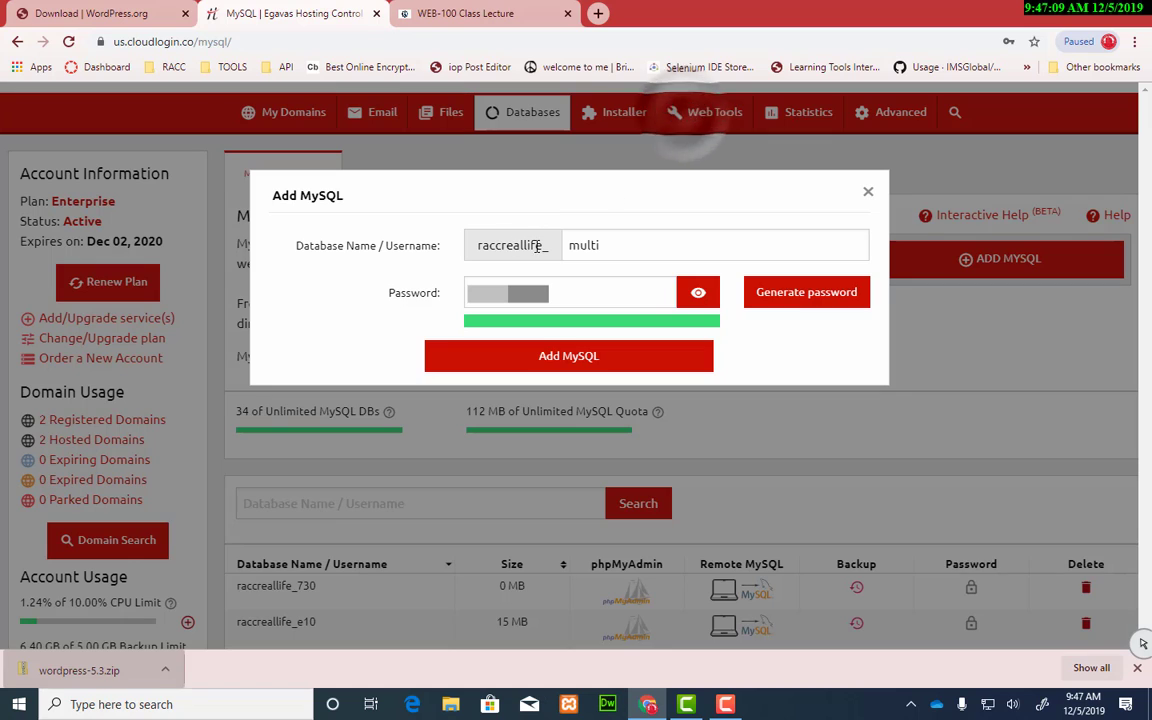
{"action": "left_click_drag", "start_coordinate": [530, 245], "coordinate": [463, 247]}
{"action": "left_click", "coordinate": [653, 240]}
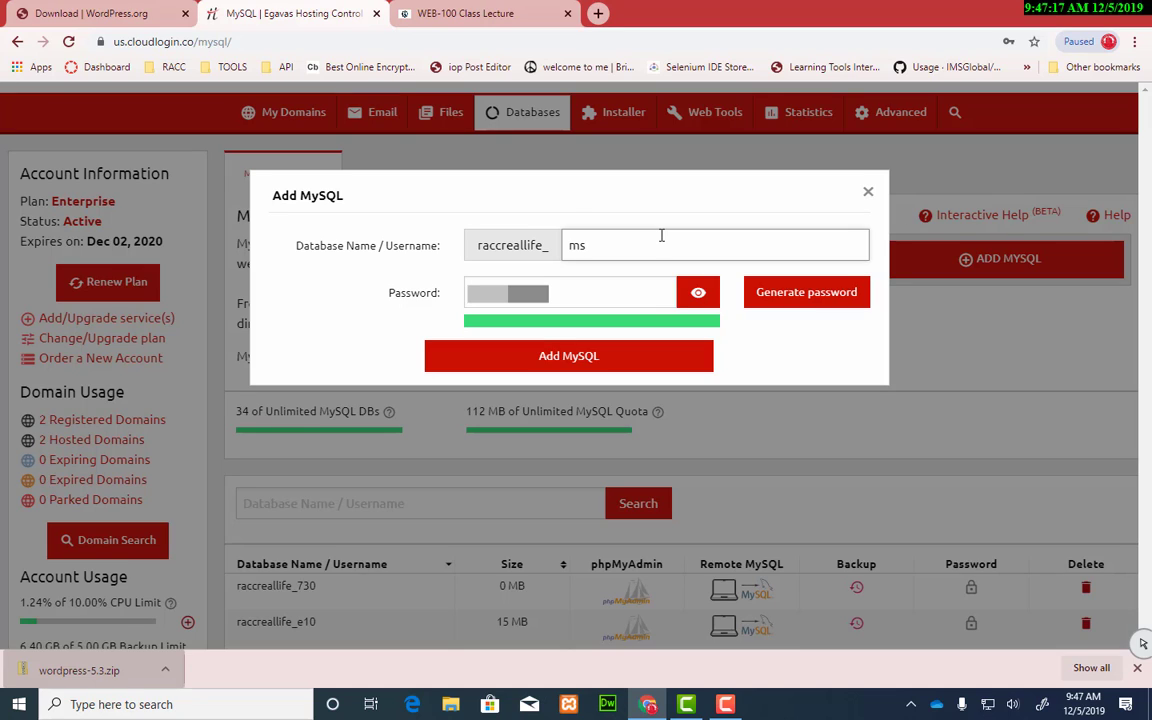
{"action": "left_click", "coordinate": [596, 360]}
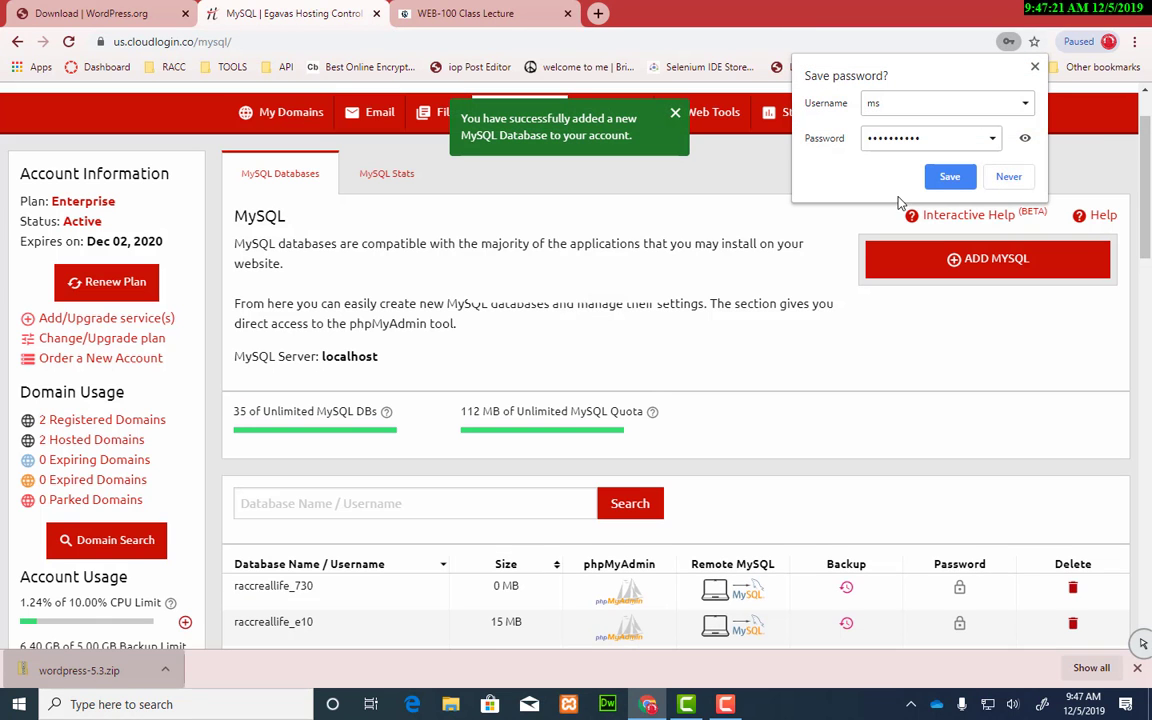
{"action": "left_click", "coordinate": [1035, 67]}
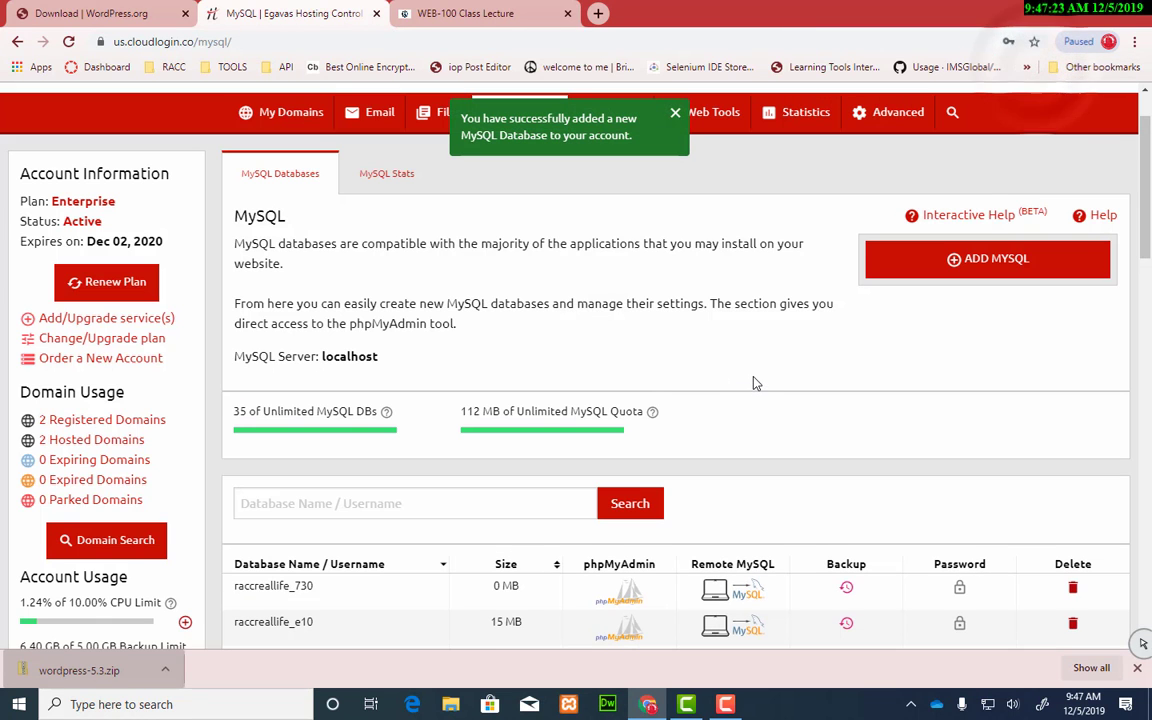
Step: Search the database list for ms to confirm raccreallife_ms exists at 0 MB
{"action": "scroll", "coordinate": [759, 381], "scroll_direction": "down", "scroll_amount": 3}
{"action": "scroll", "coordinate": [760, 377], "scroll_direction": "up", "scroll_amount": 2}
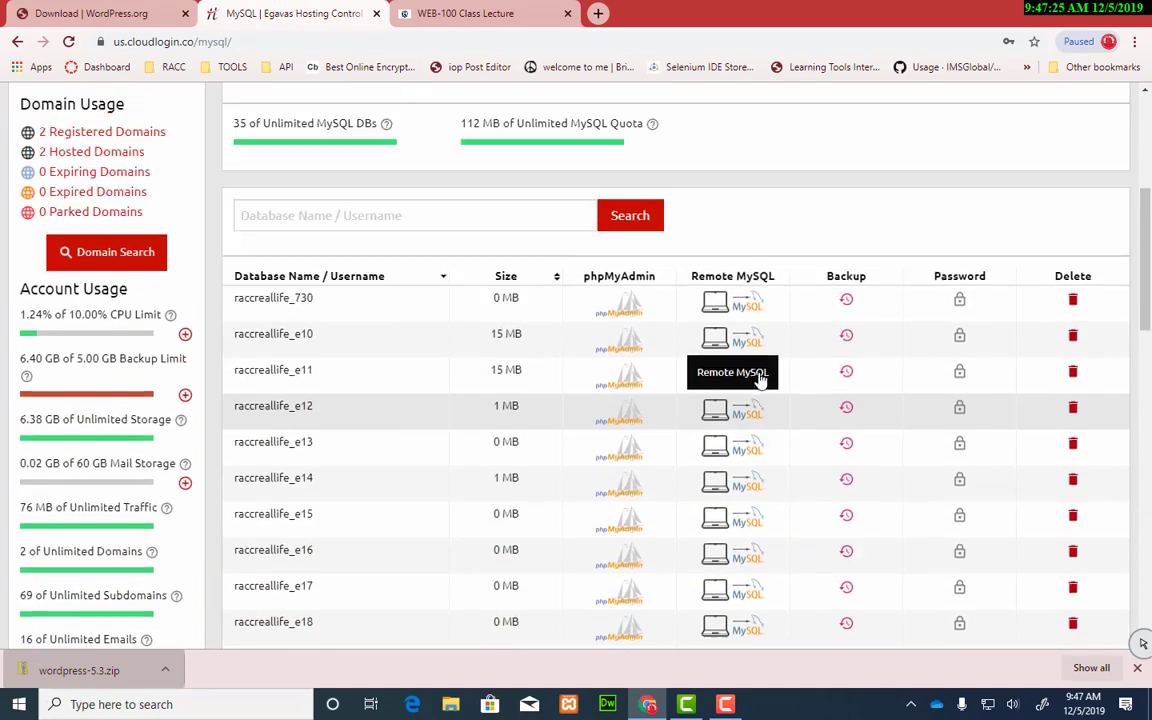
{"action": "scroll", "coordinate": [592, 562], "scroll_direction": "down", "scroll_amount": 3}
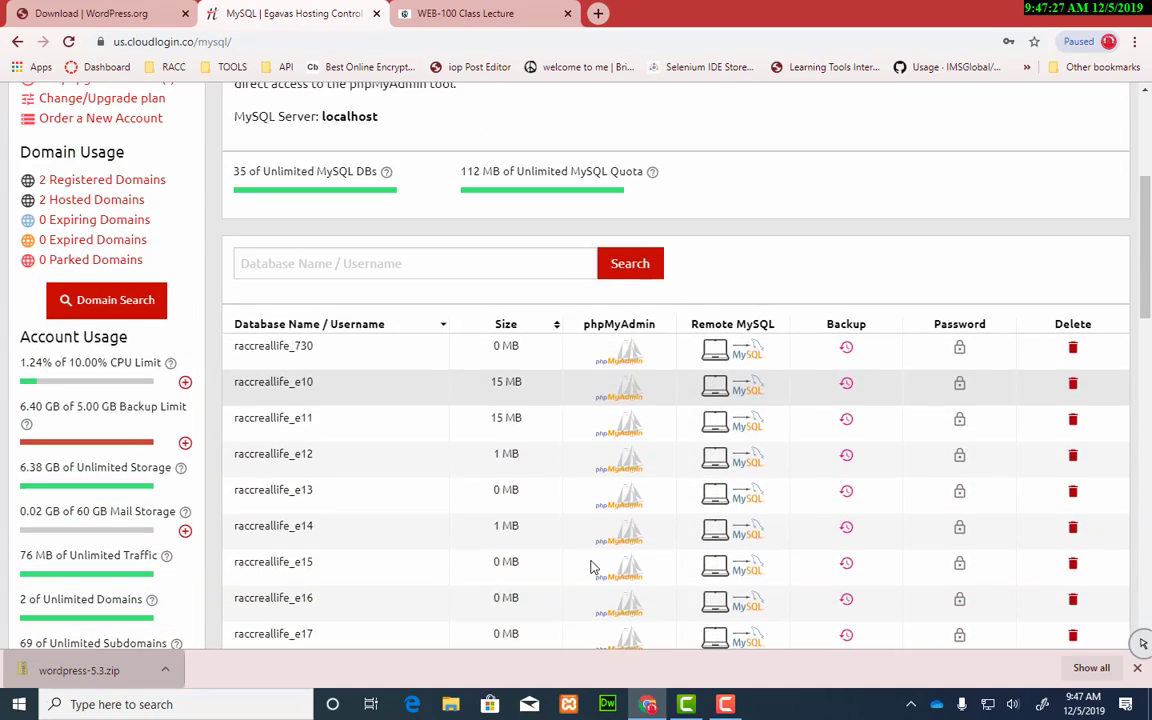
{"action": "scroll", "coordinate": [591, 561], "scroll_direction": "up", "scroll_amount": 3}
{"action": "left_click", "coordinate": [429, 421]}
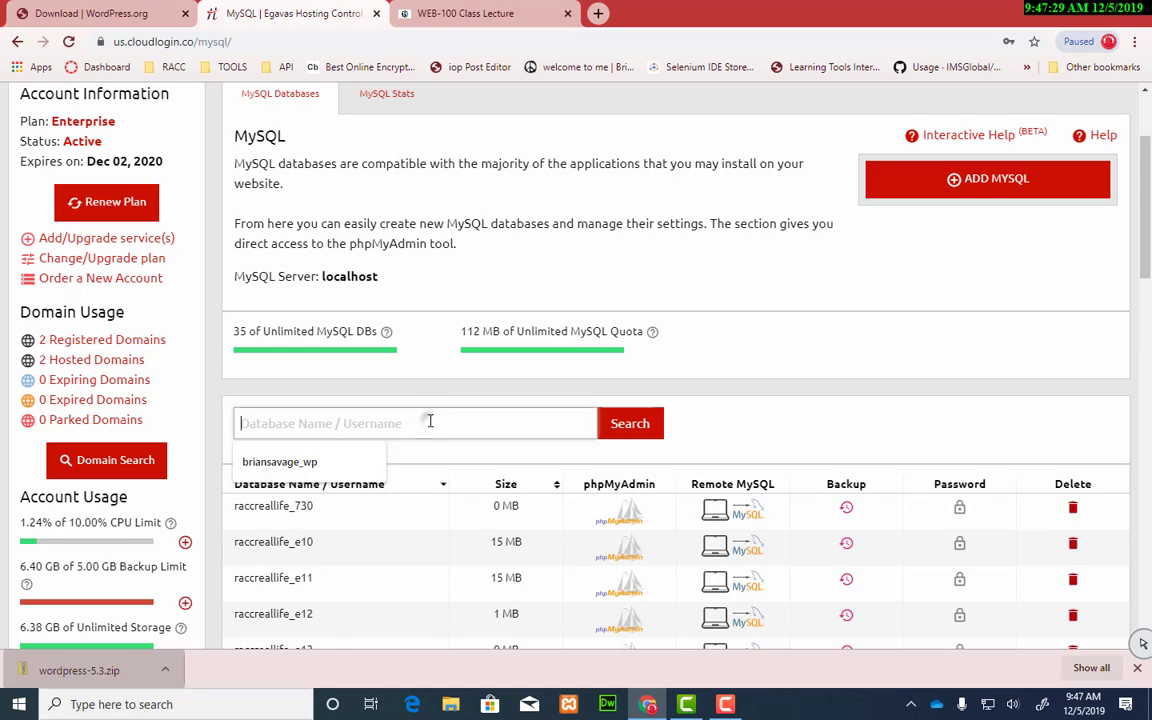
{"action": "type", "text": "ms"}
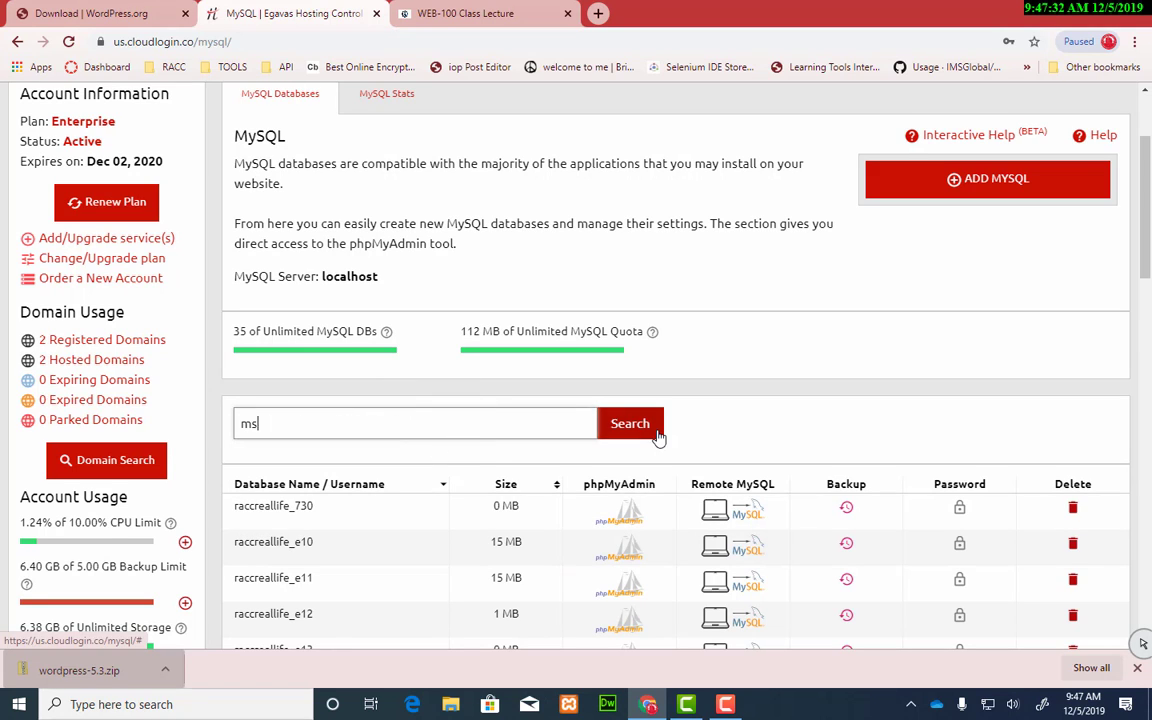
{"action": "left_click", "coordinate": [605, 418]}
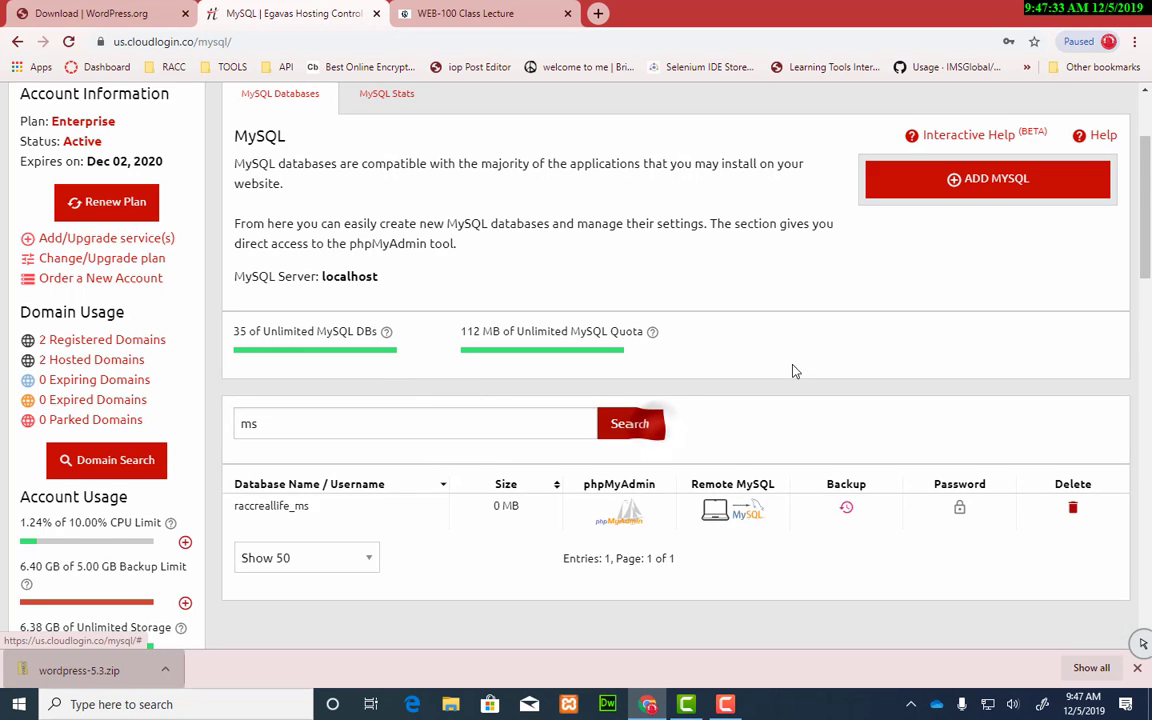
{"action": "scroll", "coordinate": [805, 379], "scroll_direction": "down", "scroll_amount": 3}
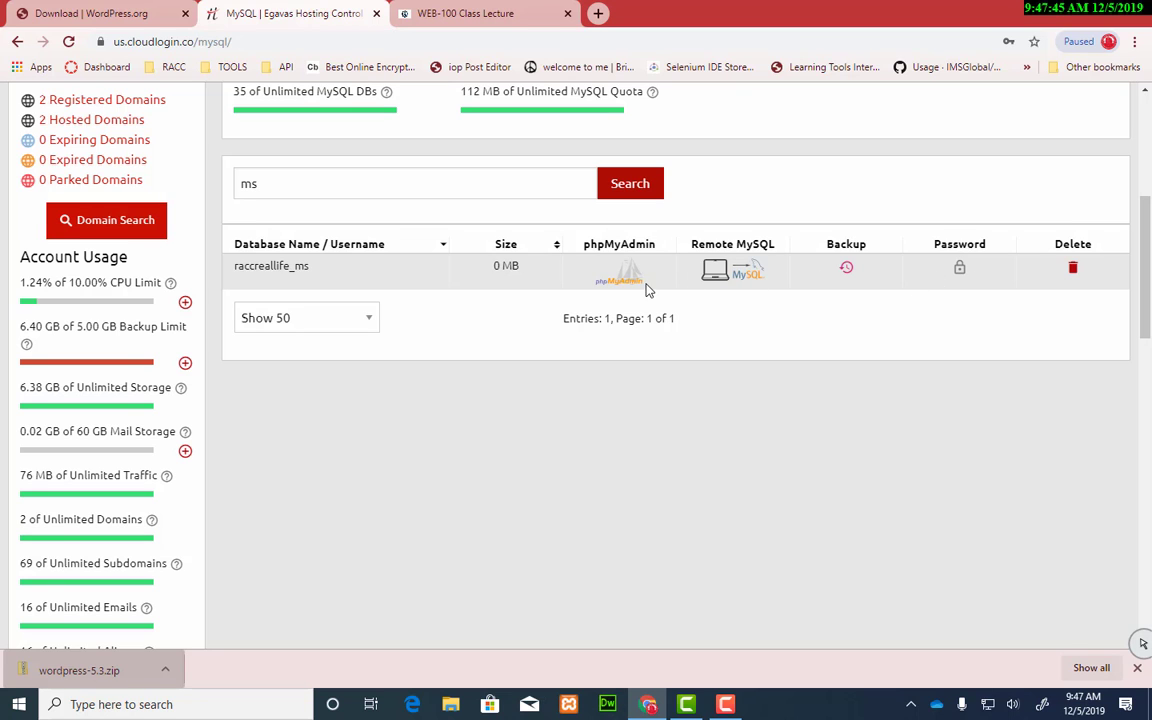
{"action": "scroll", "coordinate": [453, 481], "scroll_direction": "up", "scroll_amount": 2}
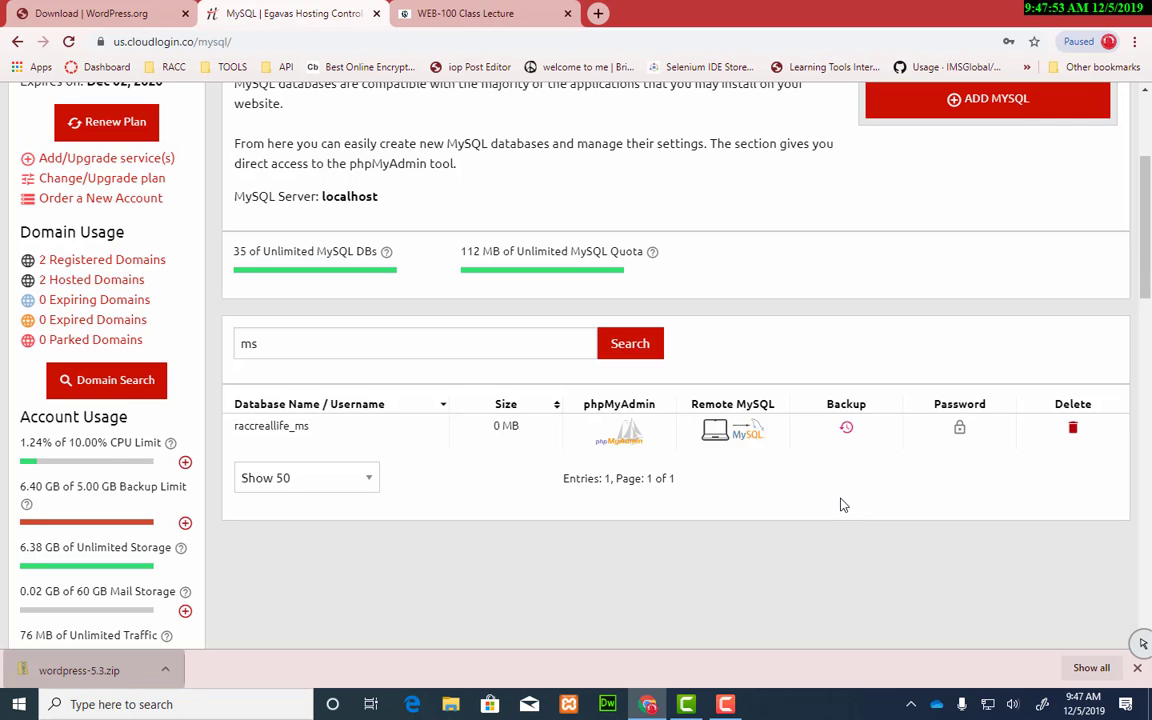
{"action": "scroll", "coordinate": [842, 505], "scroll_direction": "up", "scroll_amount": 1}
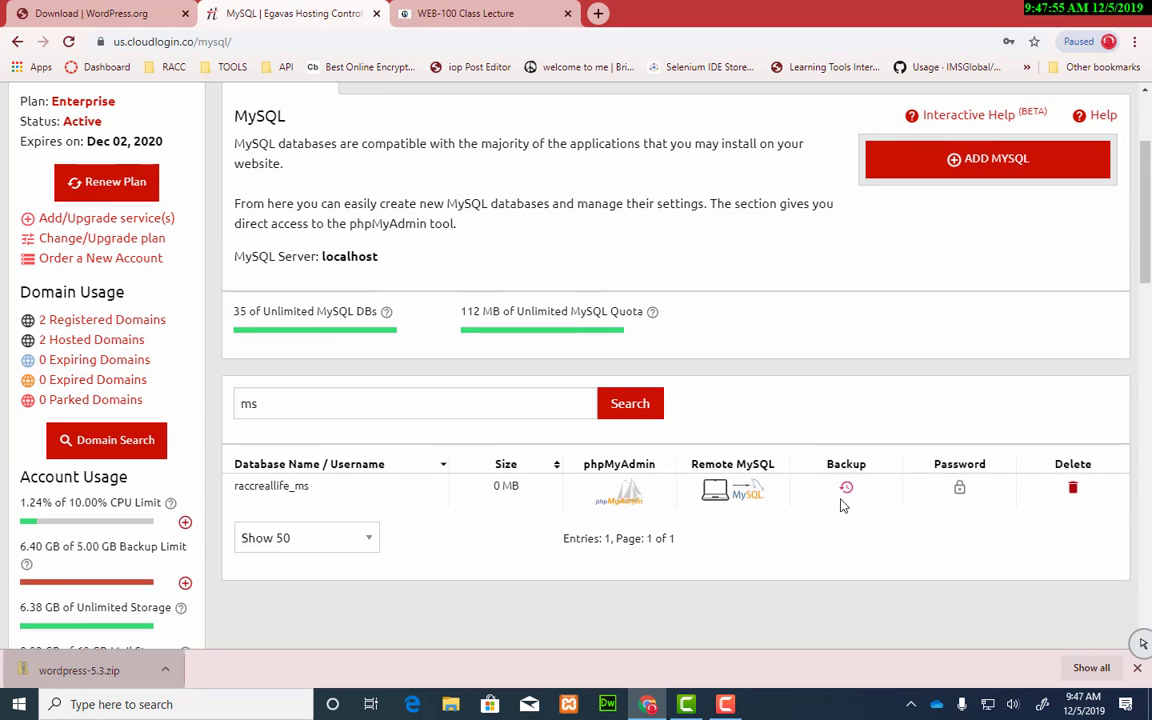
{"action": "scroll", "coordinate": [700, 350], "scroll_direction": "down", "scroll_amount": 2}
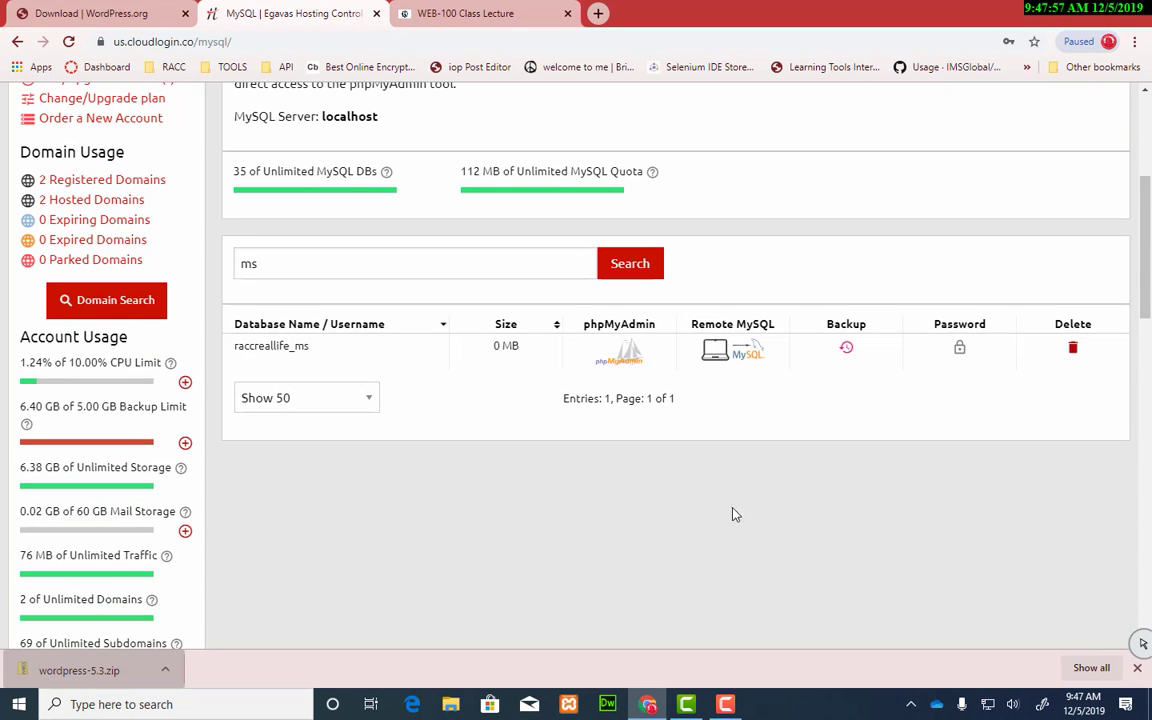
{"action": "scroll", "coordinate": [704, 519], "scroll_direction": "up", "scroll_amount": 3}
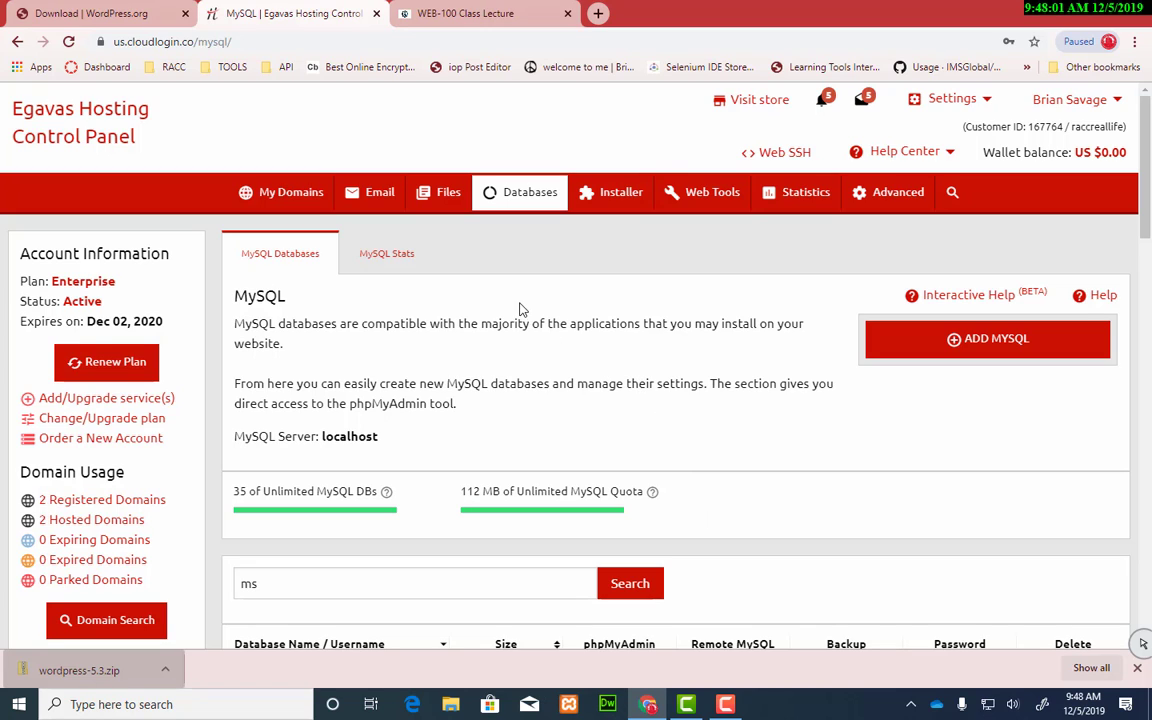
Step: Open the File Manager in a new tab and switch to it
{"action": "mouse_move", "coordinate": [443, 196]}
{"action": "middle_click", "coordinate": [440, 237]}
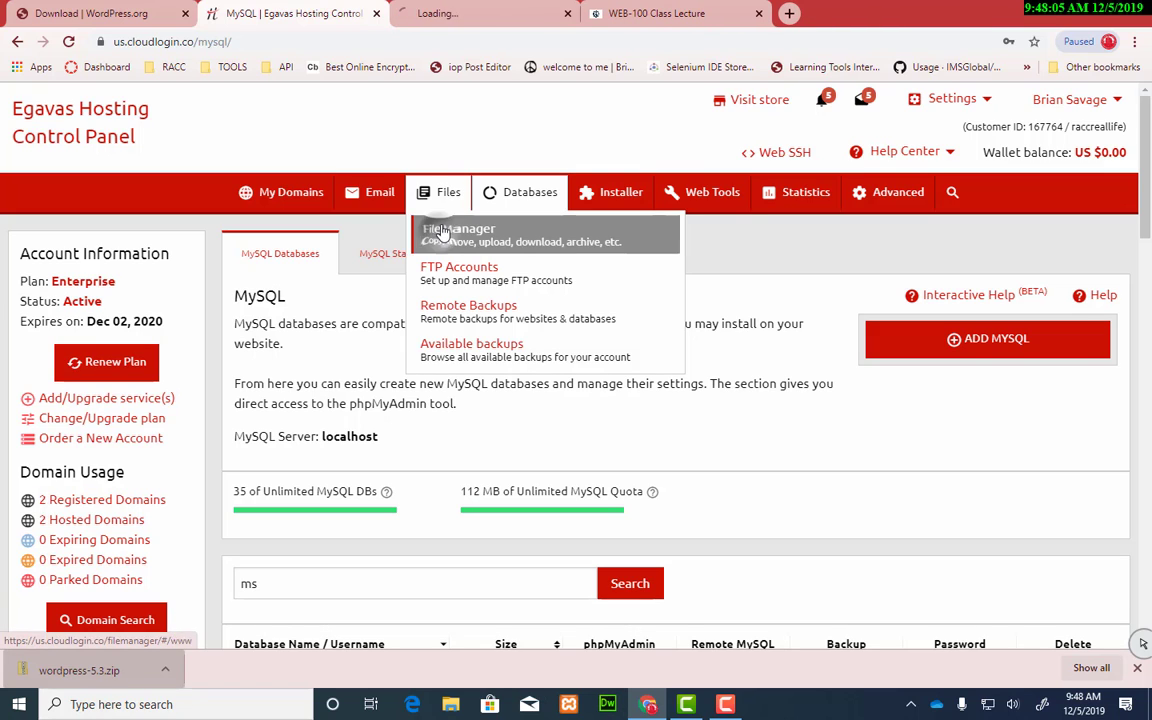
{"action": "left_click", "coordinate": [679, 20]}
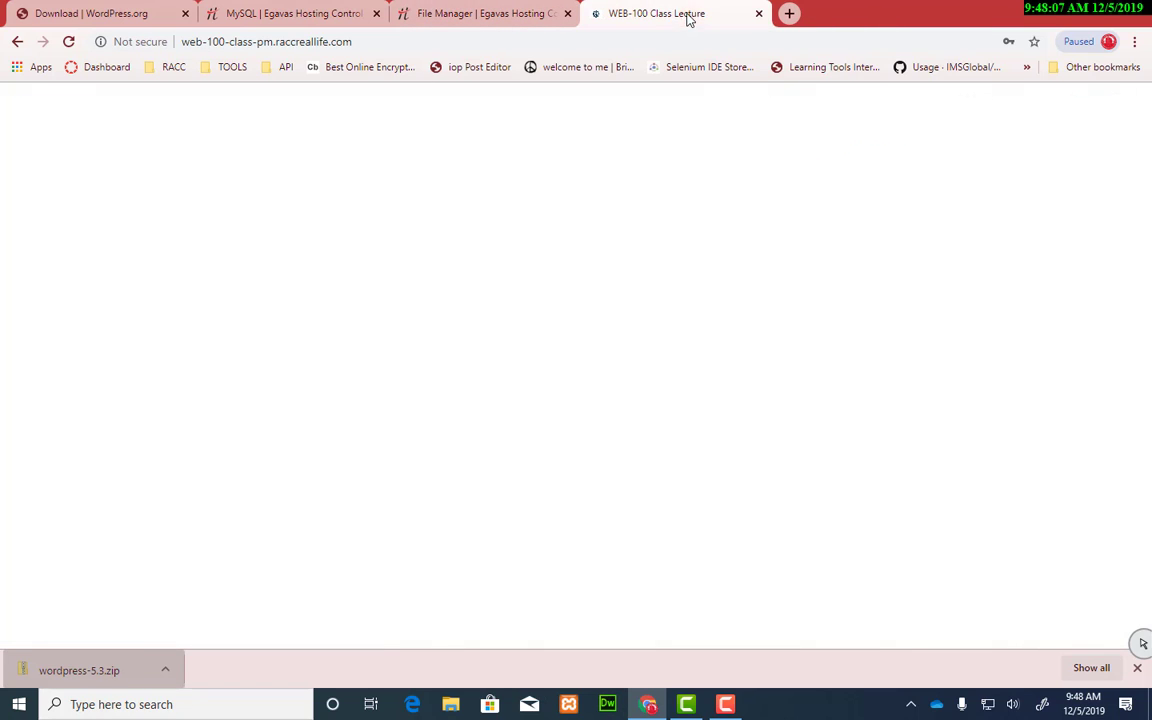
{"action": "left_click", "coordinate": [472, 20]}
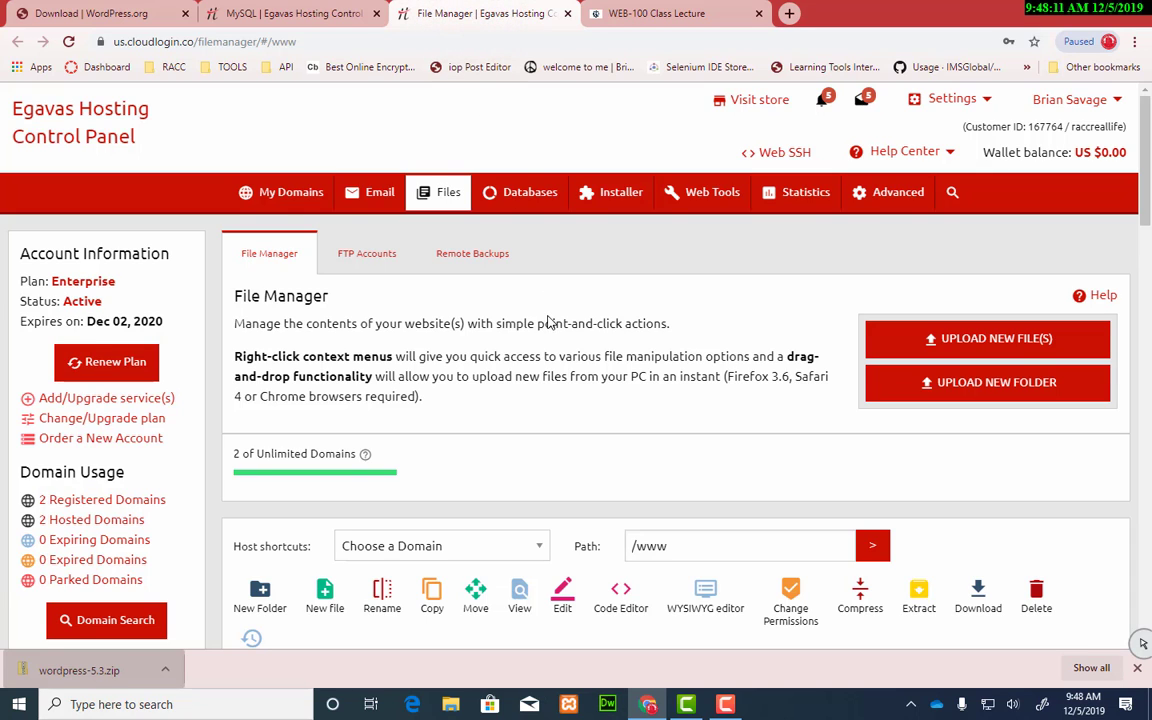
{"action": "scroll", "coordinate": [533, 340], "scroll_direction": "down", "scroll_amount": 5}
{"action": "scroll", "coordinate": [533, 340], "scroll_direction": "down", "scroll_amount": 10}
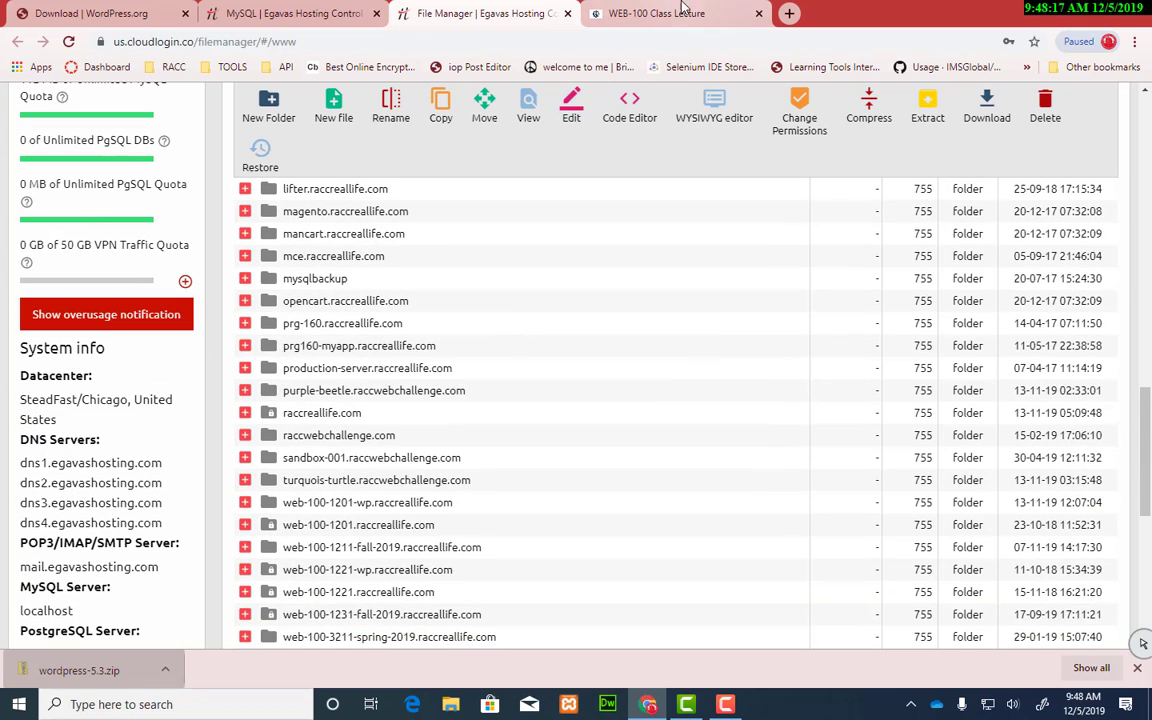
Step: Read the class lecture site's address to identify its site folder name
{"action": "left_click", "coordinate": [612, 13]}
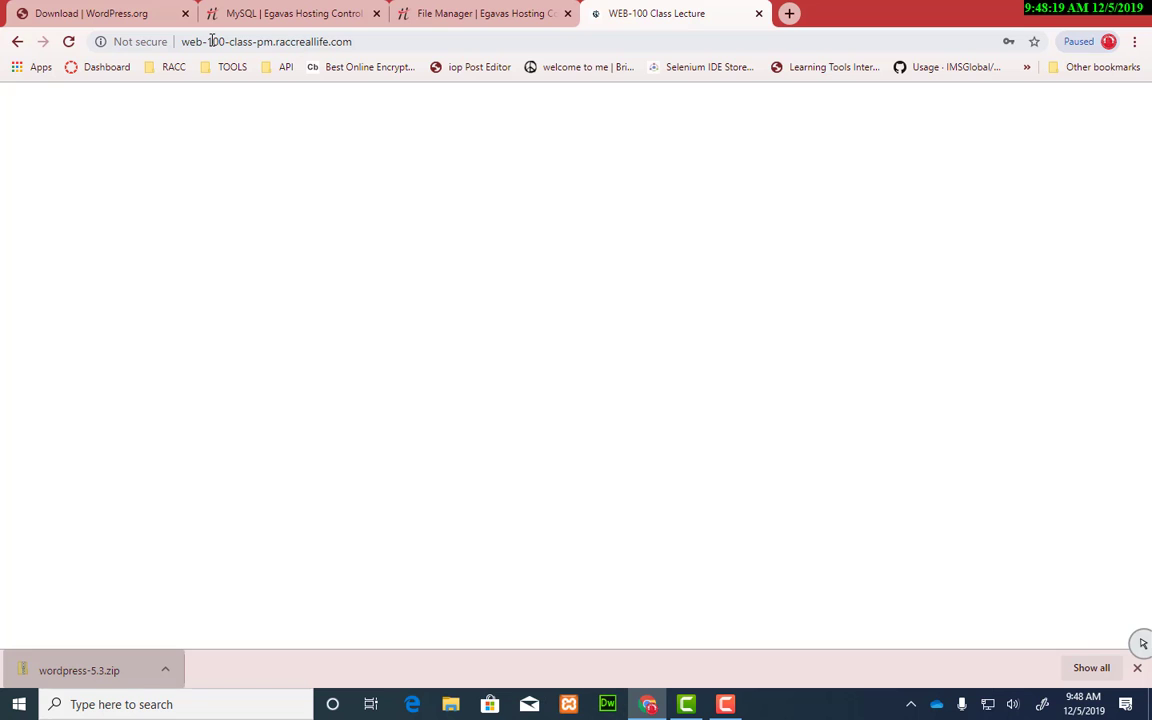
{"action": "left_click_drag", "start_coordinate": [182, 42], "coordinate": [349, 41]}
{"action": "left_click", "coordinate": [437, 12]}
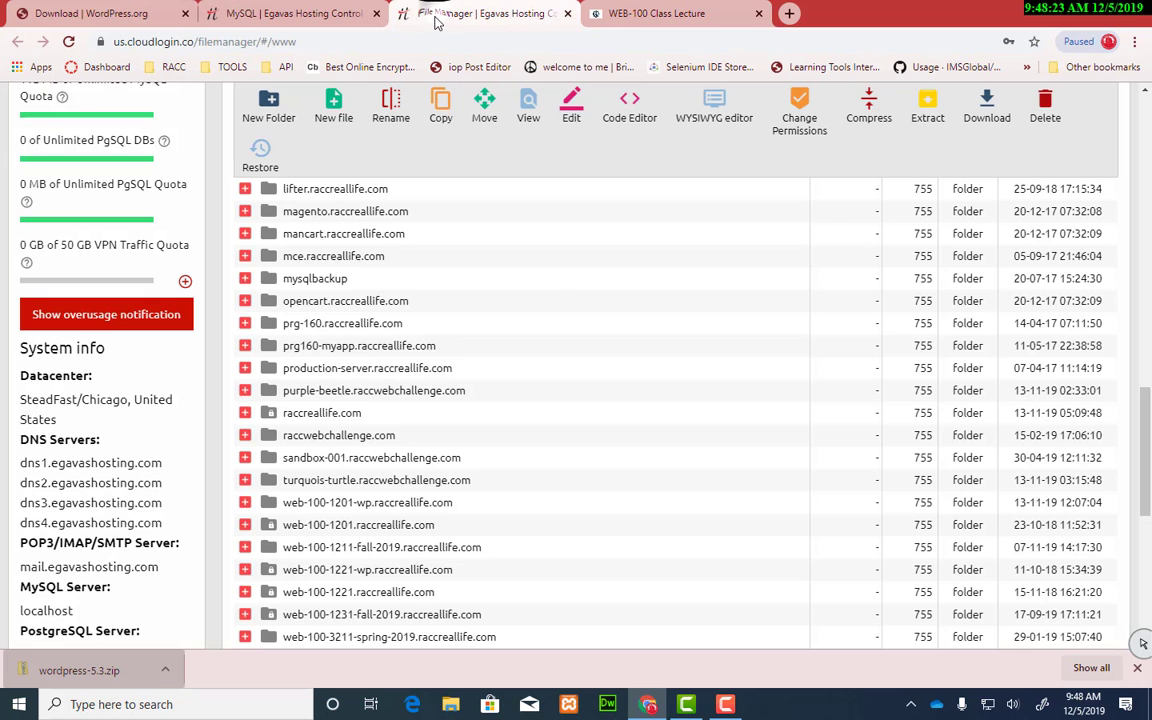
{"action": "scroll", "coordinate": [650, 376], "scroll_direction": "up", "scroll_amount": 5}
{"action": "scroll", "coordinate": [650, 376], "scroll_direction": "up", "scroll_amount": 5}
{"action": "scroll", "coordinate": [622, 437], "scroll_direction": "down", "scroll_amount": 3}
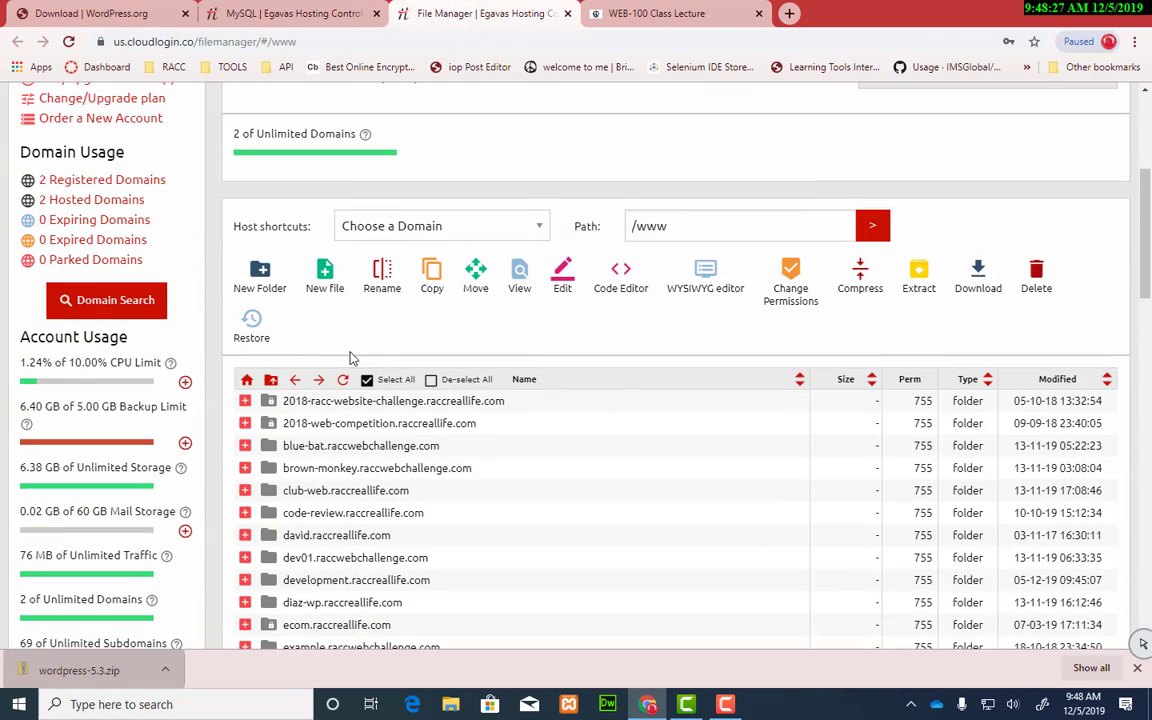
Step: Open the web-100-class-pm.raccreallife.com folder, then its wordpress-ex01 subfolder
{"action": "key", "text": "ctrl+f"}
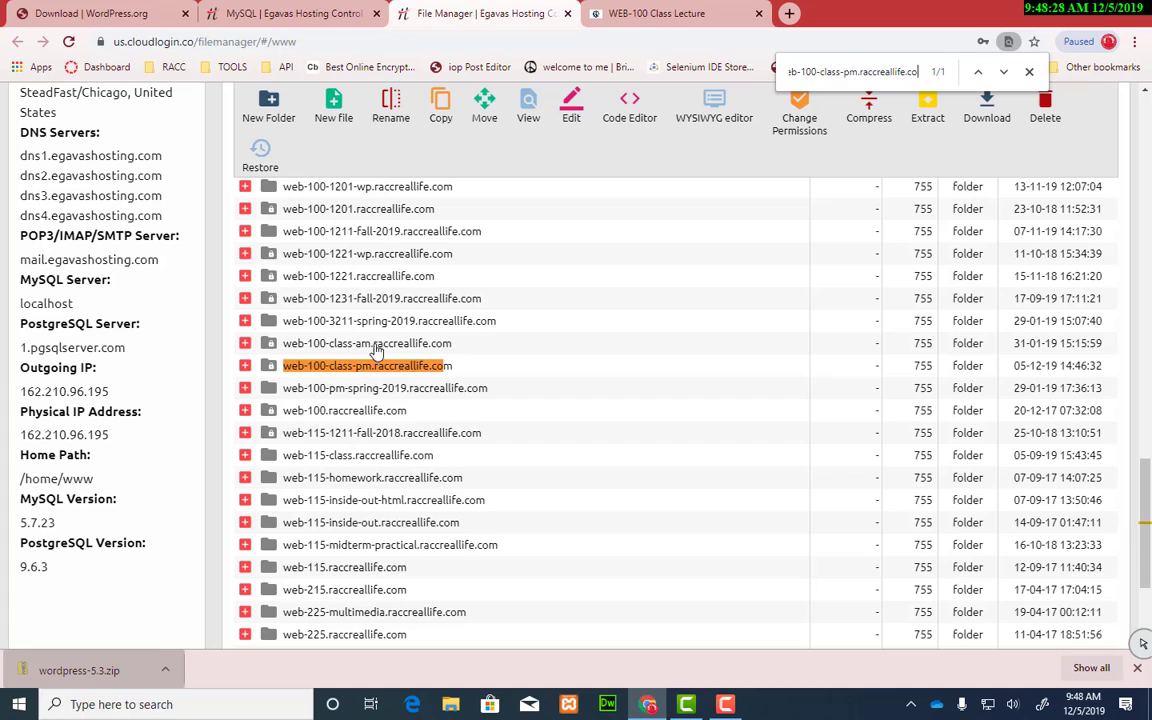
{"action": "double_click", "coordinate": [320, 366]}
{"action": "scroll", "coordinate": [587, 373], "scroll_direction": "up", "scroll_amount": 17}
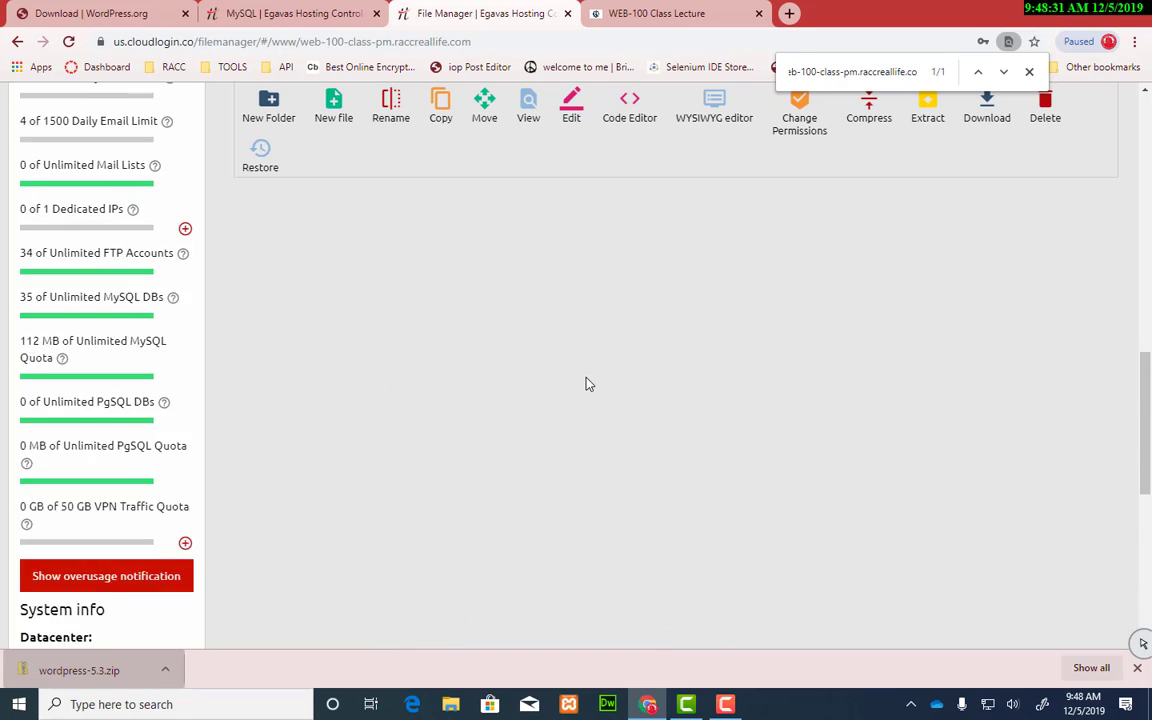
{"action": "scroll", "coordinate": [553, 388], "scroll_direction": "down", "scroll_amount": 4}
{"action": "scroll", "coordinate": [553, 391], "scroll_direction": "down", "scroll_amount": 2}
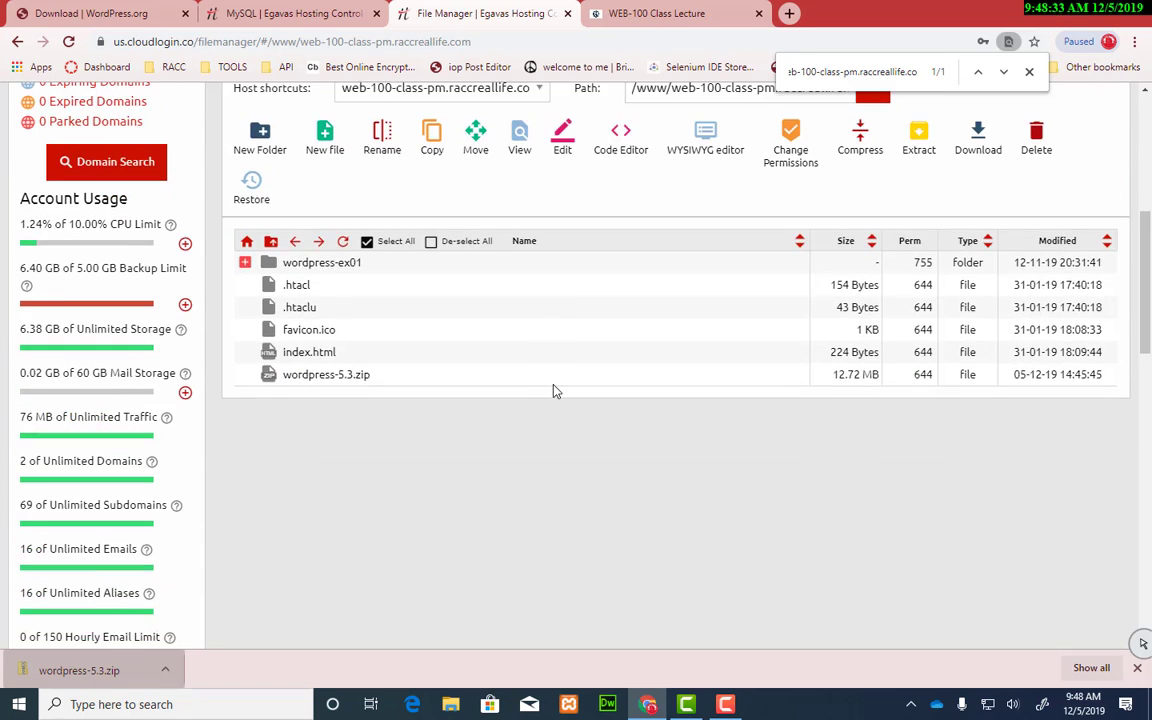
{"action": "scroll", "coordinate": [553, 391], "scroll_direction": "up", "scroll_amount": 2}
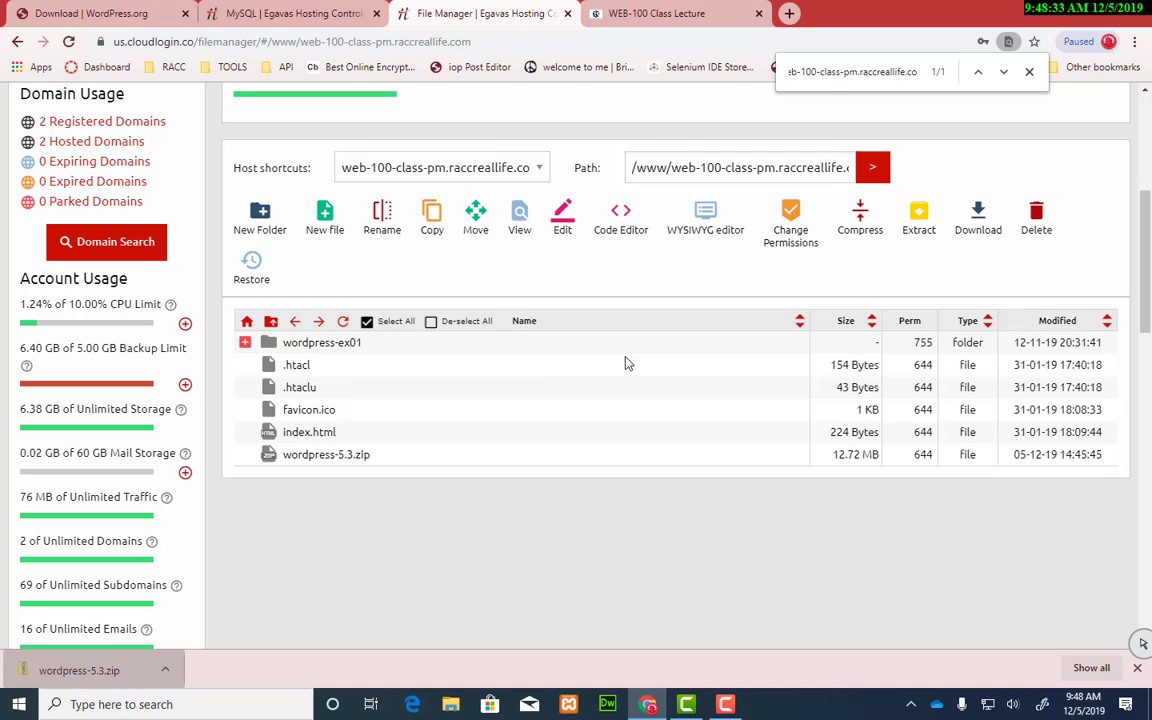
{"action": "left_click", "coordinate": [328, 352]}
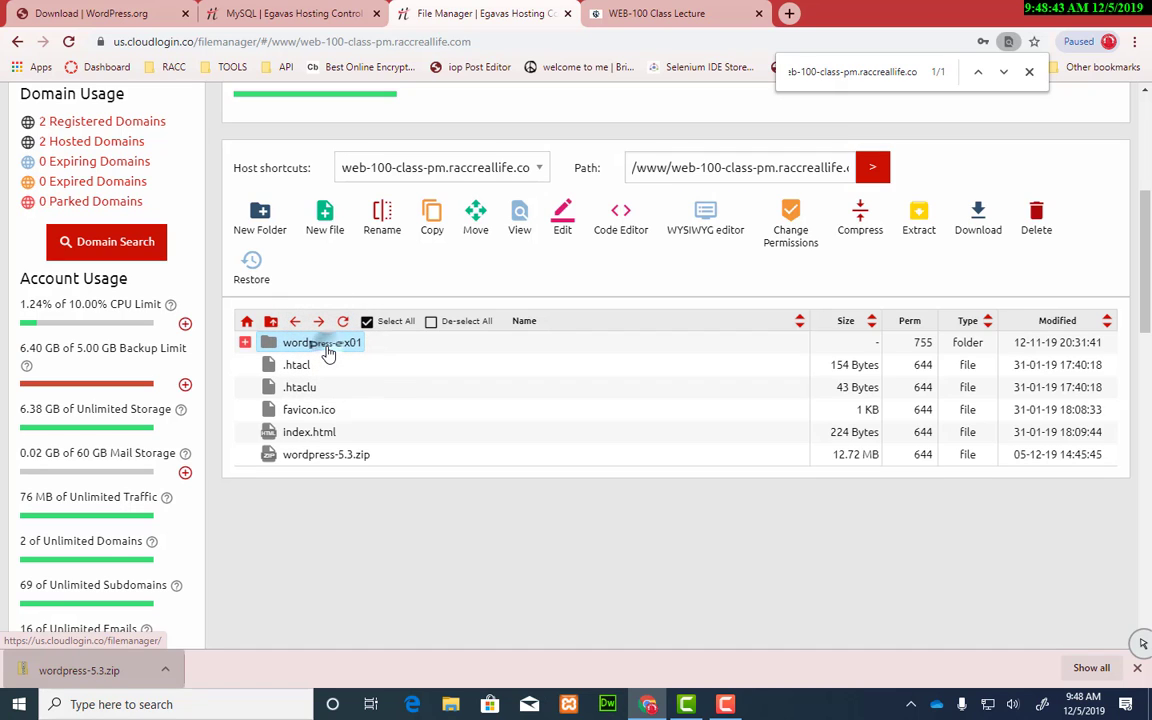
{"action": "double_click", "coordinate": [327, 352]}
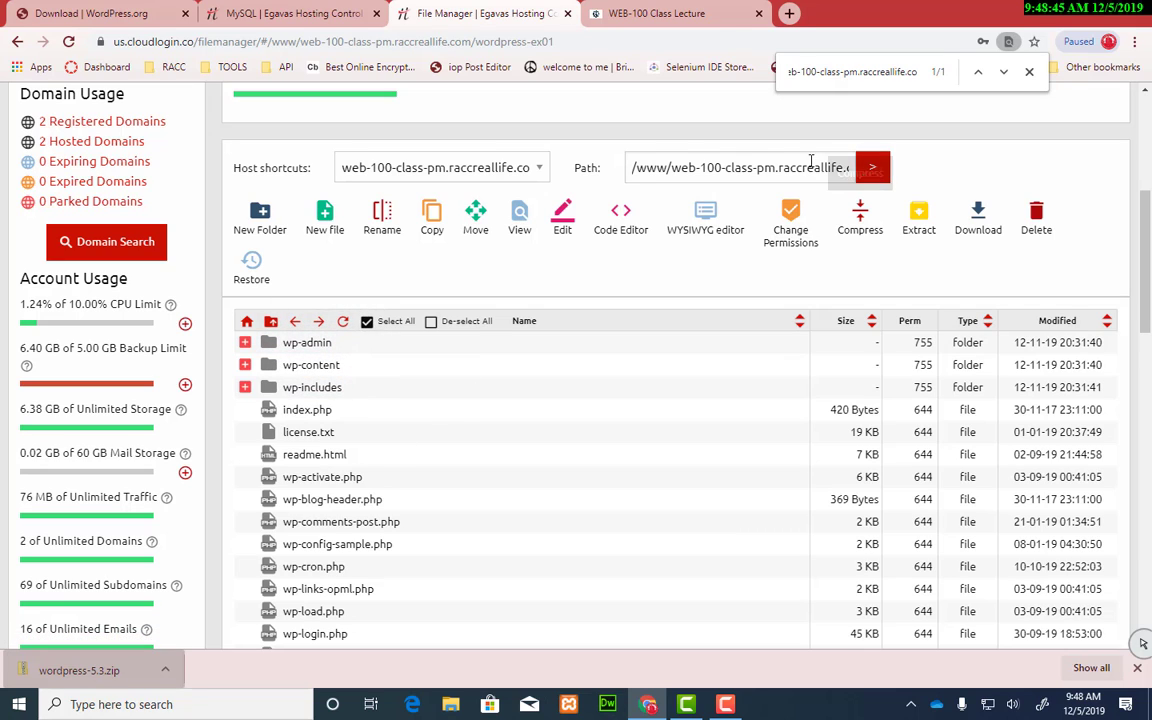
{"action": "left_click_drag", "start_coordinate": [672, 170], "coordinate": [897, 172]}
{"action": "key", "text": "ctrl+c"}
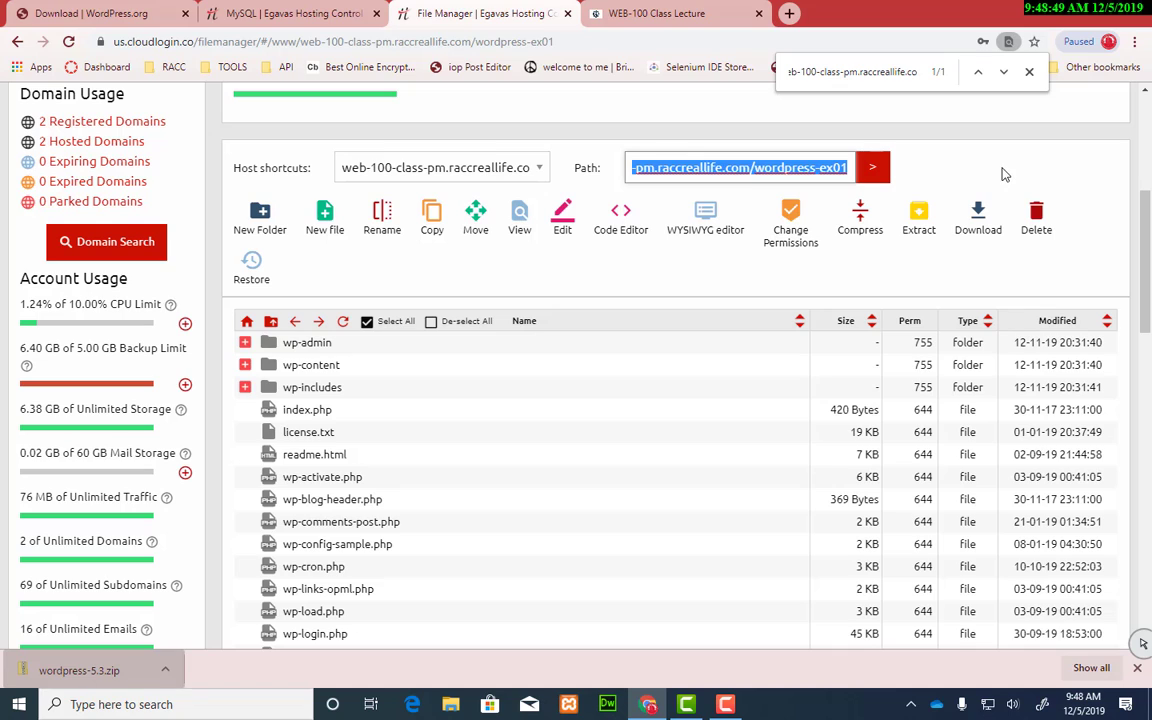
{"action": "left_click", "coordinate": [693, 16]}
Step: Load web-100-class-pm.raccreallife.com/wordpress-ex01/ and continue setup in English (United States)
{"action": "left_click_drag", "start_coordinate": [388, 44], "coordinate": [181, 48]}
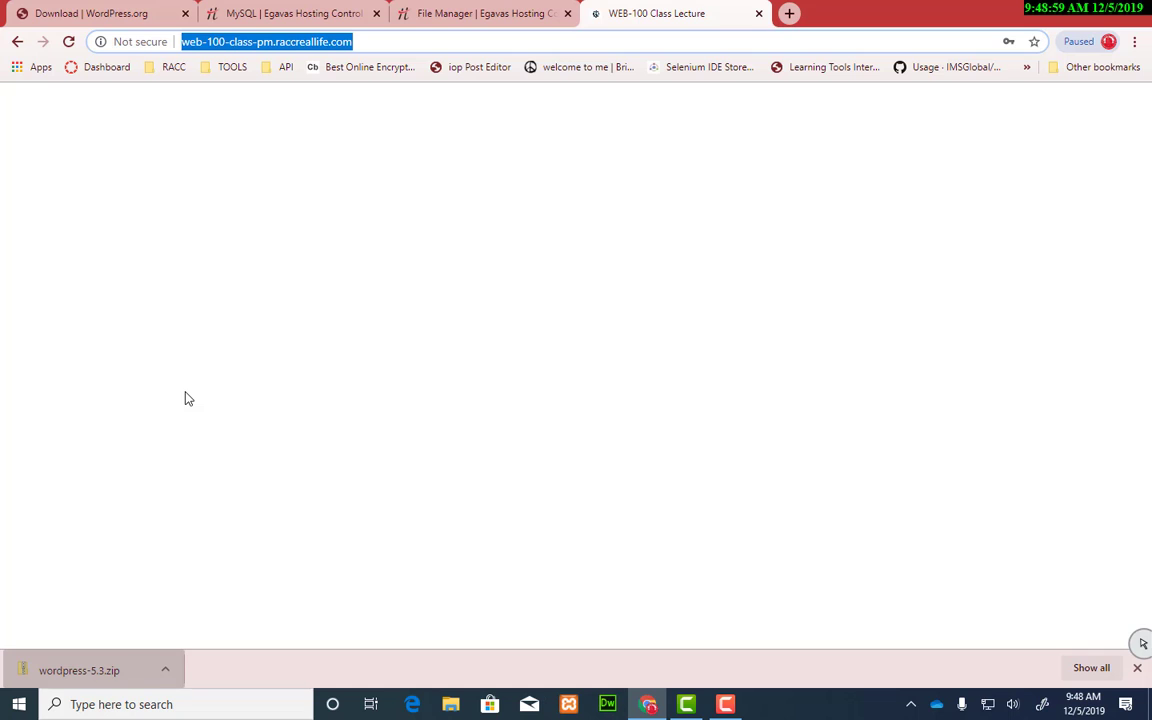
{"action": "key", "text": "ctrl+v"}
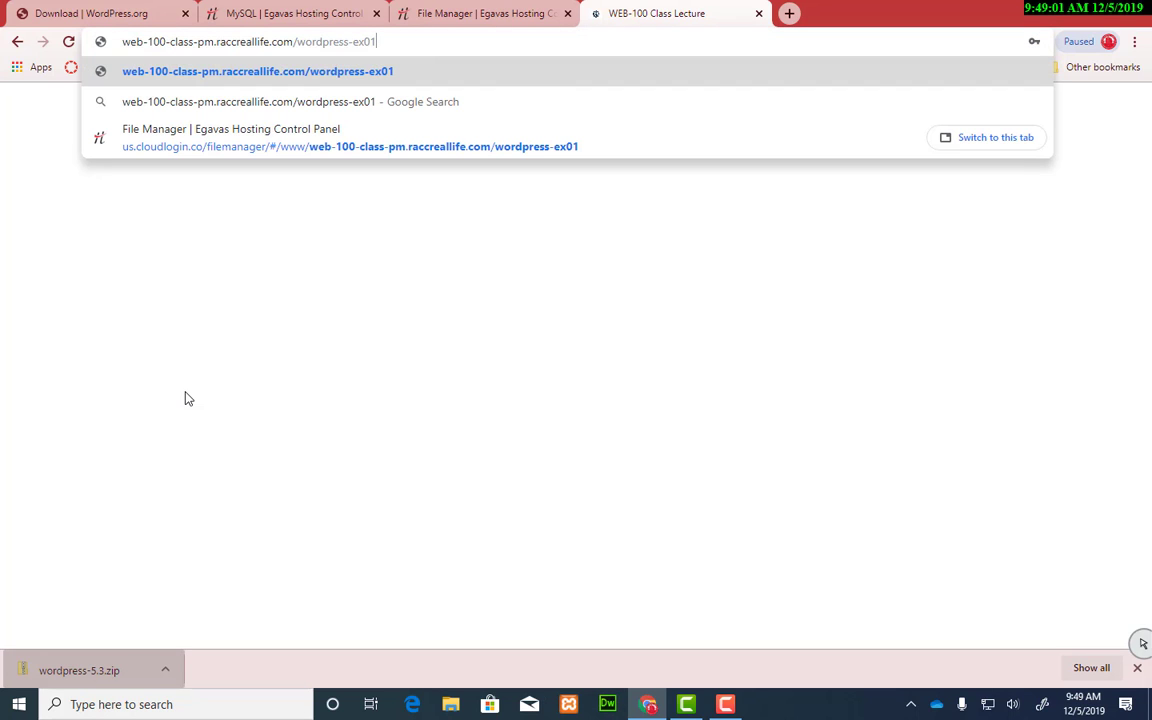
{"action": "type", "text": "/"}
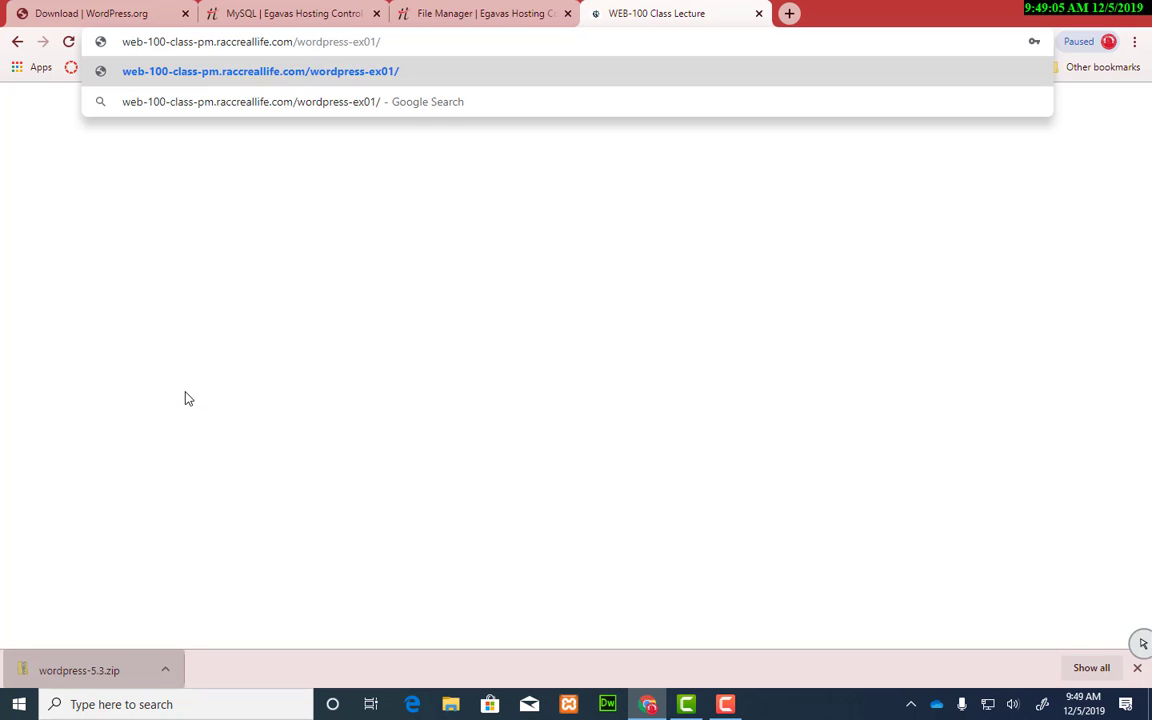
{"action": "key", "text": "Return"}
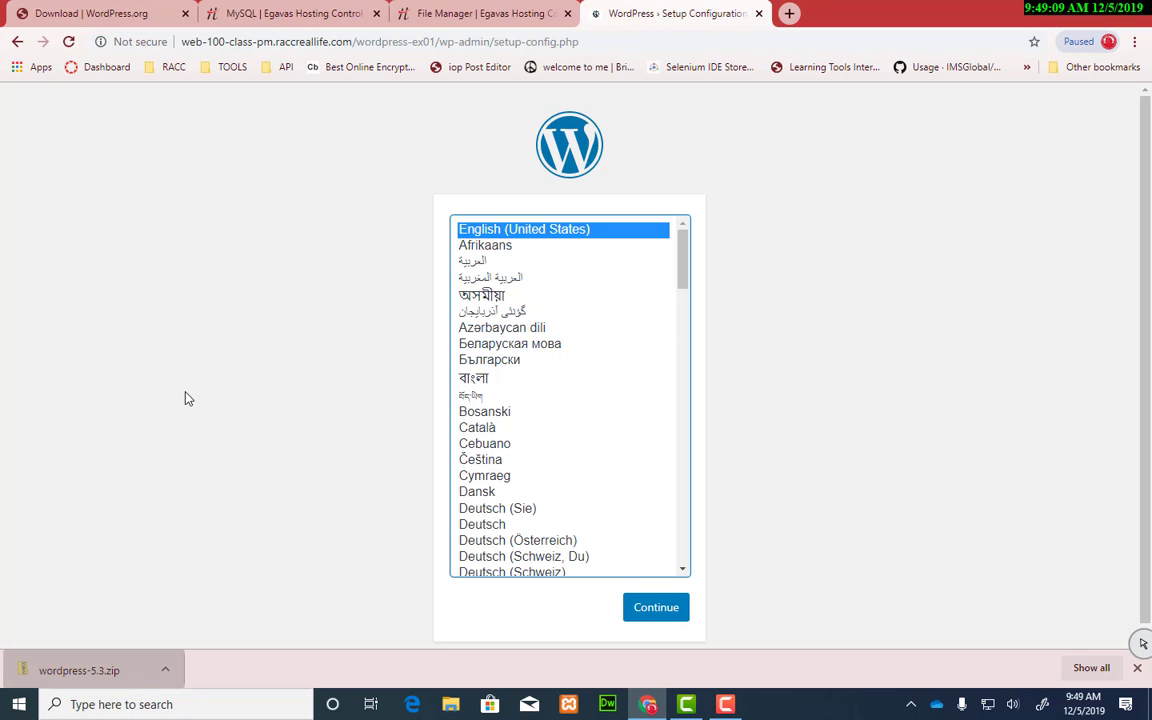
{"action": "left_click", "coordinate": [1137, 667]}
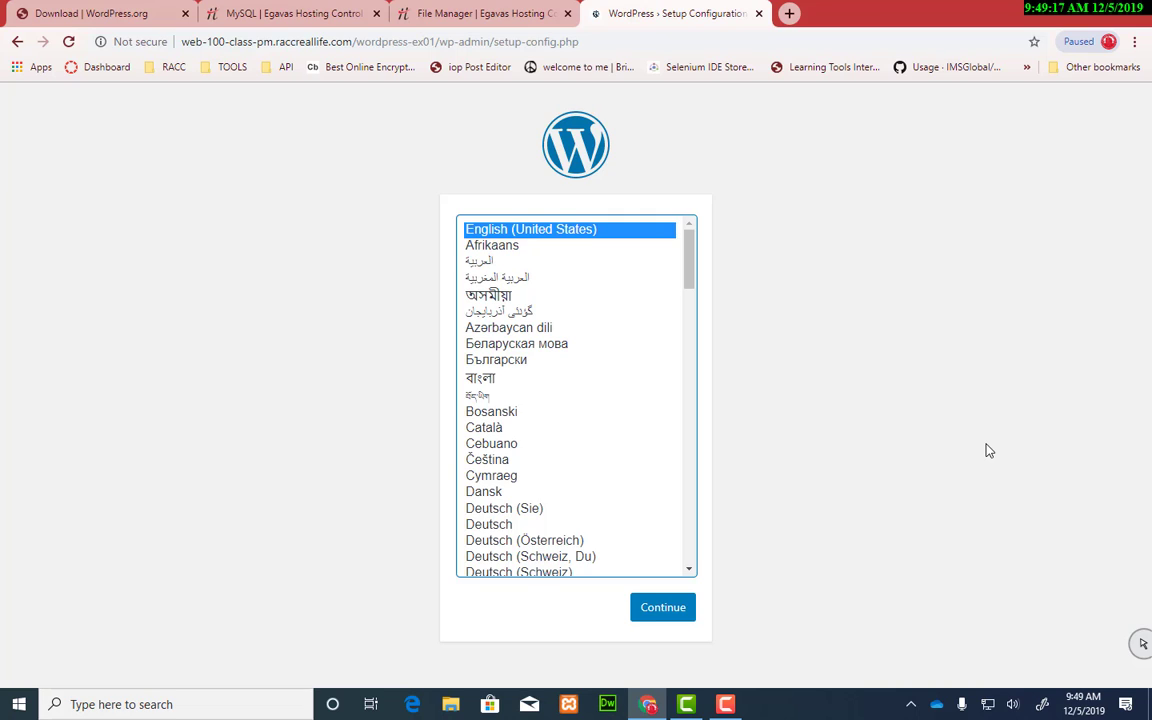
{"action": "left_click", "coordinate": [657, 612]}
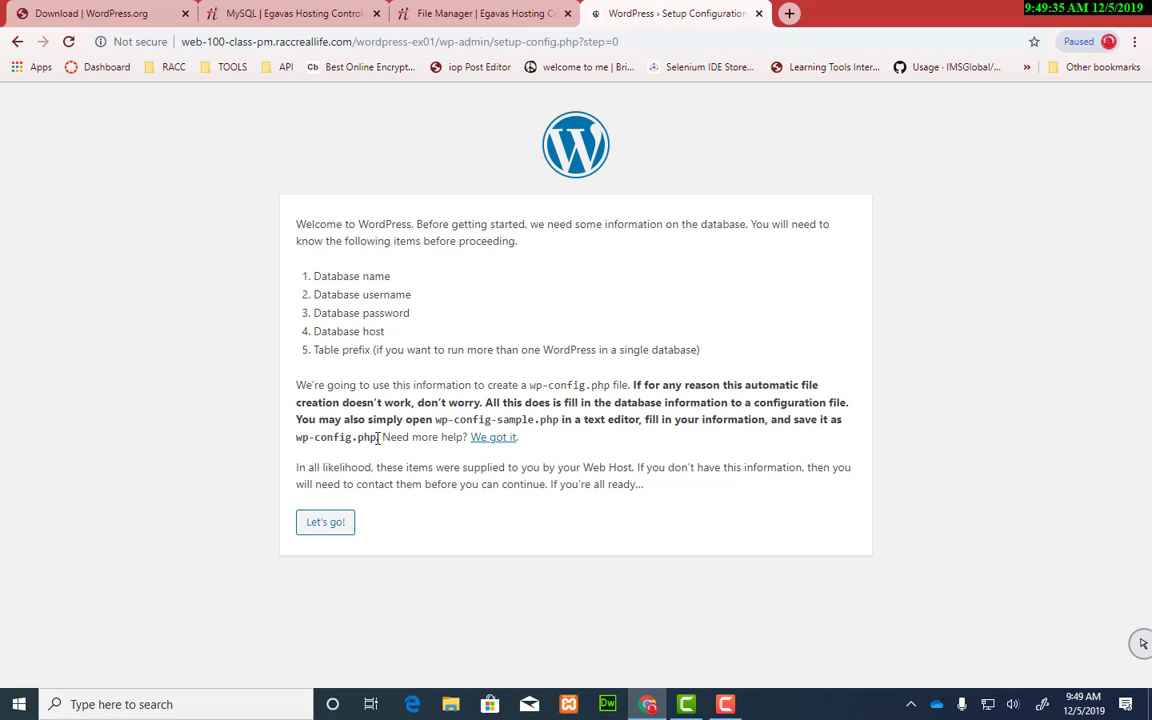
Step: Begin the database connection form and copy the database name from the hosting MySQL page
{"action": "left_click", "coordinate": [325, 526]}
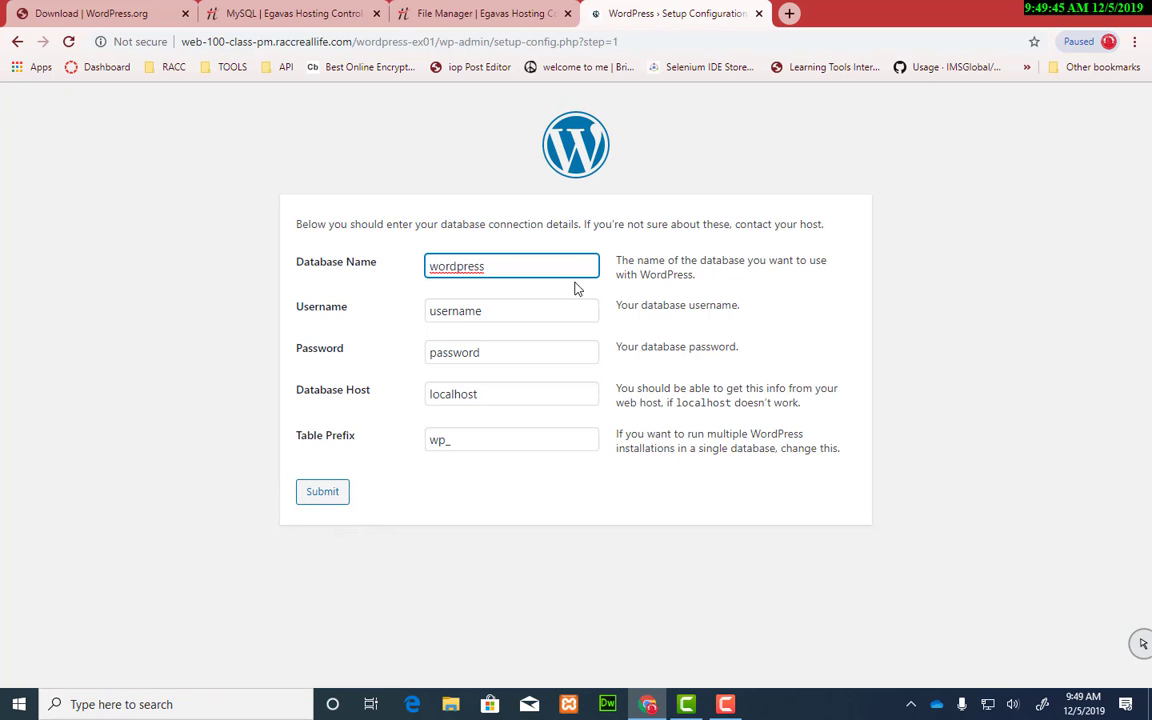
{"action": "left_click", "coordinate": [463, 14]}
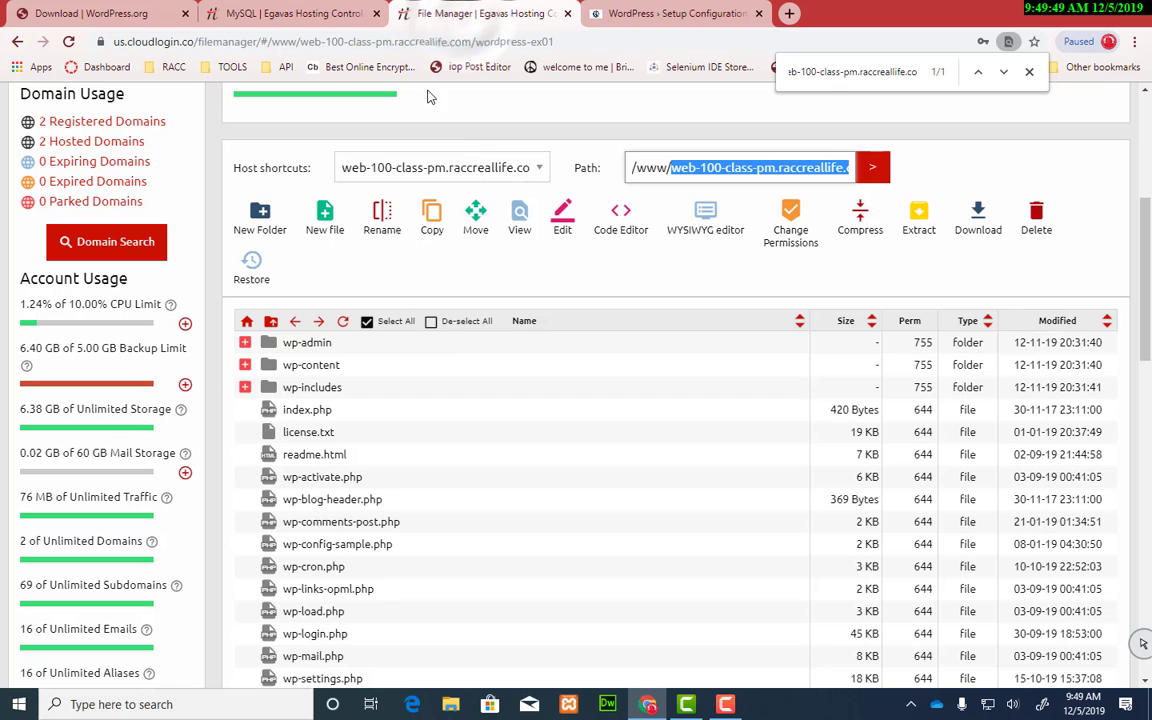
{"action": "left_click_drag", "start_coordinate": [315, 13], "coordinate": [470, 12]}
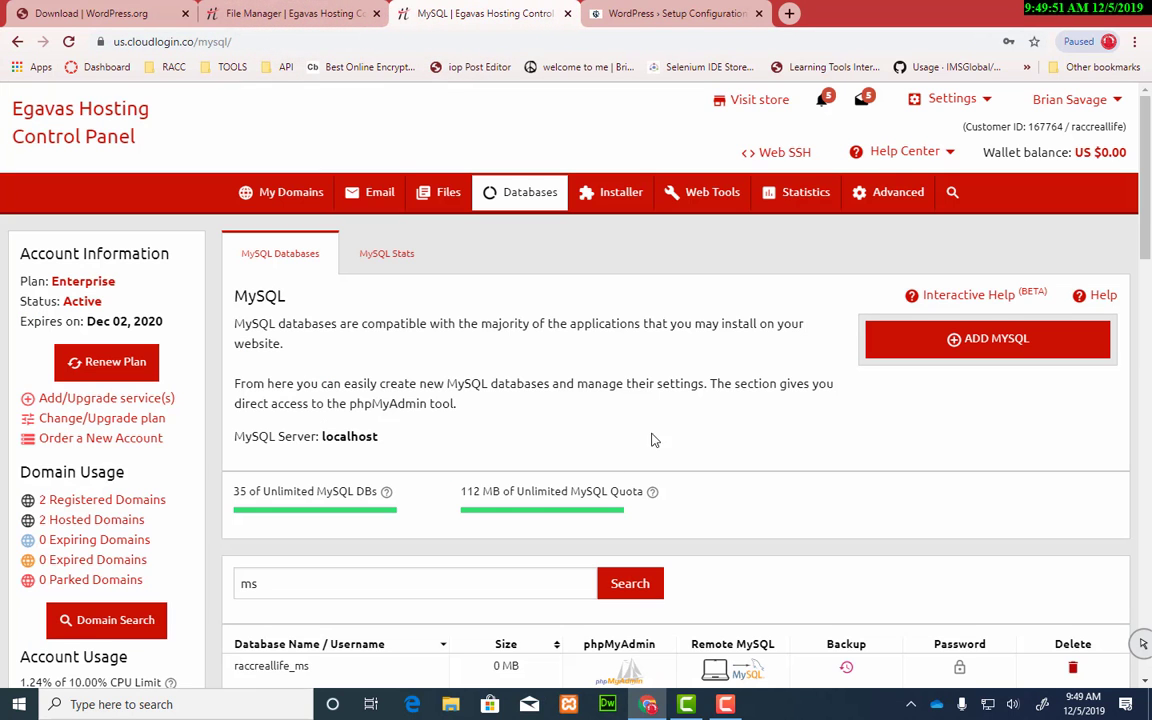
{"action": "scroll", "coordinate": [398, 455], "scroll_direction": "down", "scroll_amount": 1}
{"action": "scroll", "coordinate": [398, 455], "scroll_direction": "down", "scroll_amount": 1}
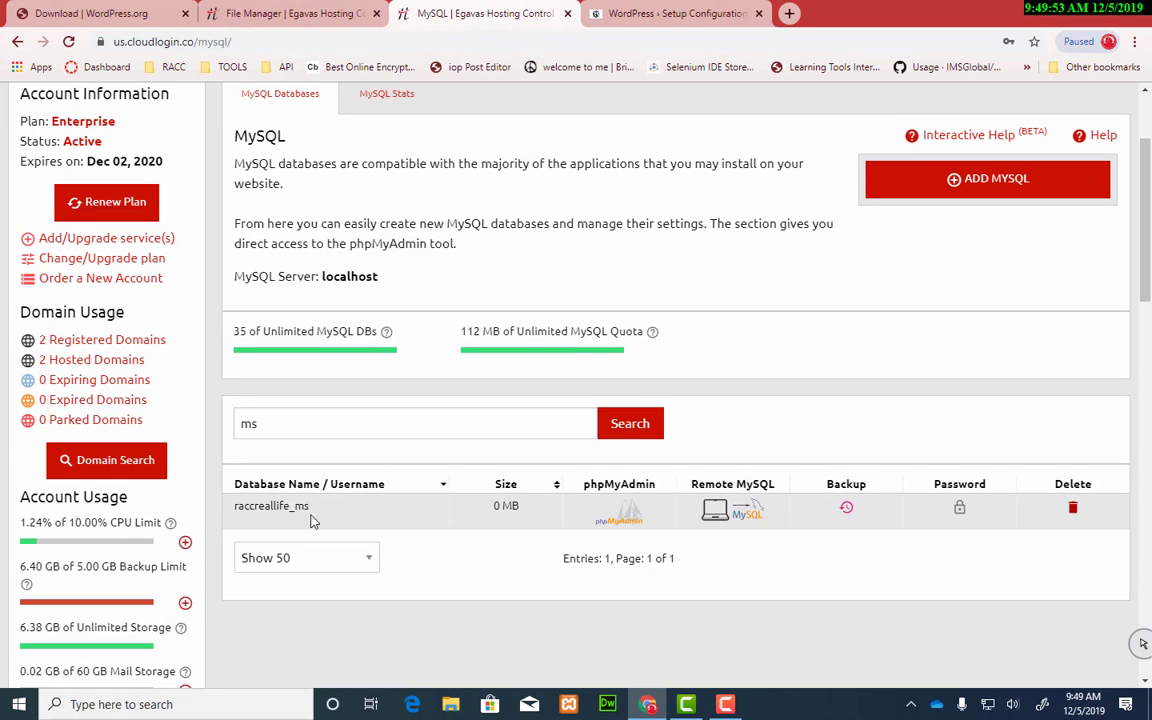
{"action": "left_click_drag", "start_coordinate": [309, 507], "coordinate": [234, 508]}
{"action": "key", "text": "ctrl+c"}
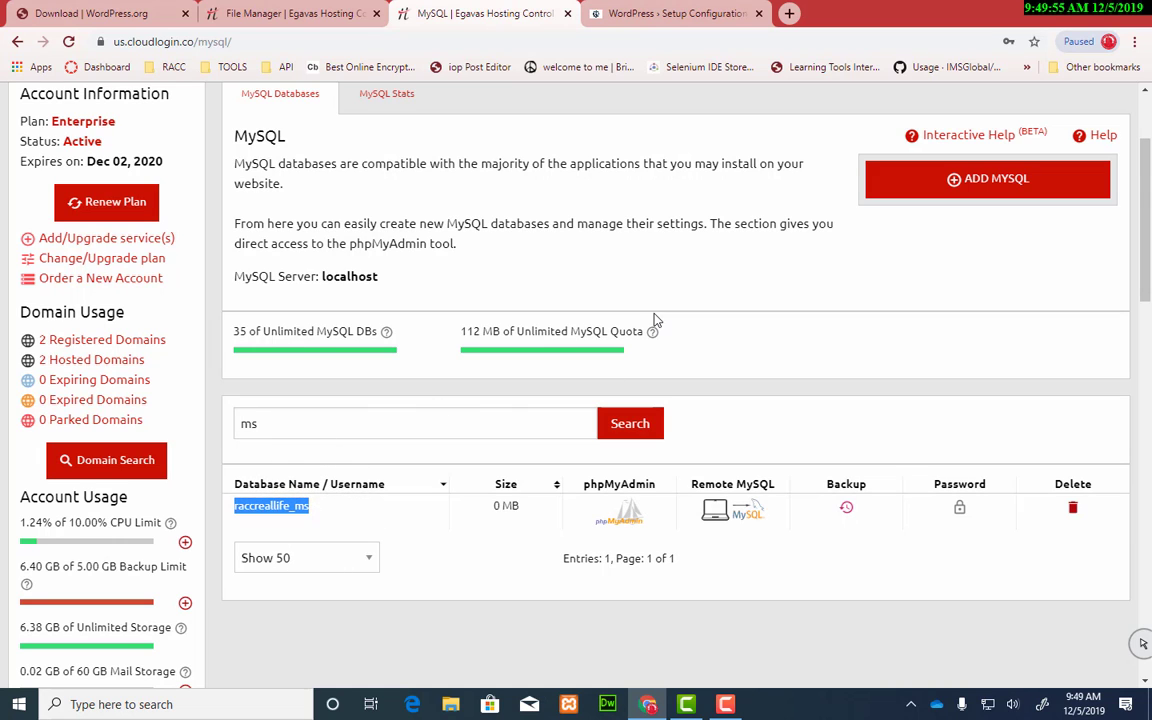
Step: Paste the database name into both the Database Name and Username fields
{"action": "left_click", "coordinate": [660, 16]}
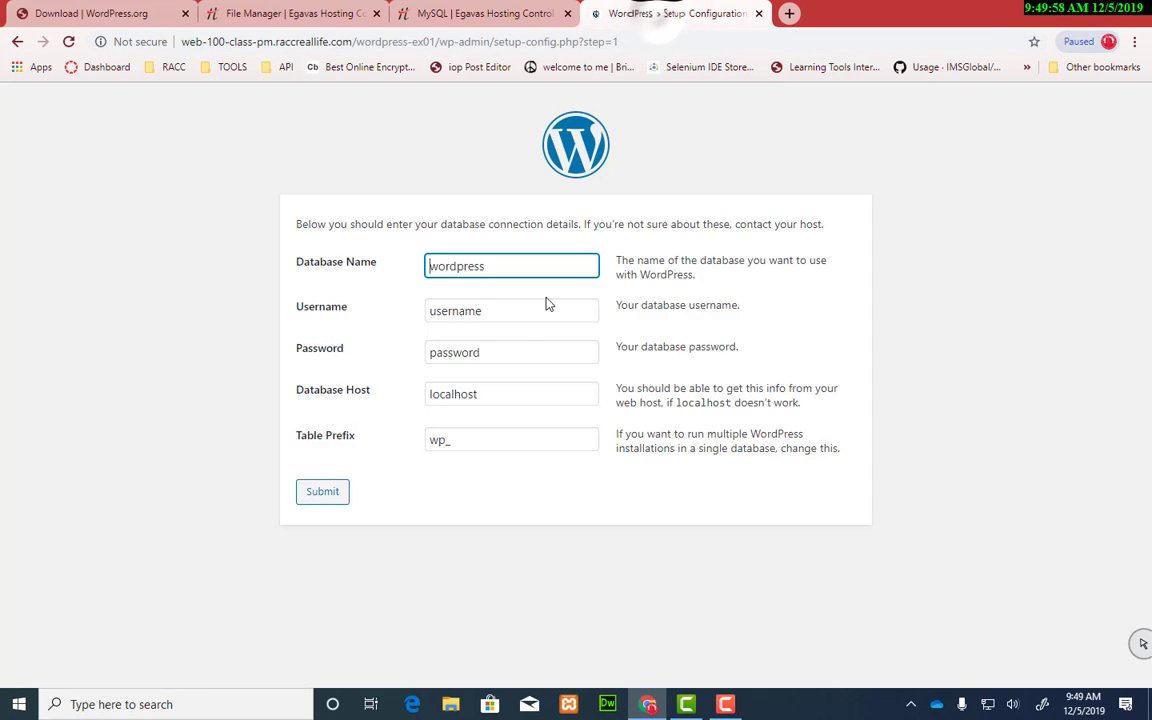
{"action": "double_click", "coordinate": [458, 265]}
{"action": "key", "text": "ctrl+v"}
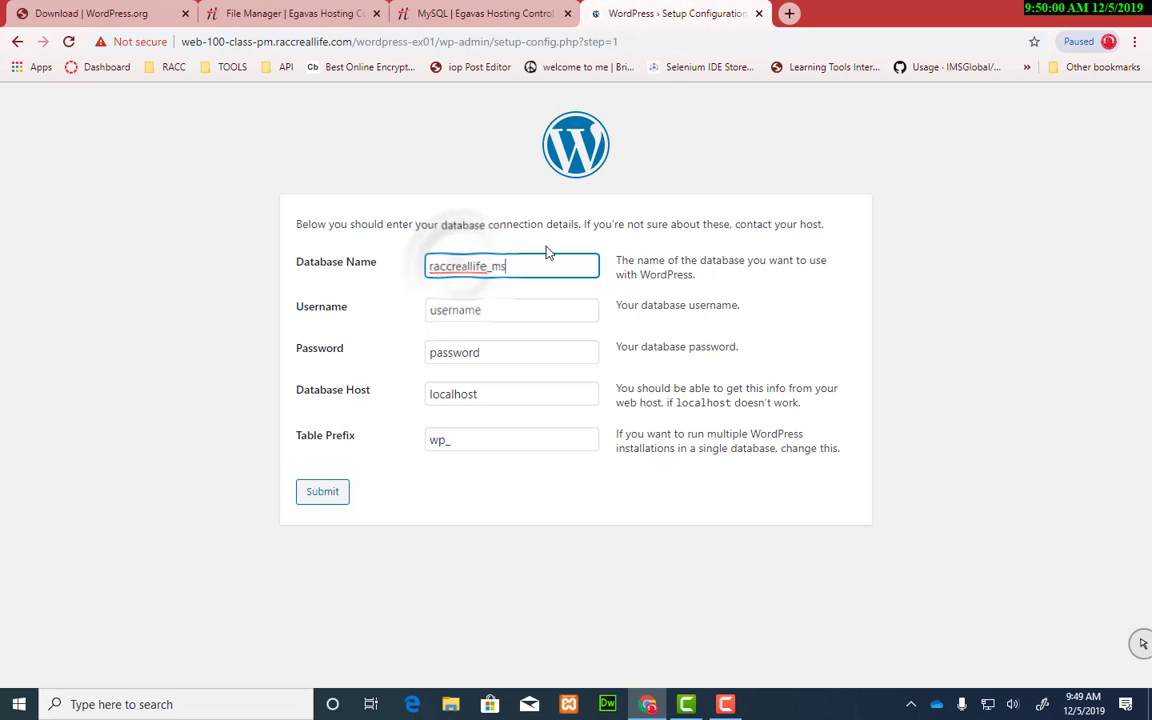
{"action": "double_click", "coordinate": [474, 313]}
{"action": "key", "text": "ctrl+v"}
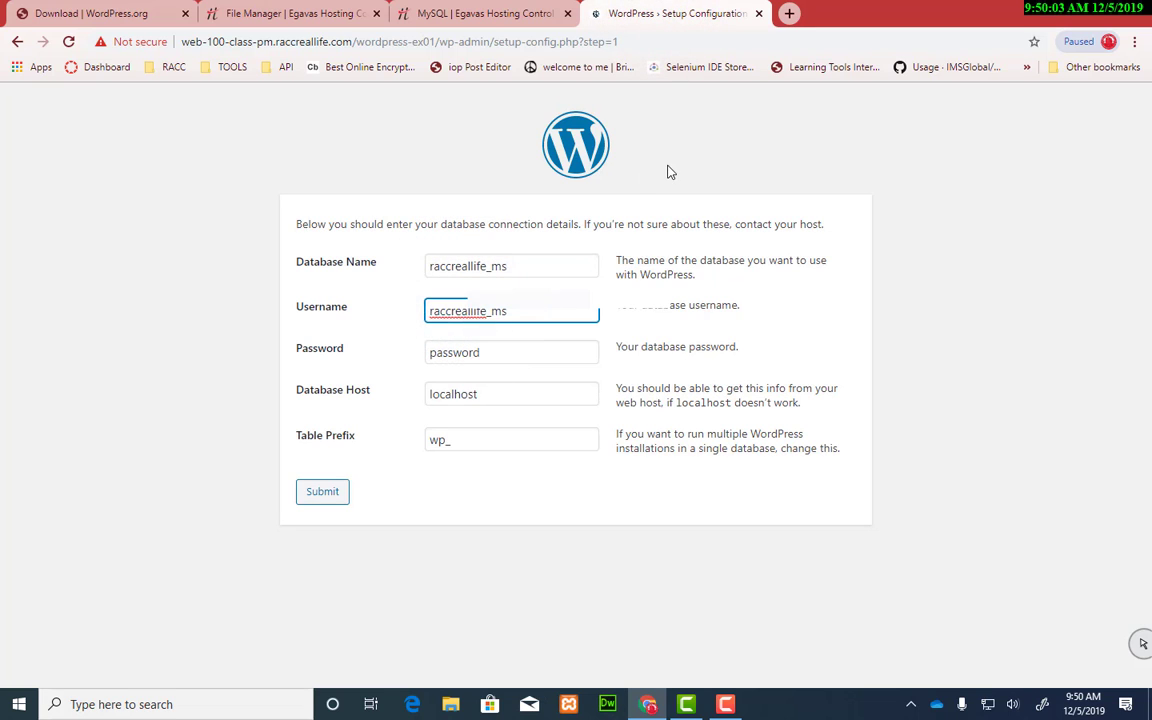
{"action": "left_click", "coordinate": [483, 13]}
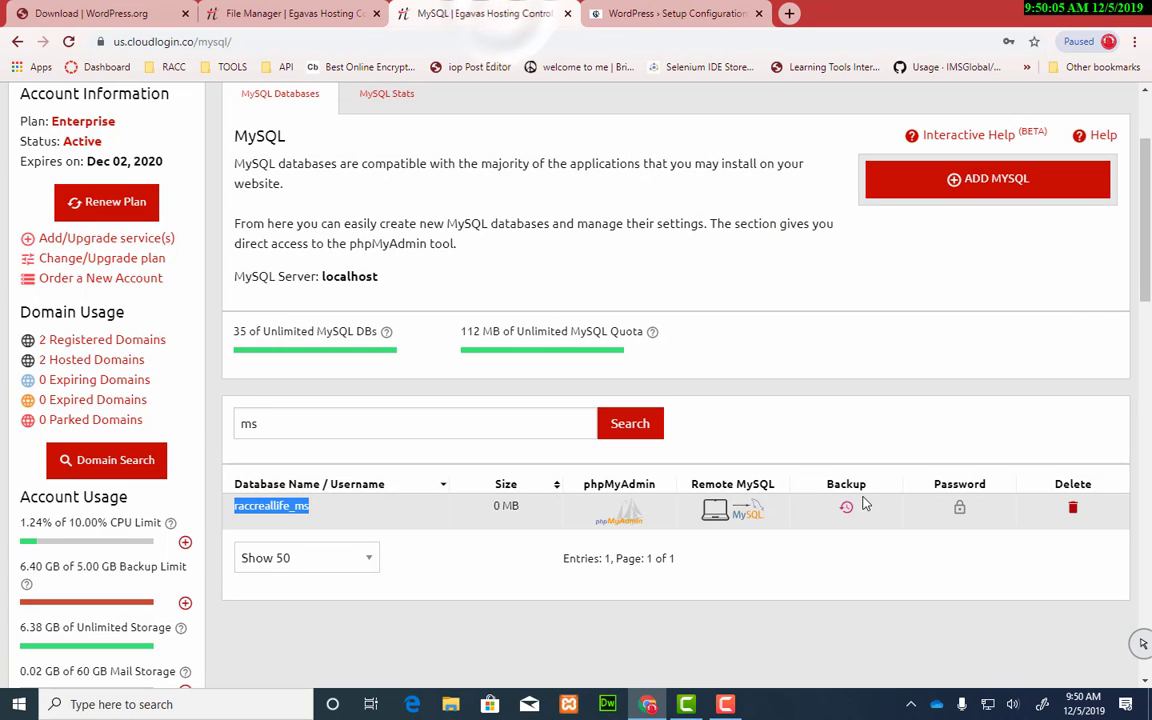
Step: Generate, copy and save a new password for the ms database
{"action": "left_click", "coordinate": [960, 508]}
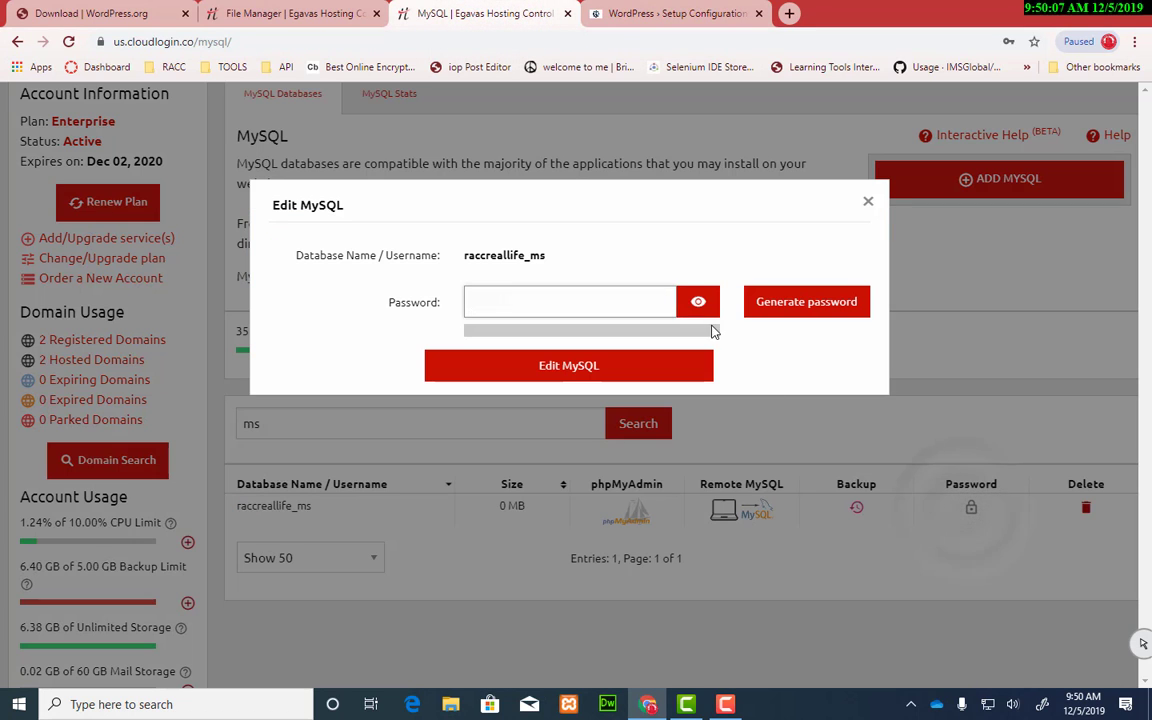
{"action": "left_click", "coordinate": [757, 302]}
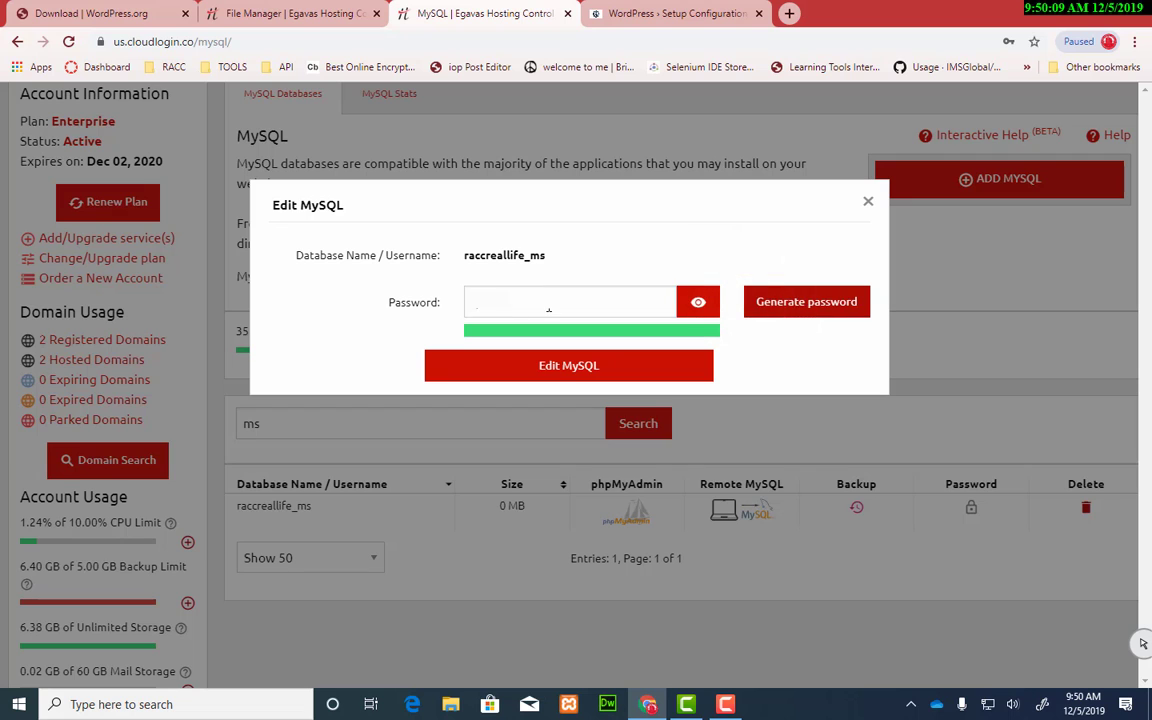
{"action": "left_click_drag", "start_coordinate": [548, 303], "coordinate": [424, 312]}
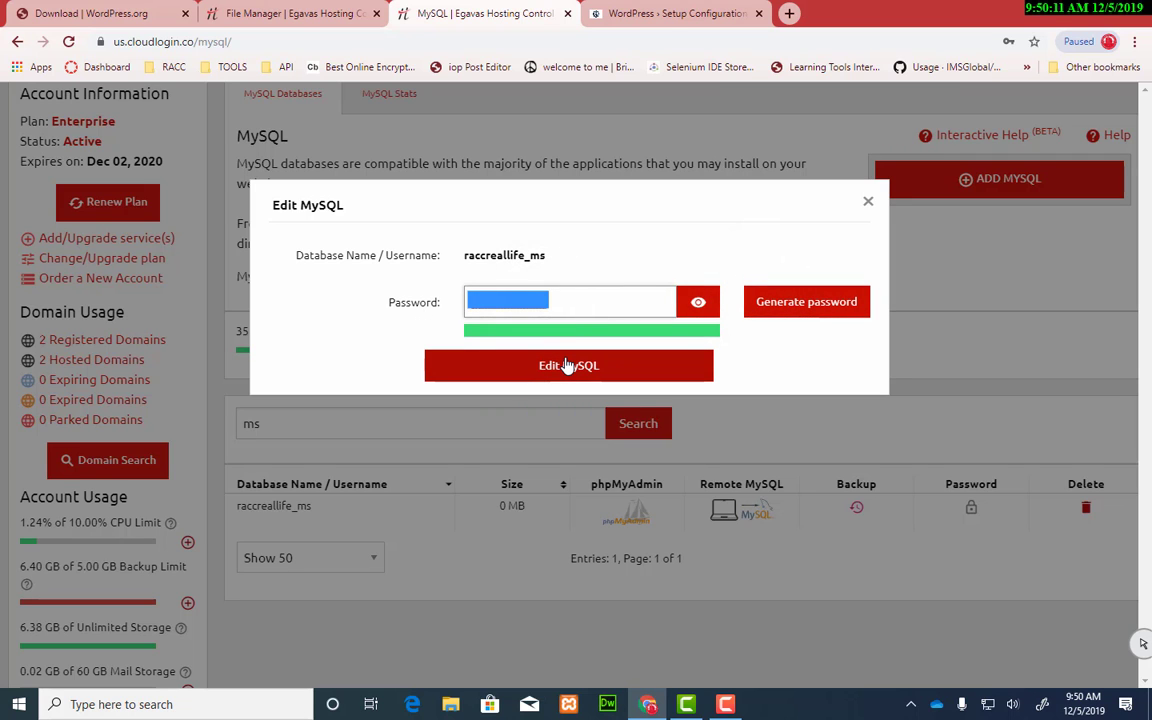
{"action": "left_click", "coordinate": [566, 365]}
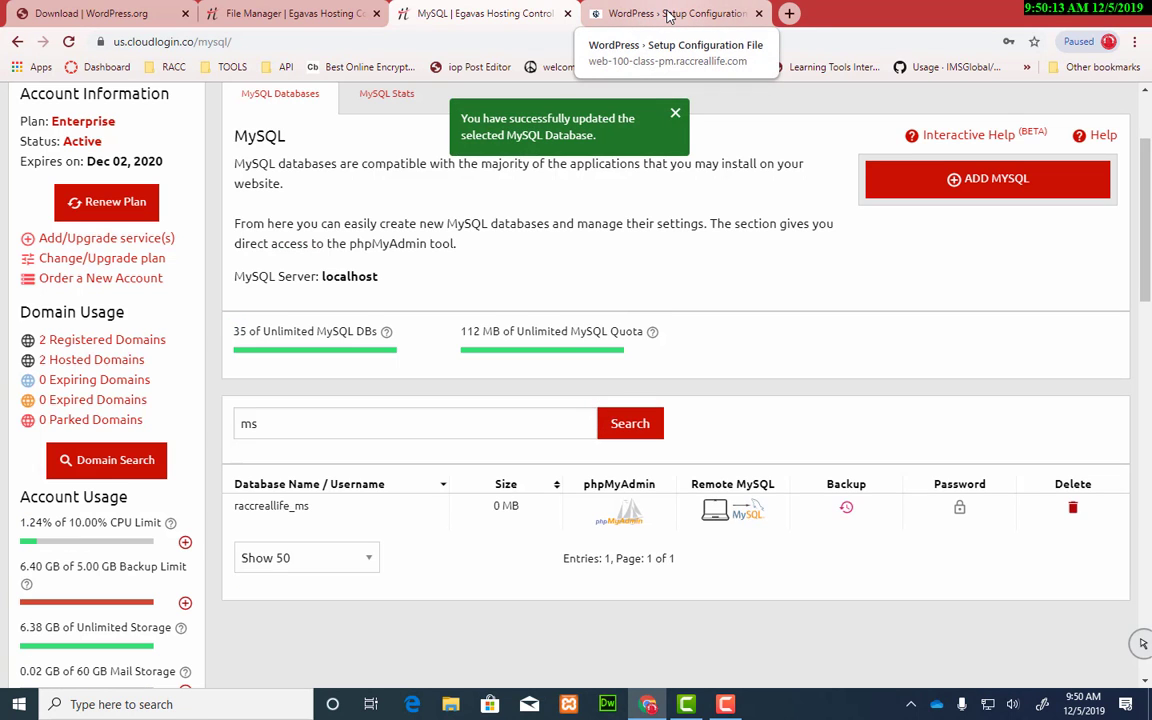
Step: Replace the WordPress Password field value with the new database password
{"action": "left_click", "coordinate": [668, 16]}
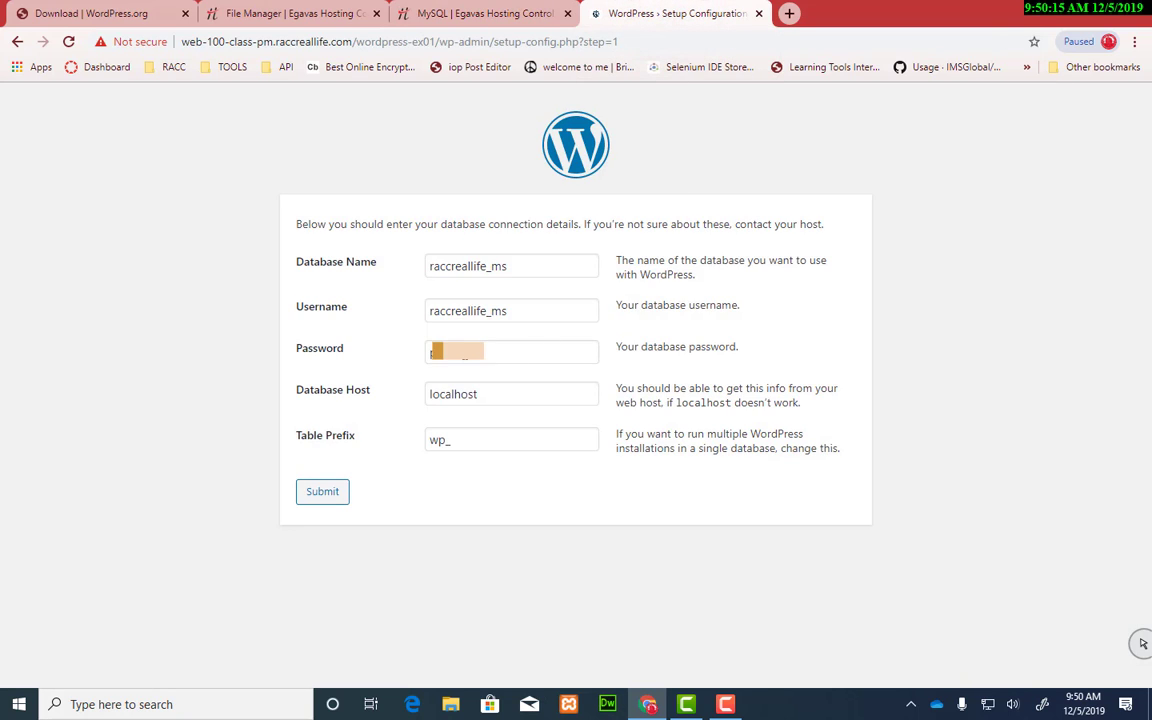
{"action": "left_click", "coordinate": [465, 351]}
{"action": "left_click_drag", "start_coordinate": [465, 351], "coordinate": [339, 370]}
{"action": "key", "text": "ctrl+v"}
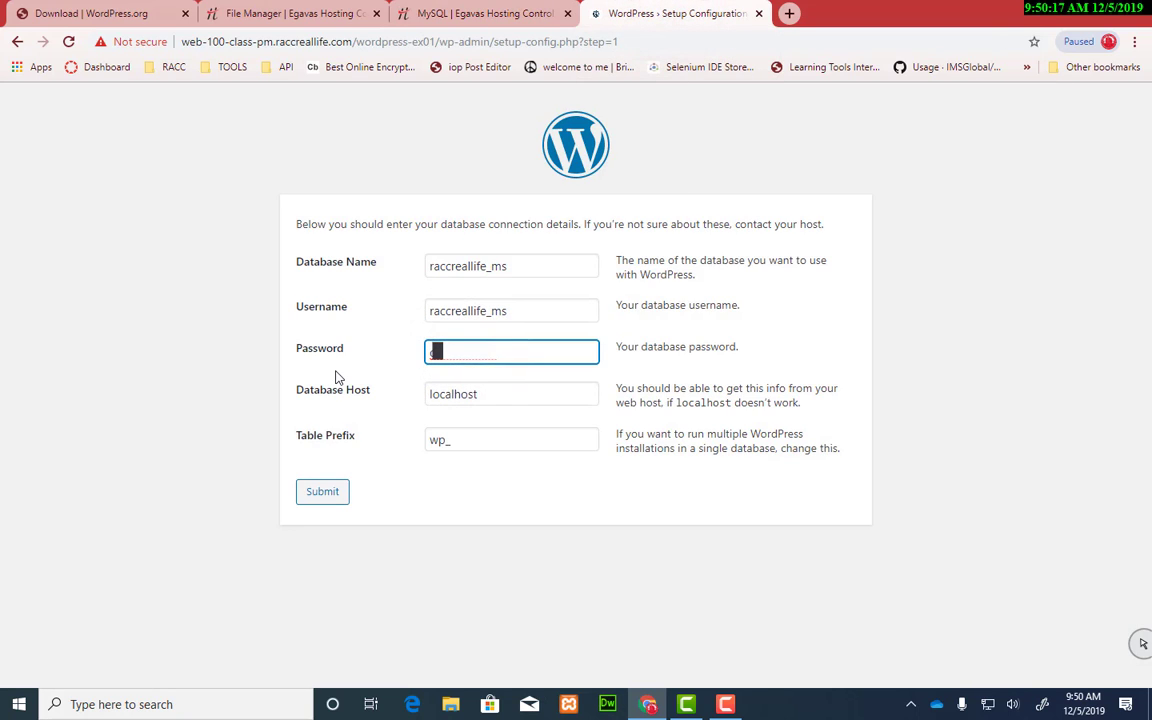
{"action": "left_click", "coordinate": [336, 372]}
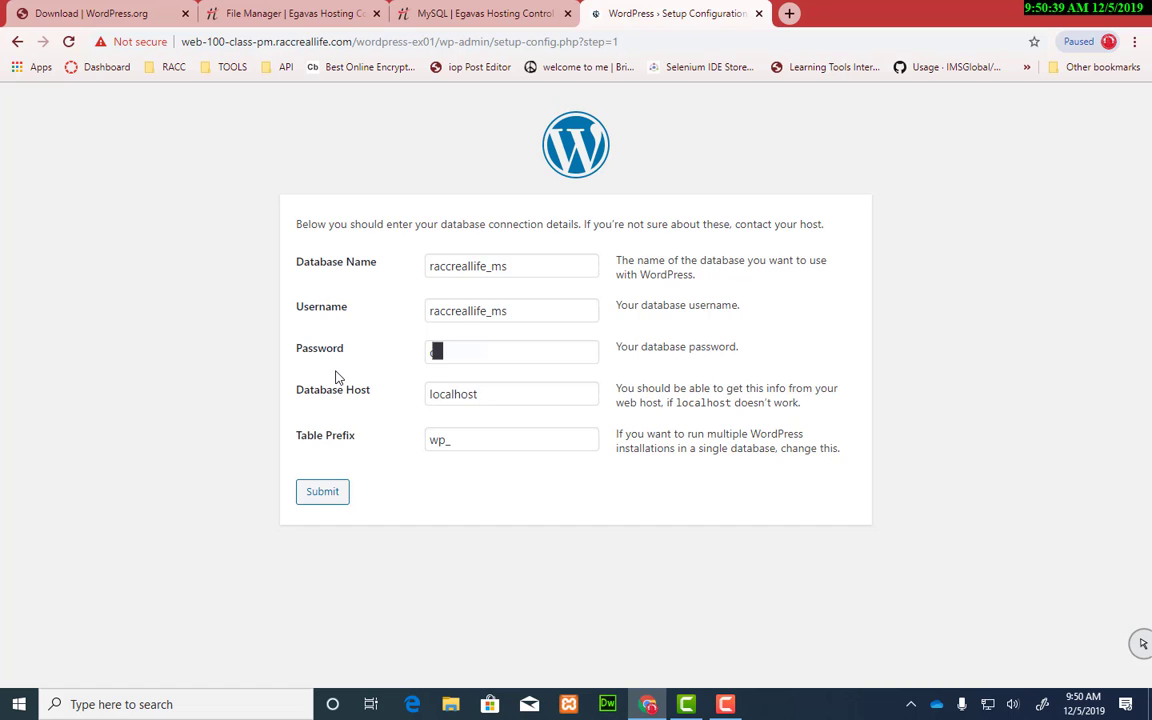
Step: Open raccreallife_ms in phpMyAdmin, confirm it has no tables, and return to the WordPress form
{"action": "left_click", "coordinate": [470, 15]}
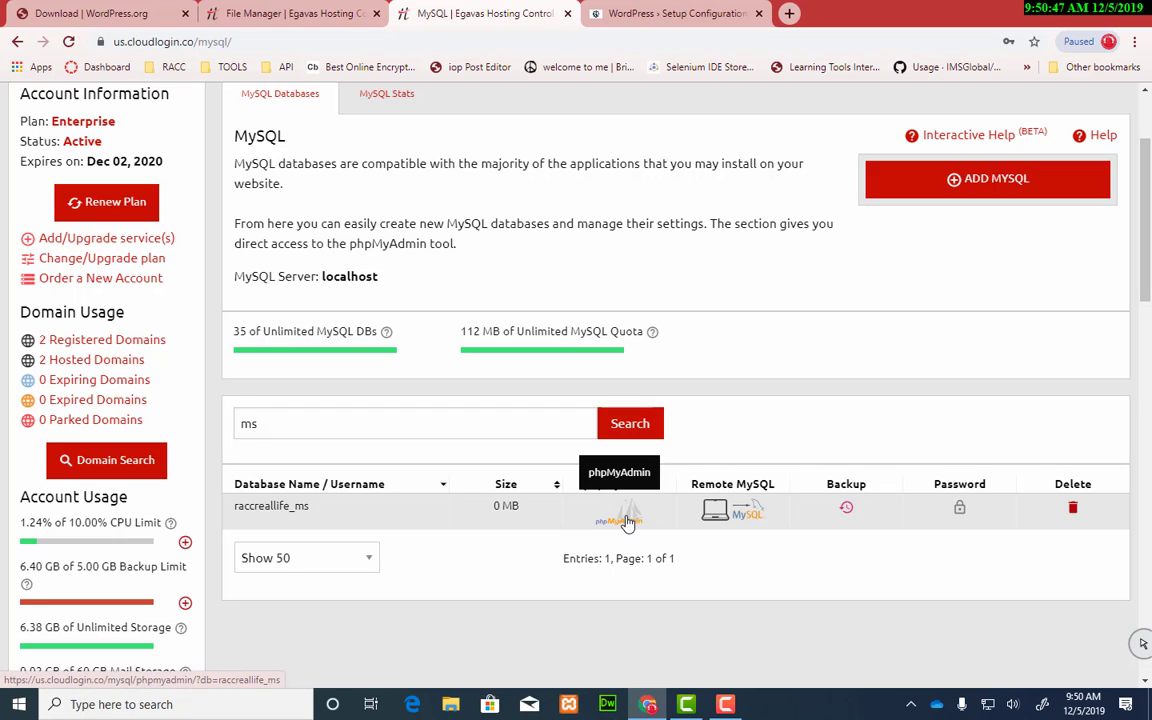
{"action": "left_click", "coordinate": [627, 522]}
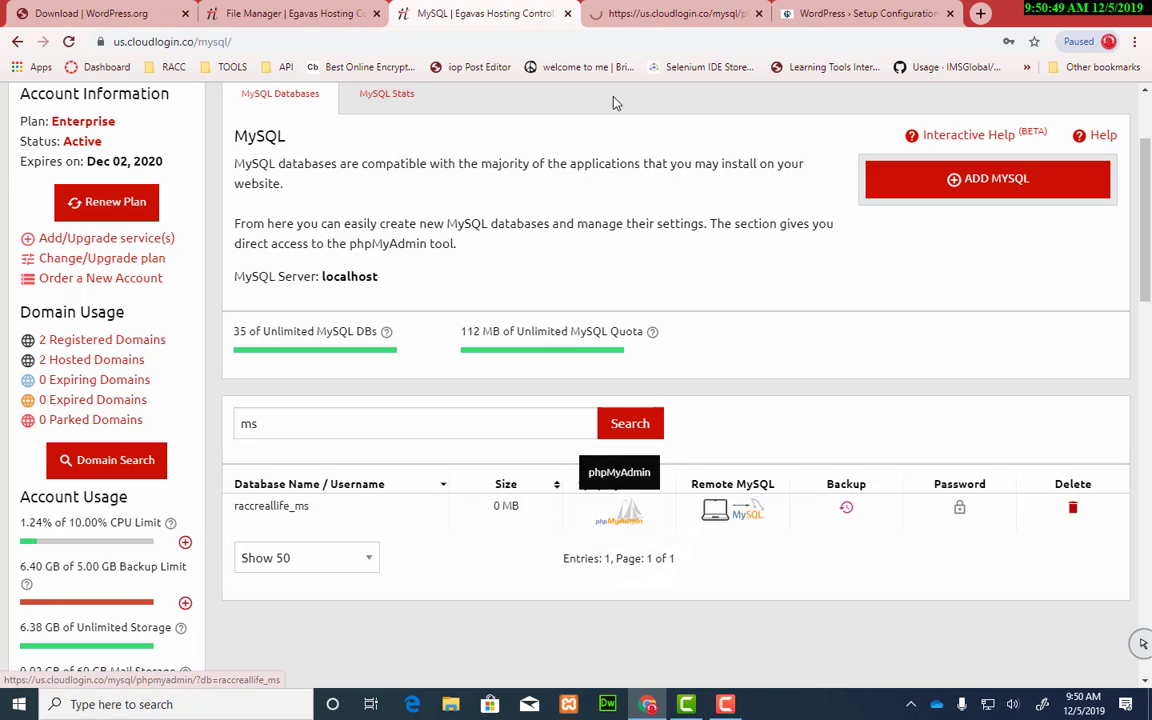
{"action": "left_click", "coordinate": [657, 15]}
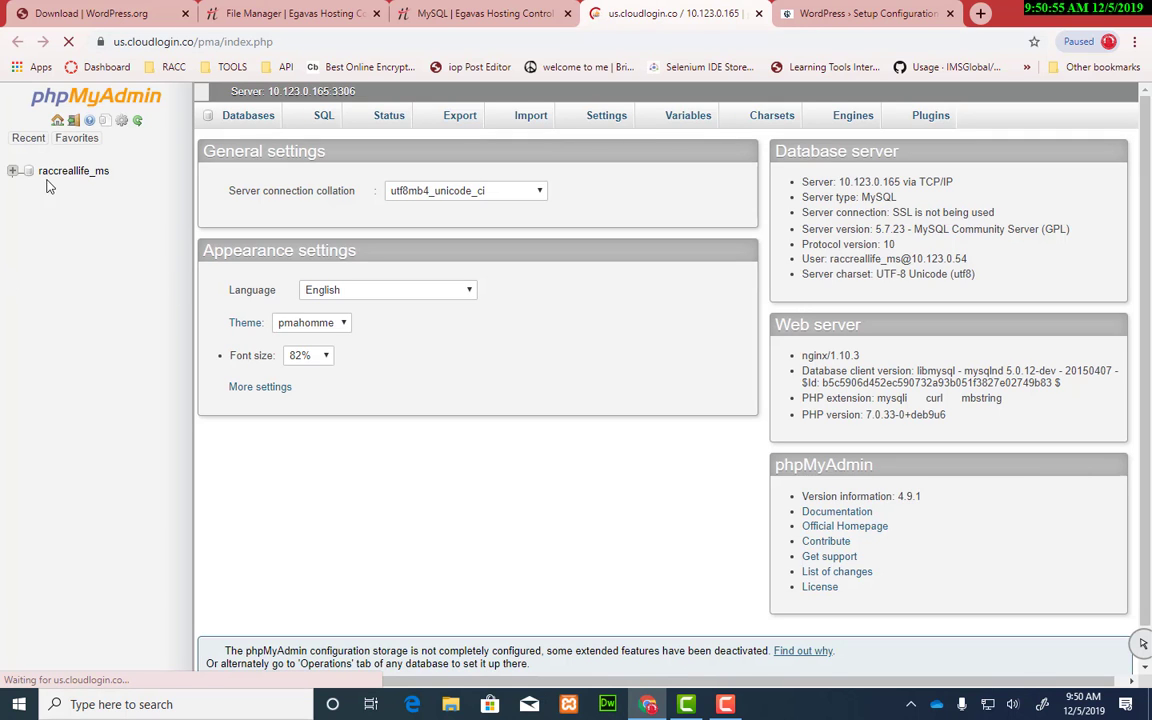
{"action": "left_click", "coordinate": [10, 173]}
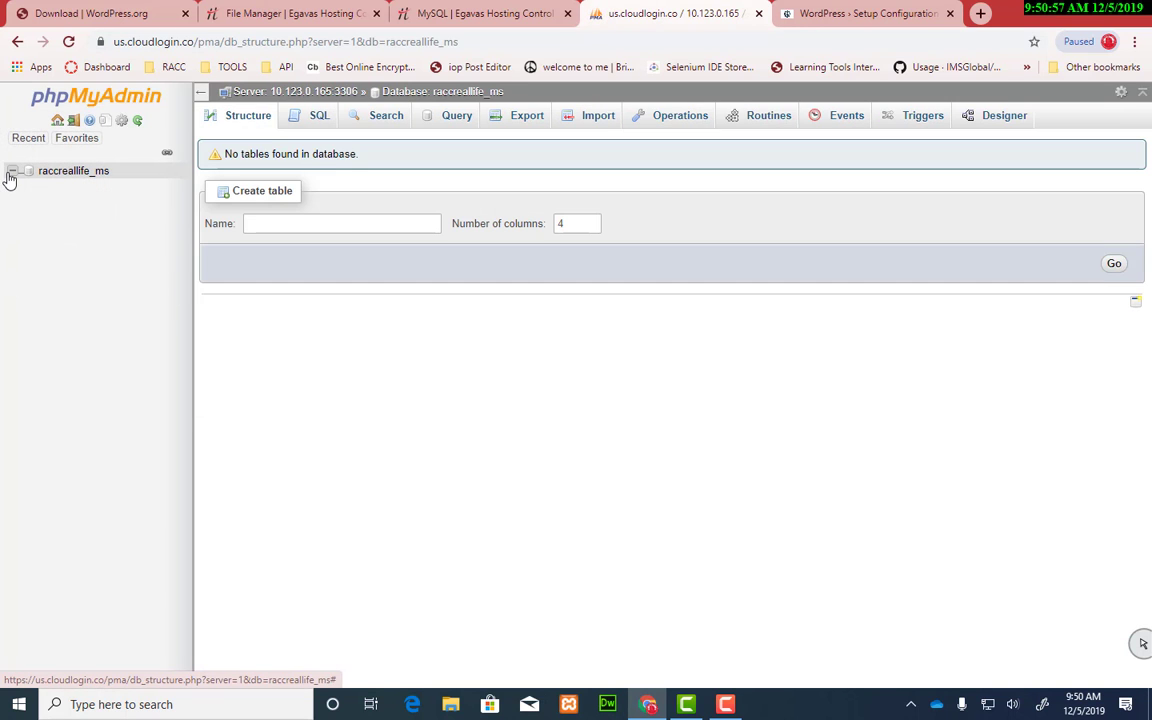
{"action": "left_click", "coordinate": [84, 175]}
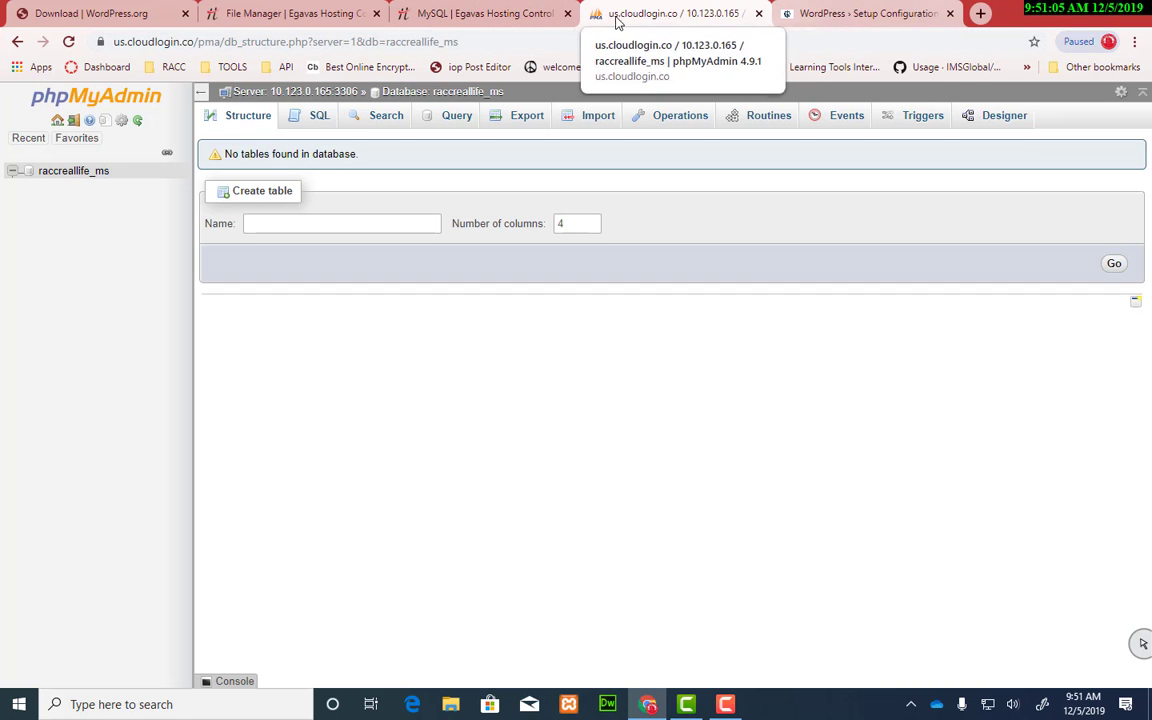
{"action": "left_click", "coordinate": [528, 25]}
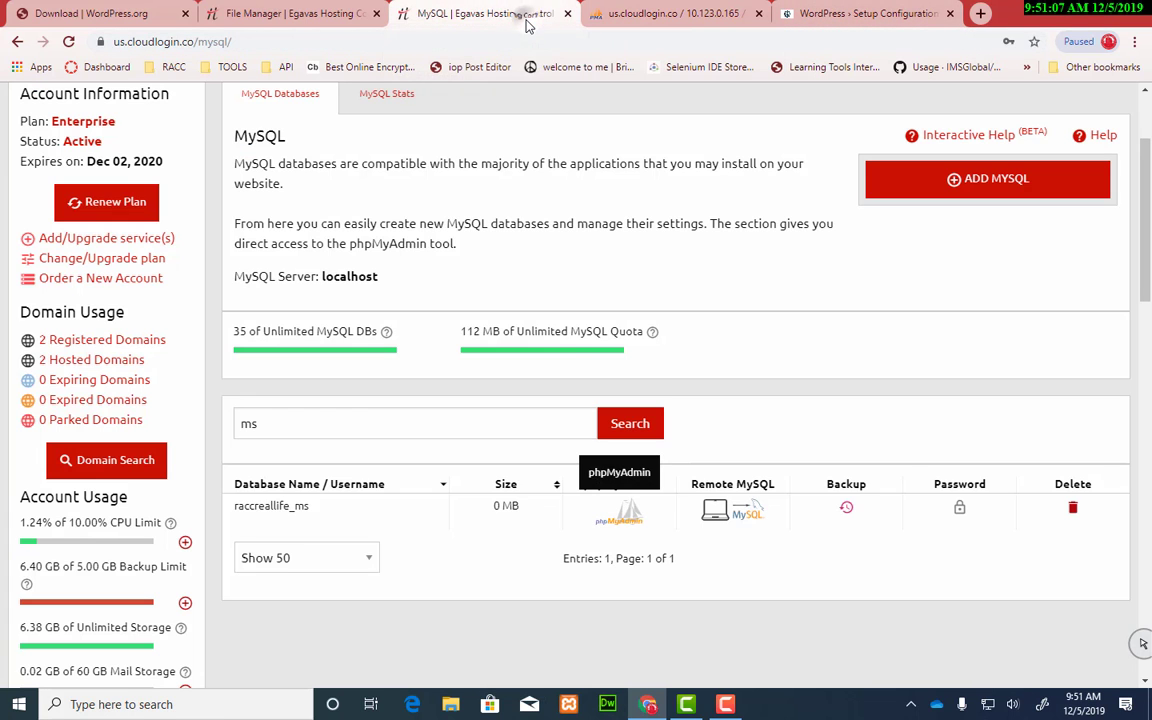
{"action": "left_click", "coordinate": [860, 13]}
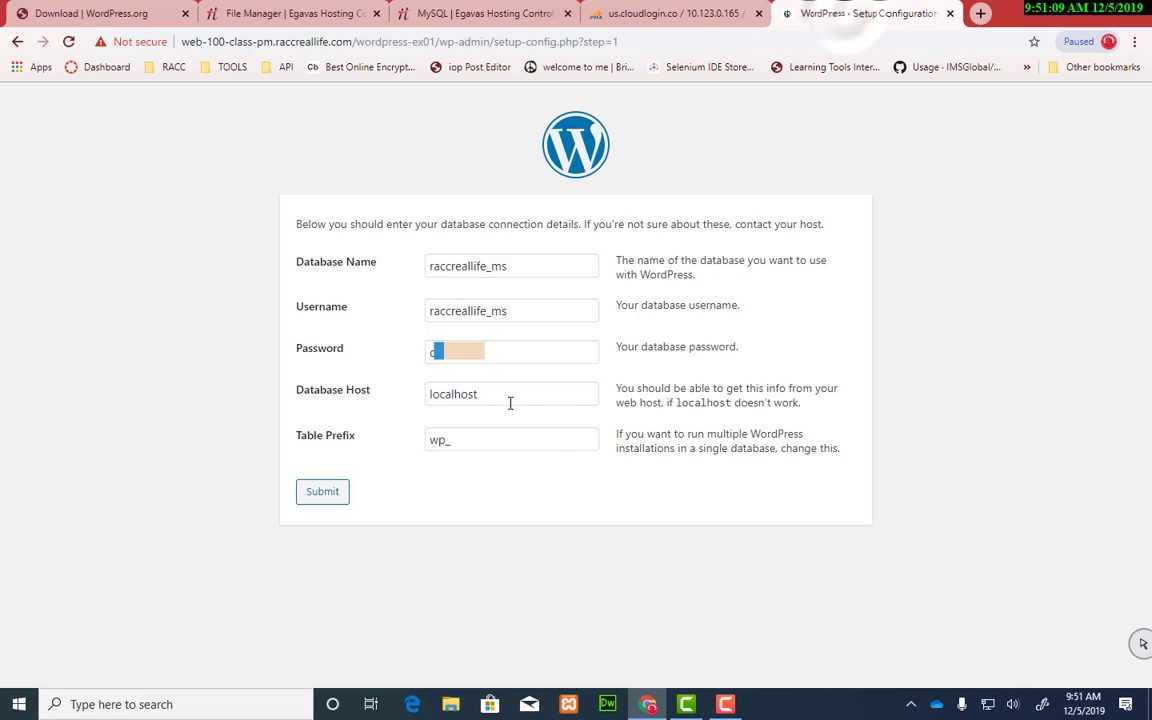
Step: Copy 'ex01' from the site address and replace 'wp' in Table Prefix so it reads ex01_
{"action": "left_click", "coordinate": [442, 448]}
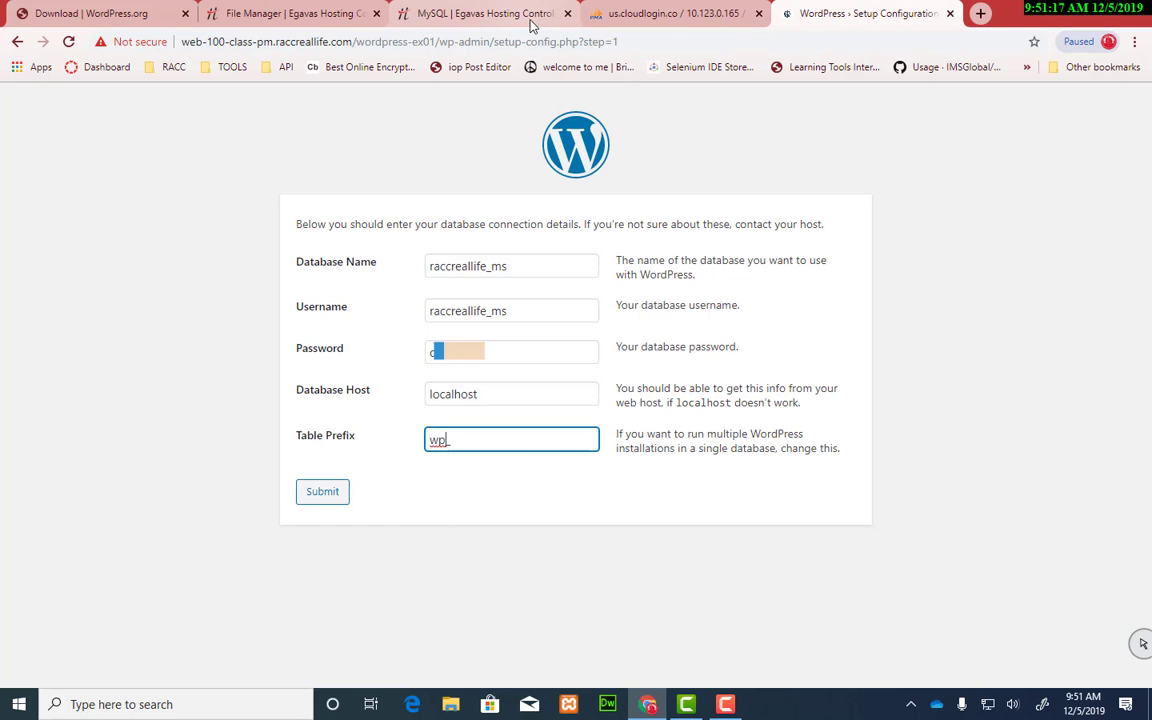
{"action": "left_click", "coordinate": [478, 13]}
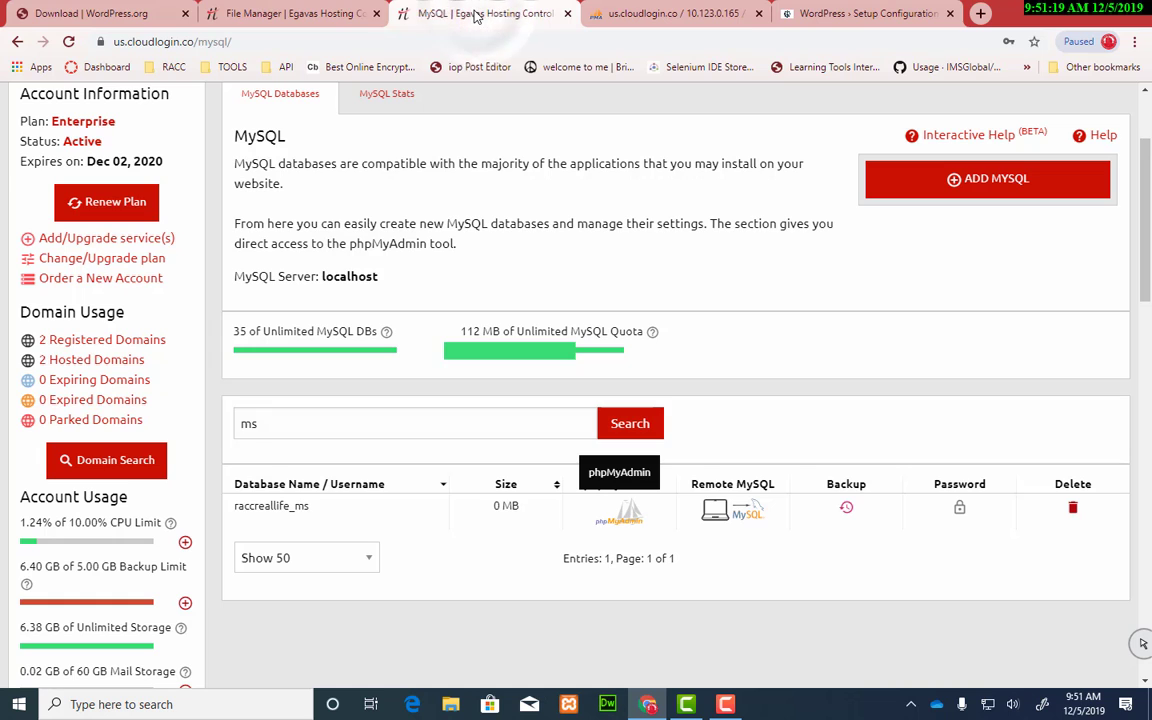
{"action": "left_click", "coordinate": [860, 13]}
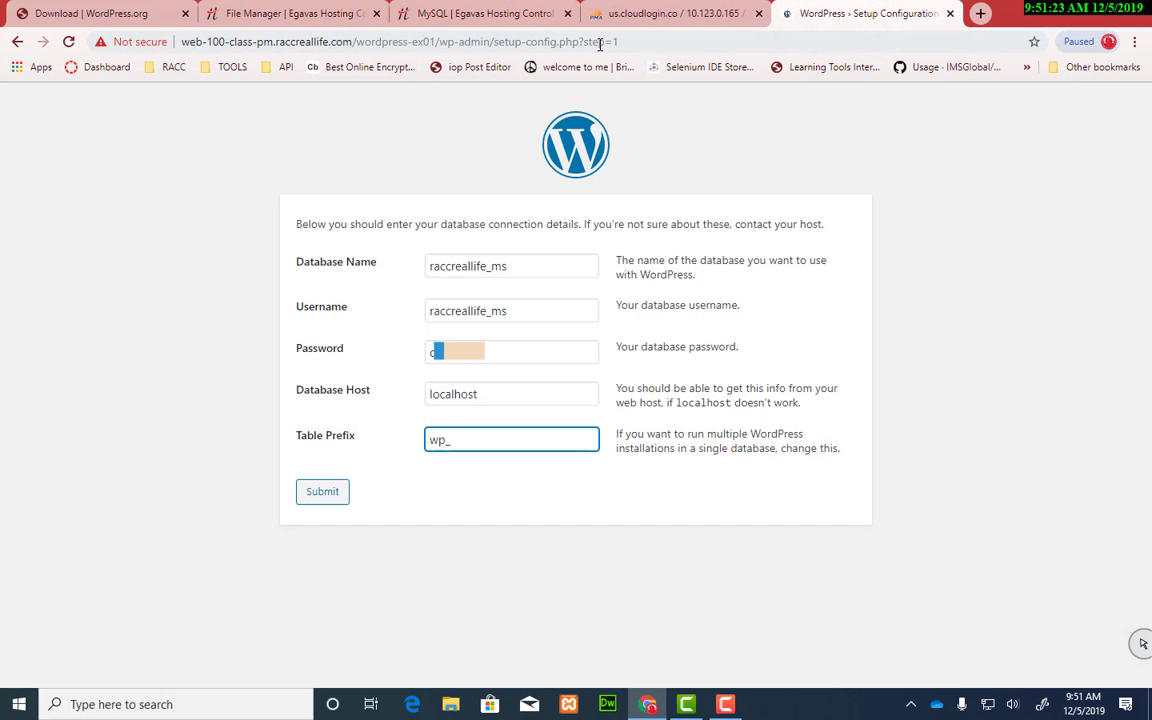
{"action": "left_click_drag", "start_coordinate": [412, 45], "coordinate": [437, 45]}
{"action": "key", "text": "ctrl+c"}
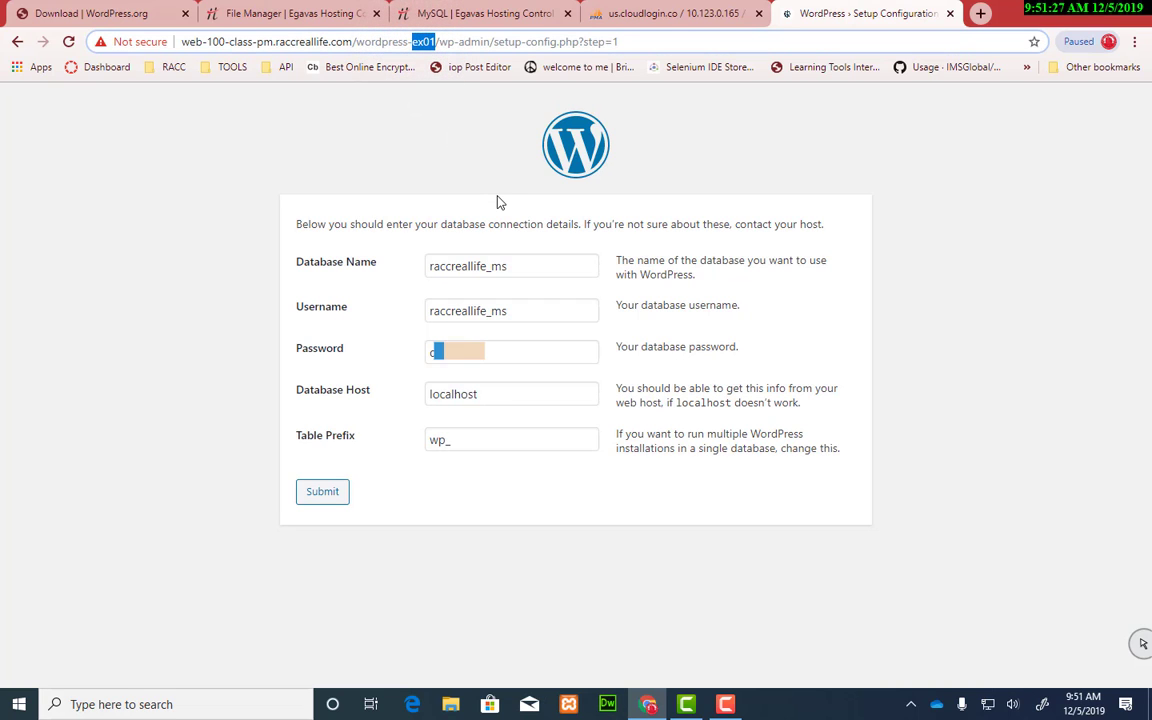
{"action": "left_click", "coordinate": [663, 12]}
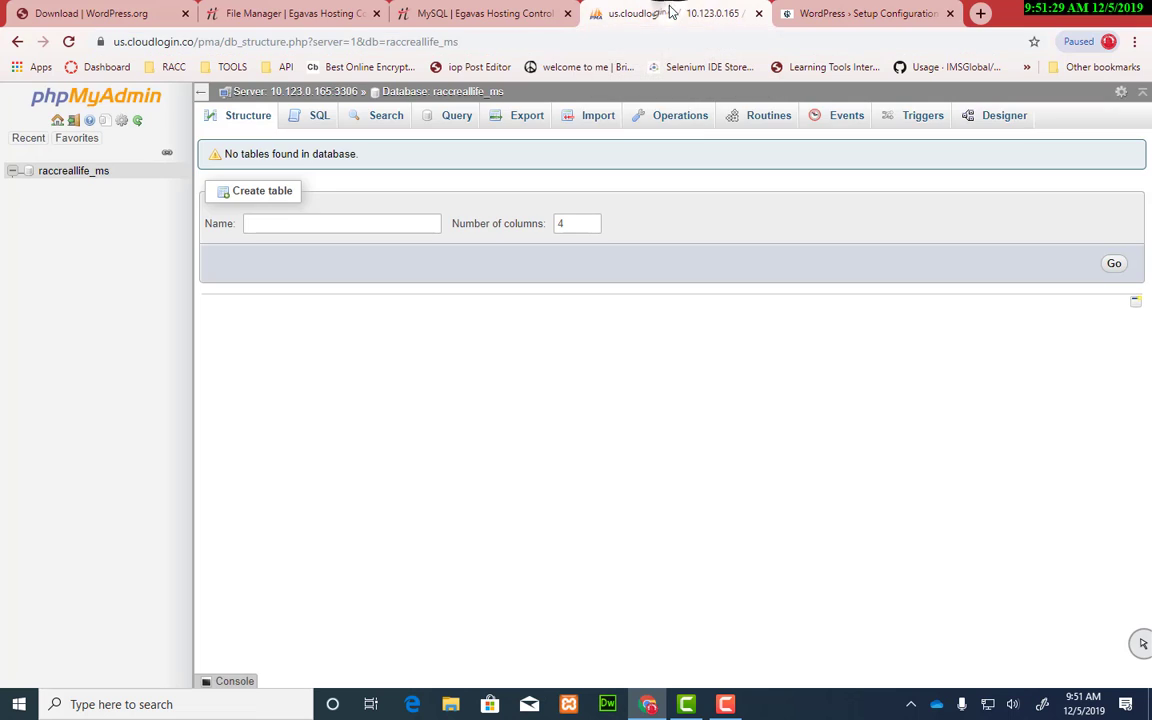
{"action": "left_click", "coordinate": [820, 13]}
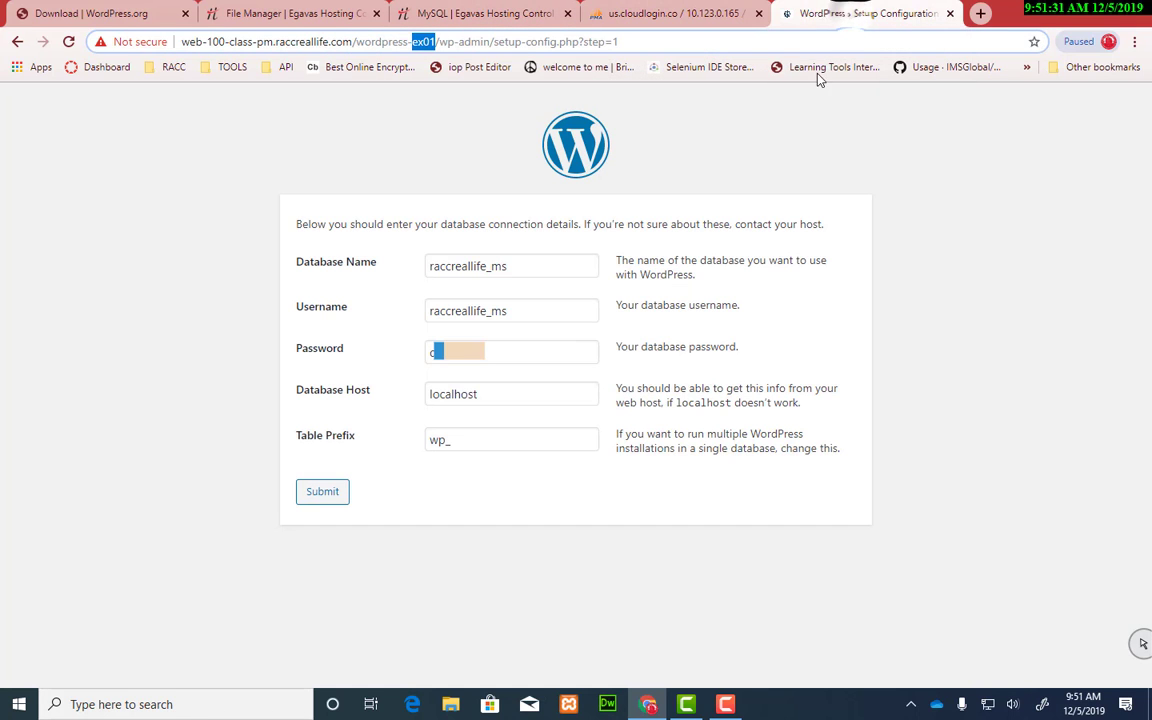
{"action": "left_click_drag", "start_coordinate": [445, 442], "coordinate": [407, 455]}
{"action": "key", "text": "ctrl+v"}
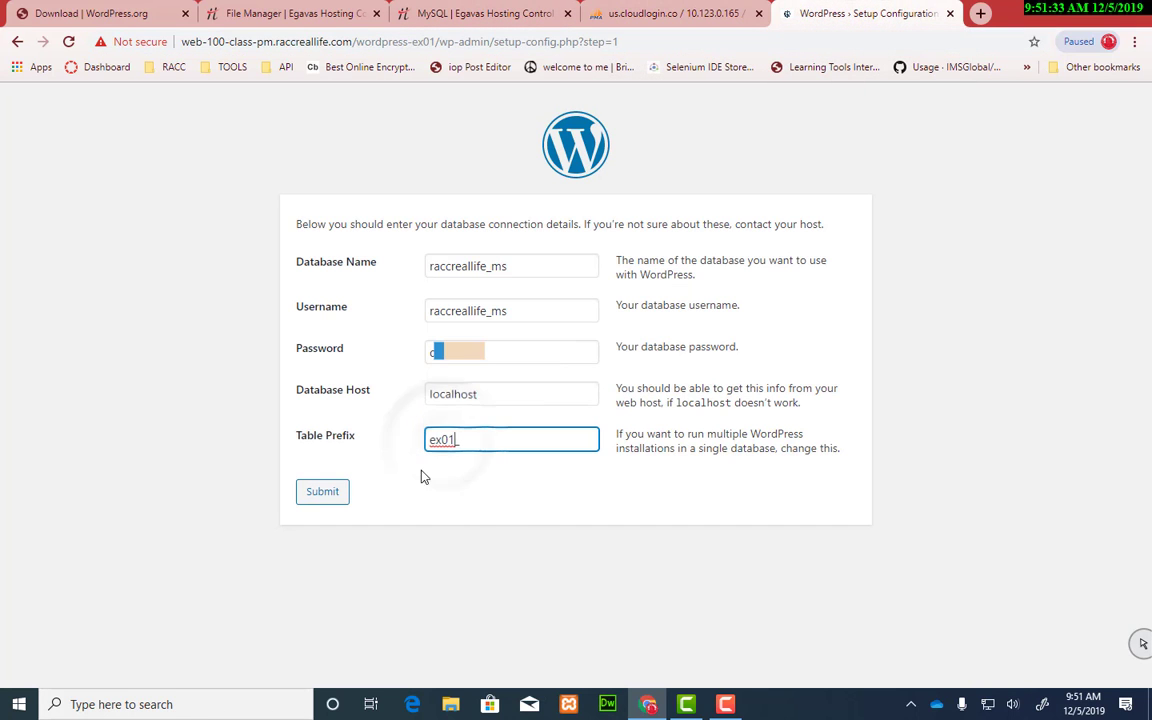
{"action": "left_click", "coordinate": [645, 513]}
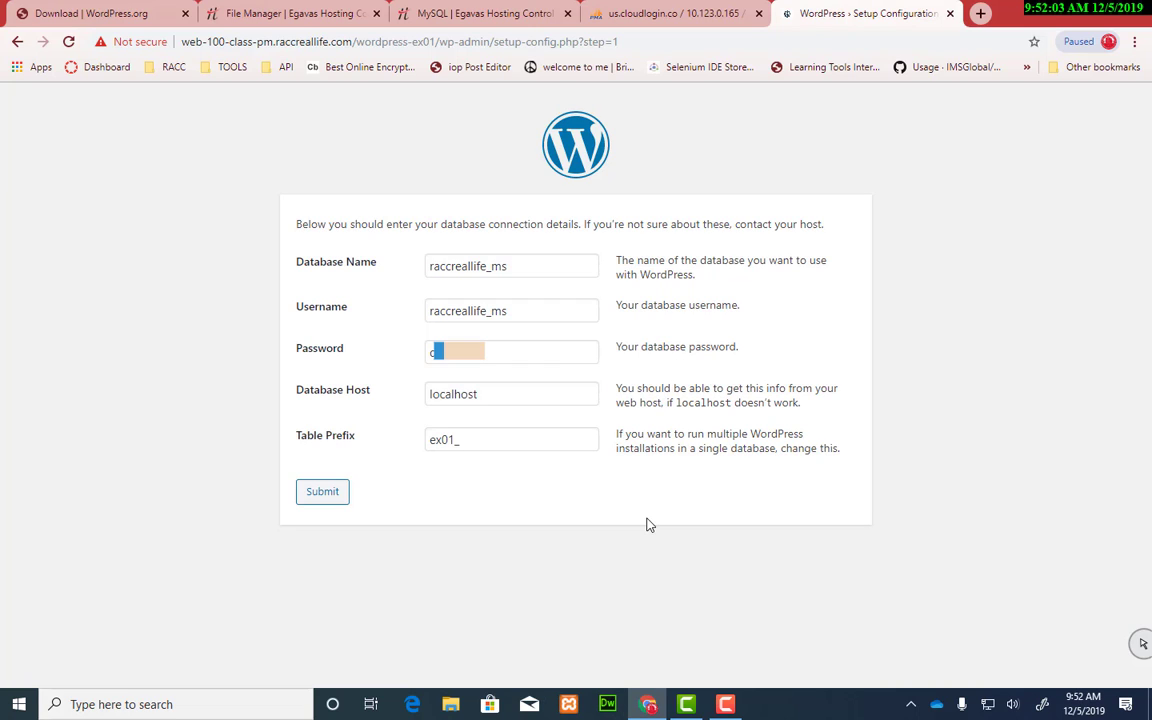
Step: Submit the connection, run the installation, and enter site title ex01, admin username and confirmed weak password
{"action": "left_click", "coordinate": [326, 496]}
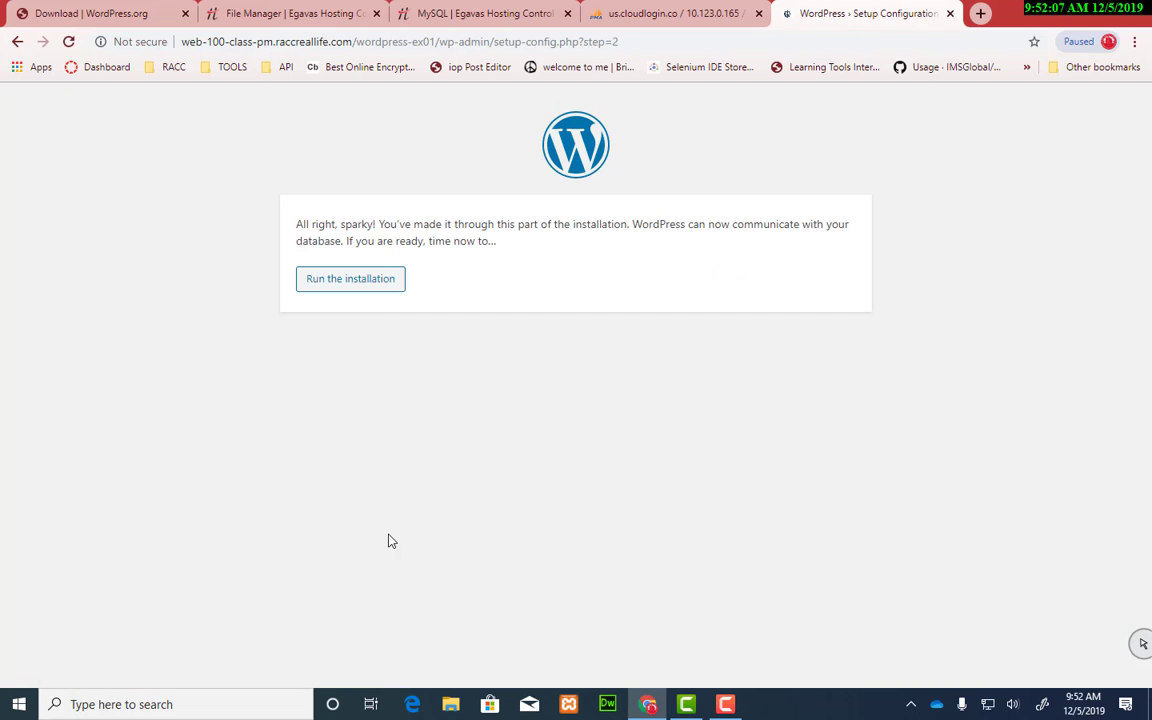
{"action": "left_click", "coordinate": [334, 280]}
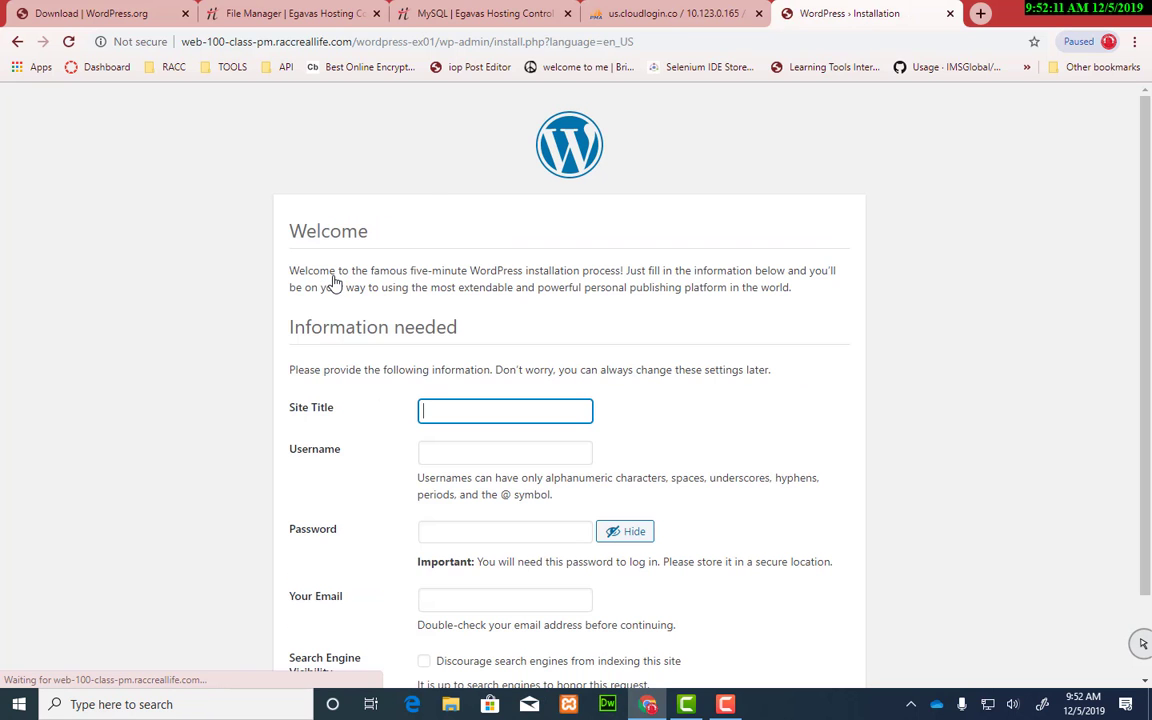
{"action": "scroll", "coordinate": [361, 366], "scroll_direction": "down", "scroll_amount": 2}
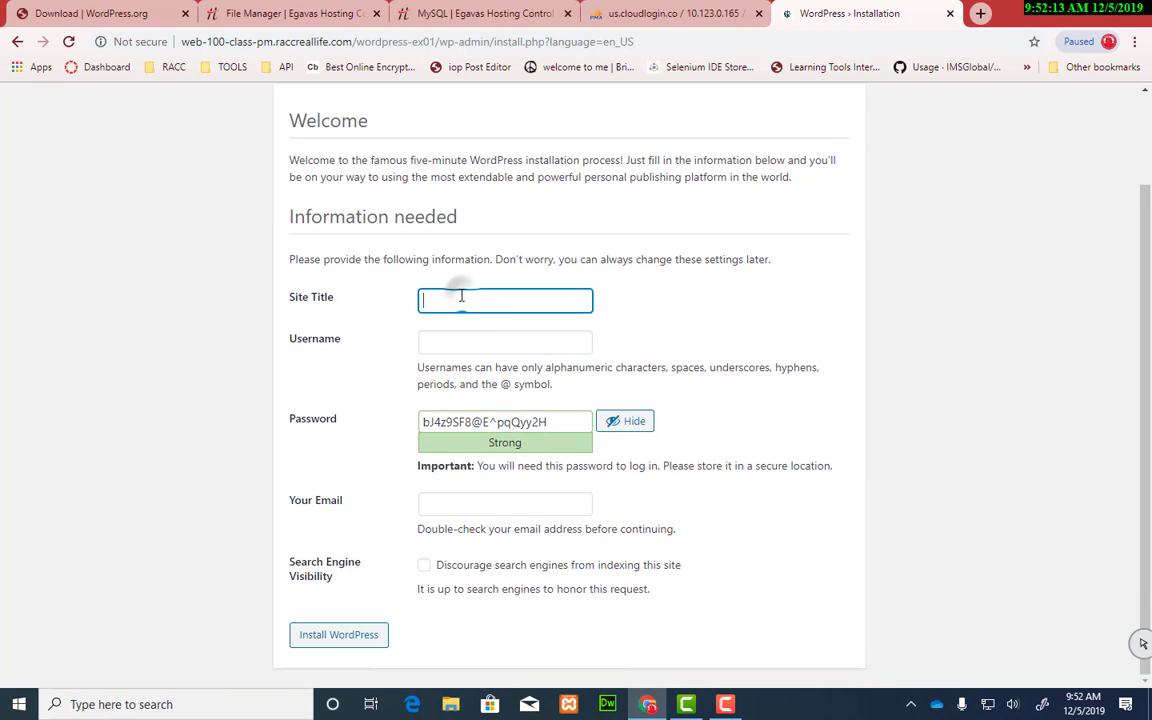
{"action": "type", "text": "ex01"}
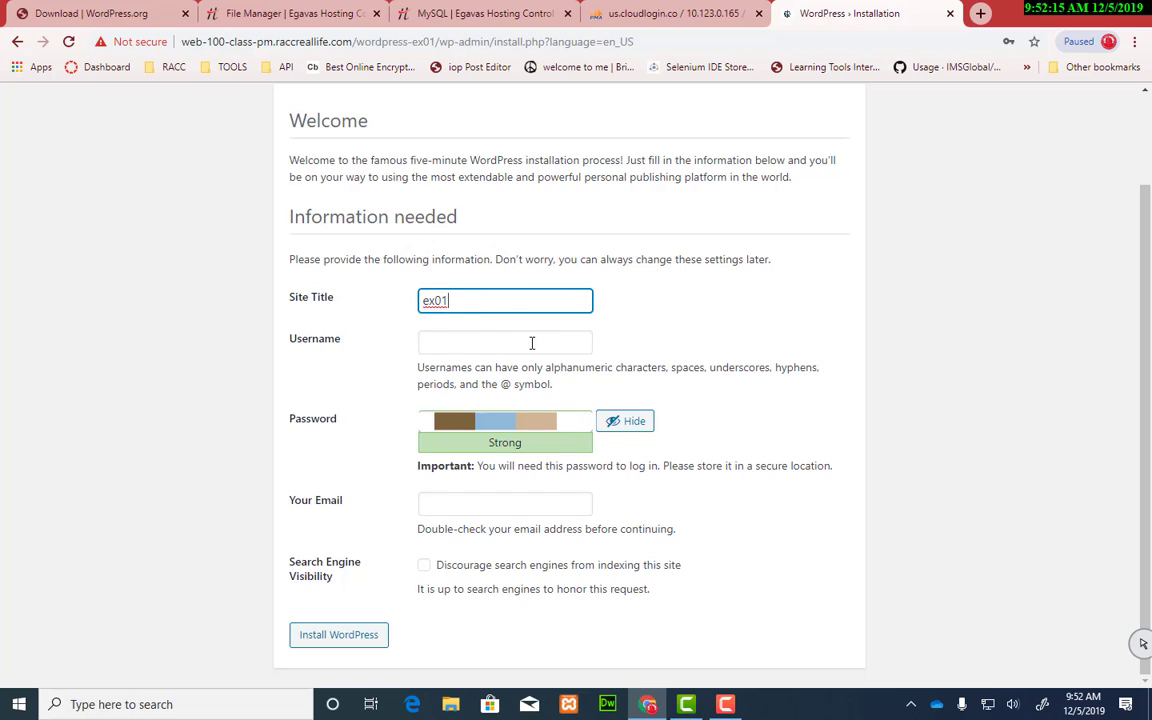
{"action": "left_click", "coordinate": [529, 345]}
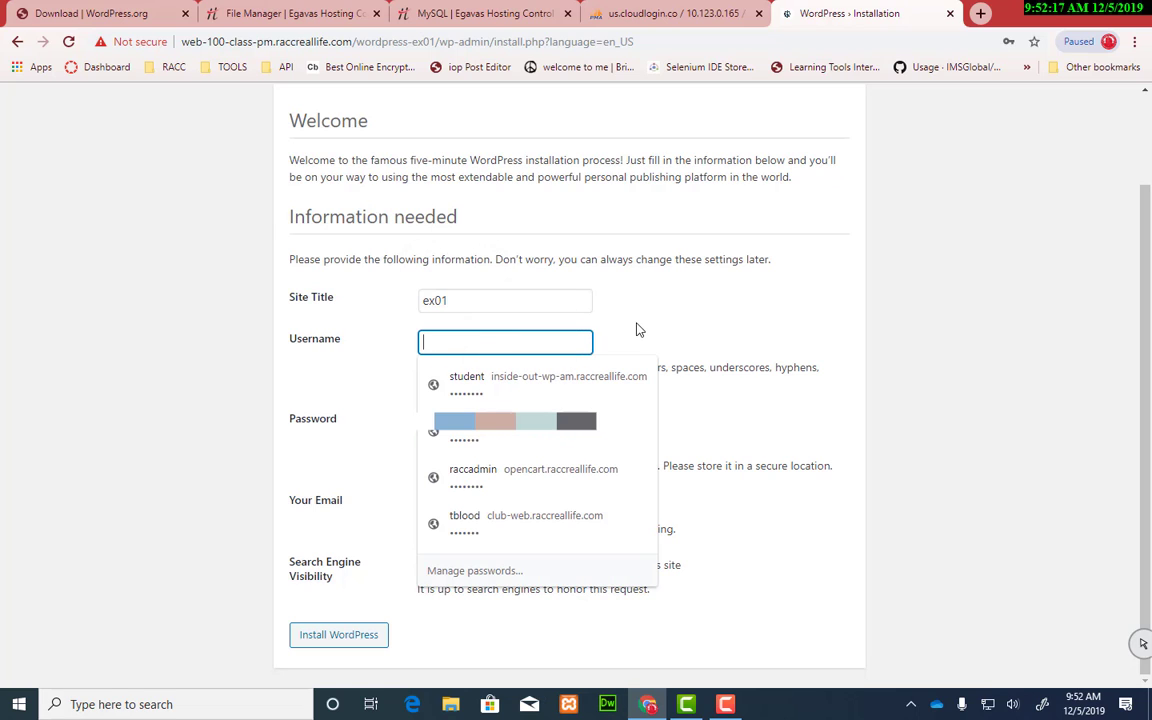
{"action": "type", "text": "student"}
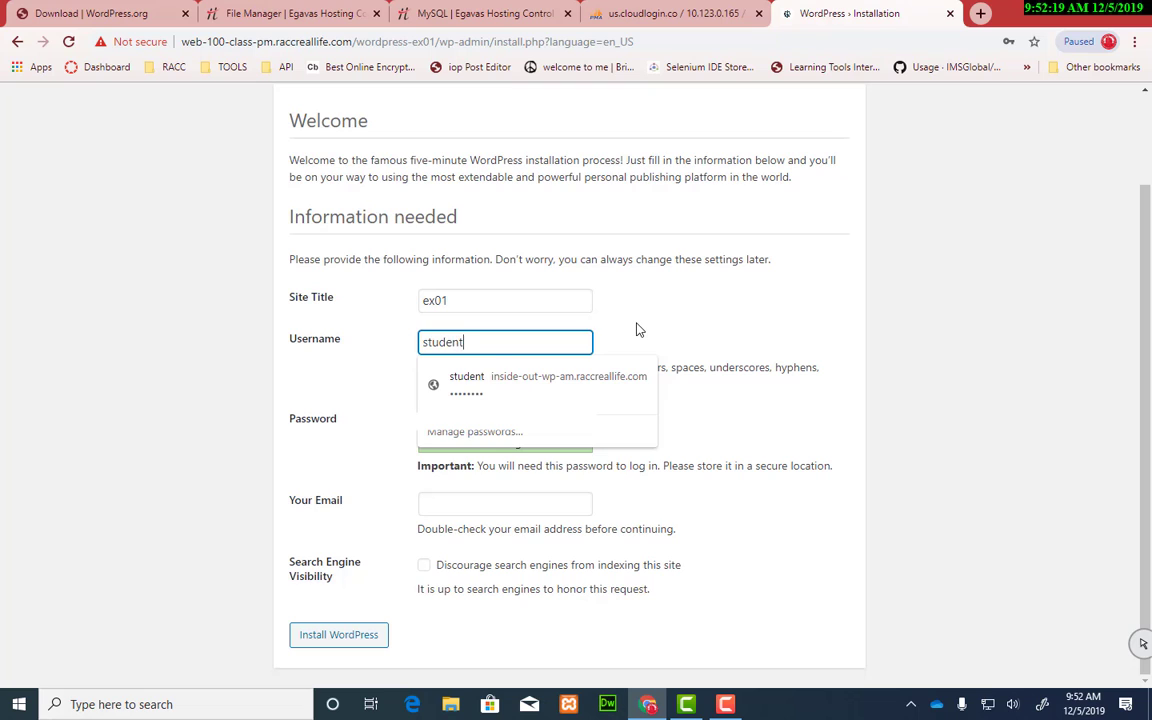
{"action": "key", "text": "Tab"}
{"action": "key", "text": "BackSpace"}
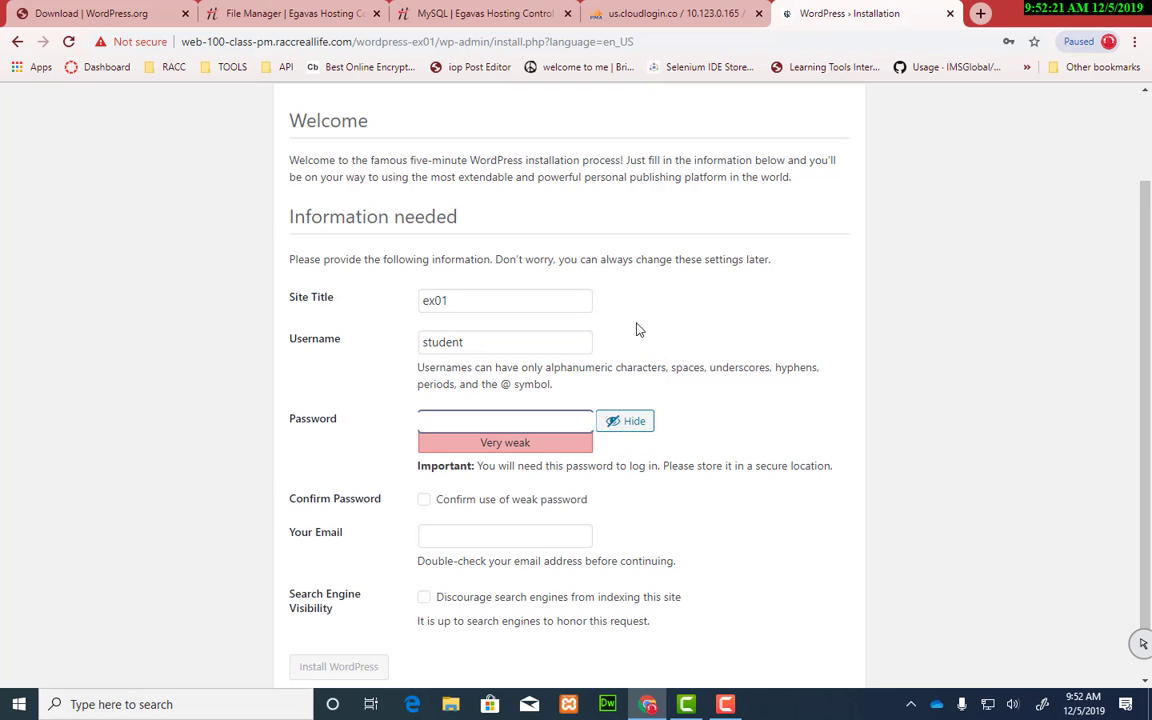
{"action": "type", "text": "***"}
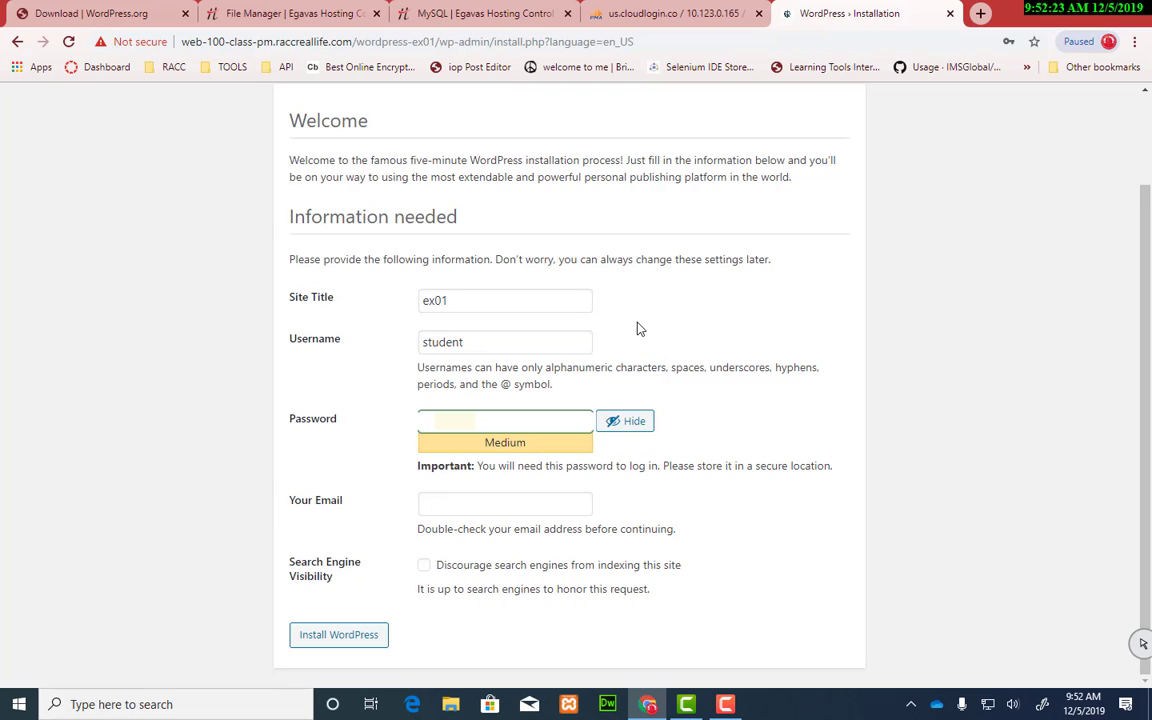
{"action": "key", "text": "BackSpace"}
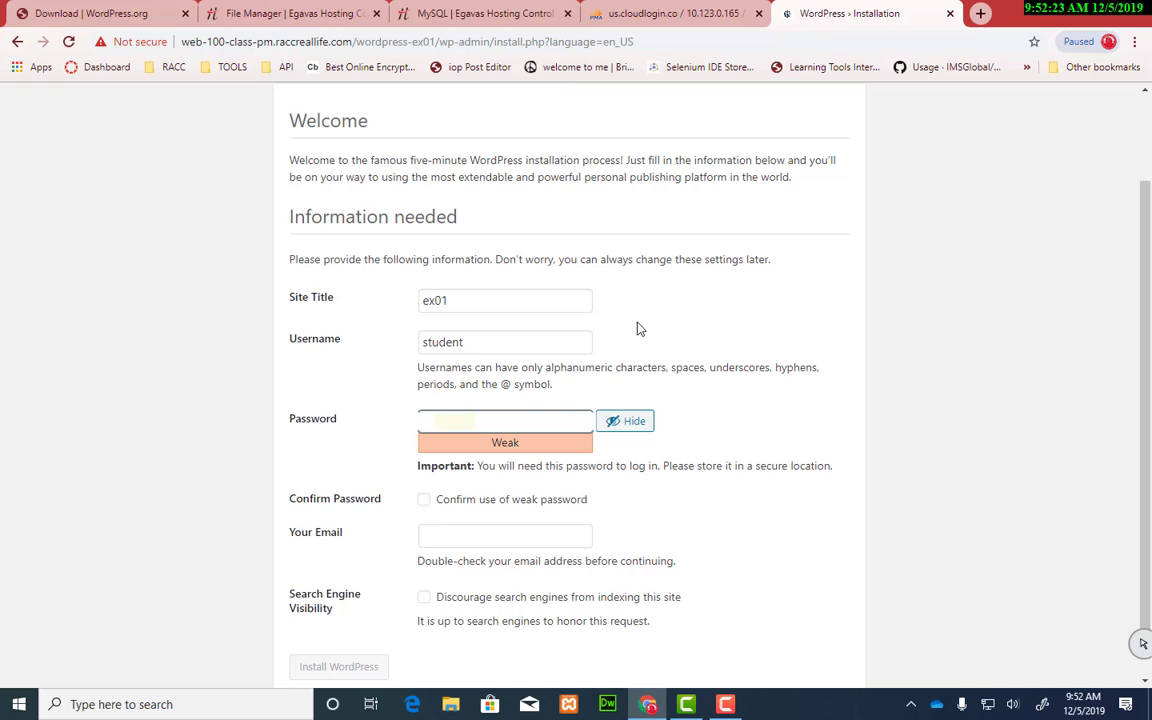
{"action": "left_click", "coordinate": [336, 432]}
{"action": "left_click", "coordinate": [452, 501]}
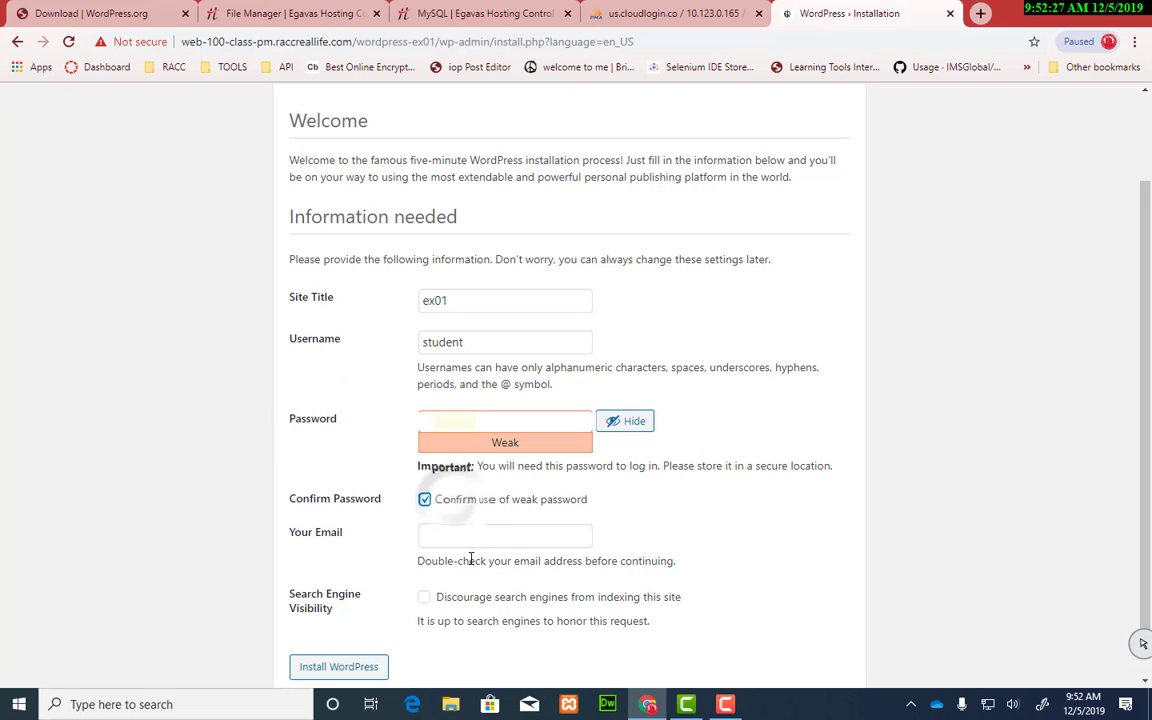
Step: Fill in the admin email from a saved address, discourage search engines, and install WordPress
{"action": "left_click", "coordinate": [558, 537]}
{"action": "left_click", "coordinate": [716, 497]}
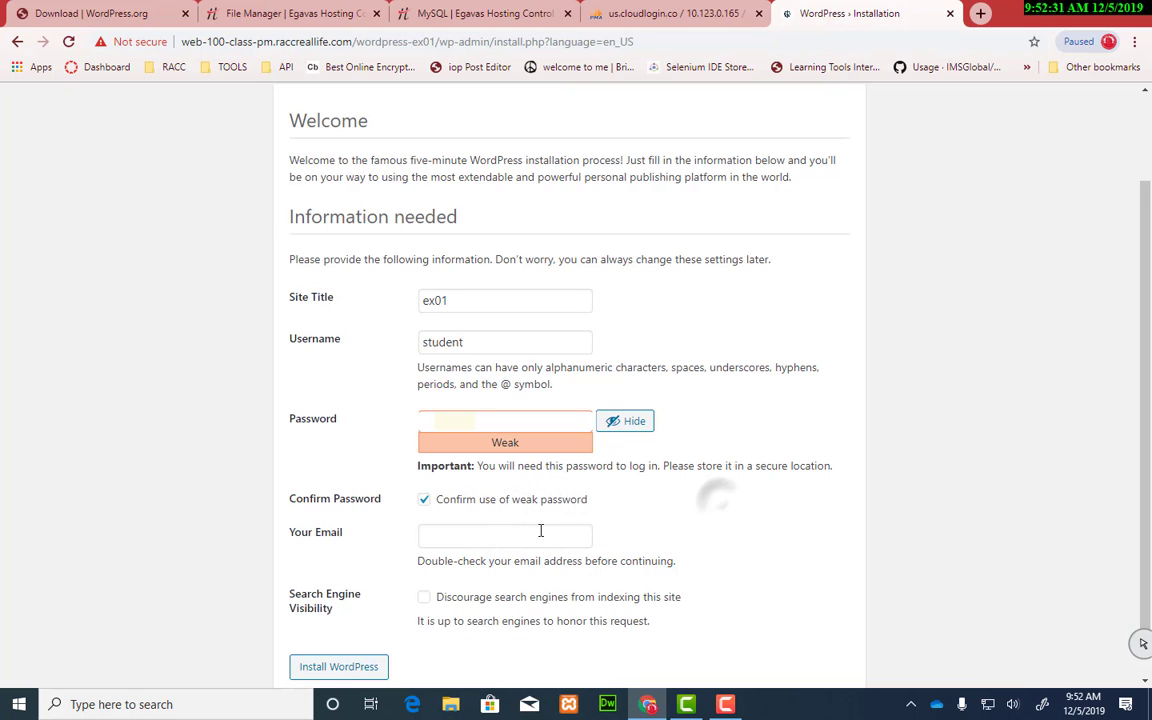
{"action": "left_click", "coordinate": [530, 532]}
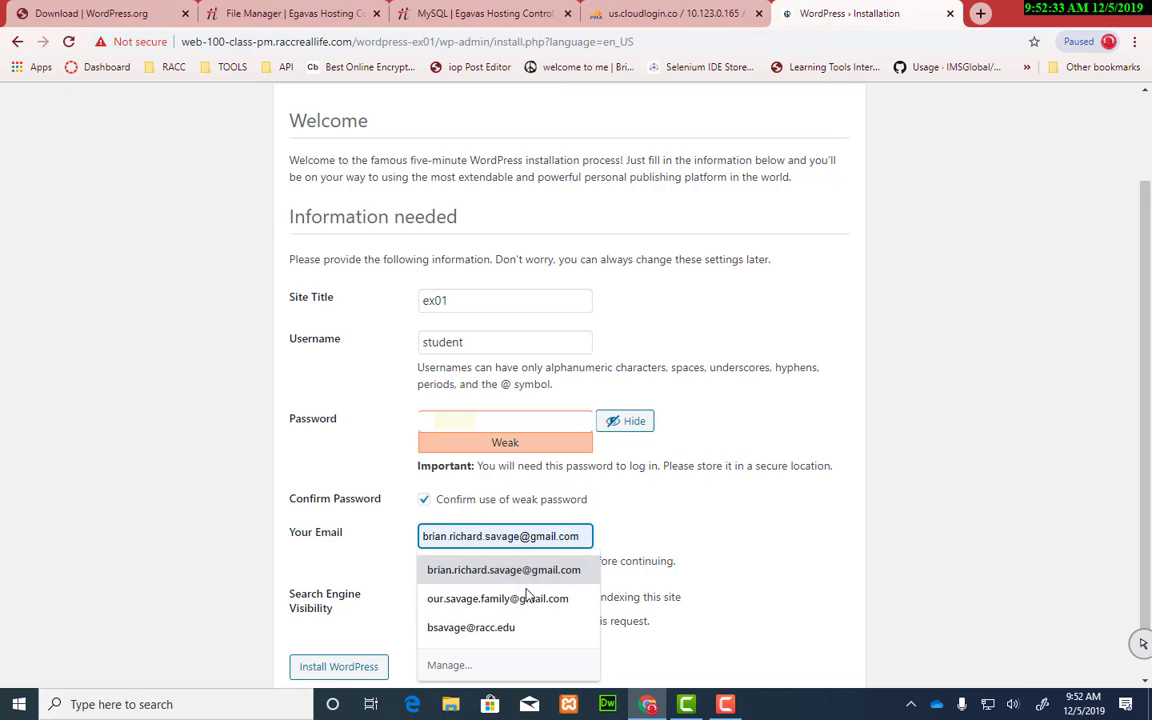
{"action": "left_click", "coordinate": [524, 626]}
{"action": "scroll", "coordinate": [736, 486], "scroll_direction": "down", "scroll_amount": 1}
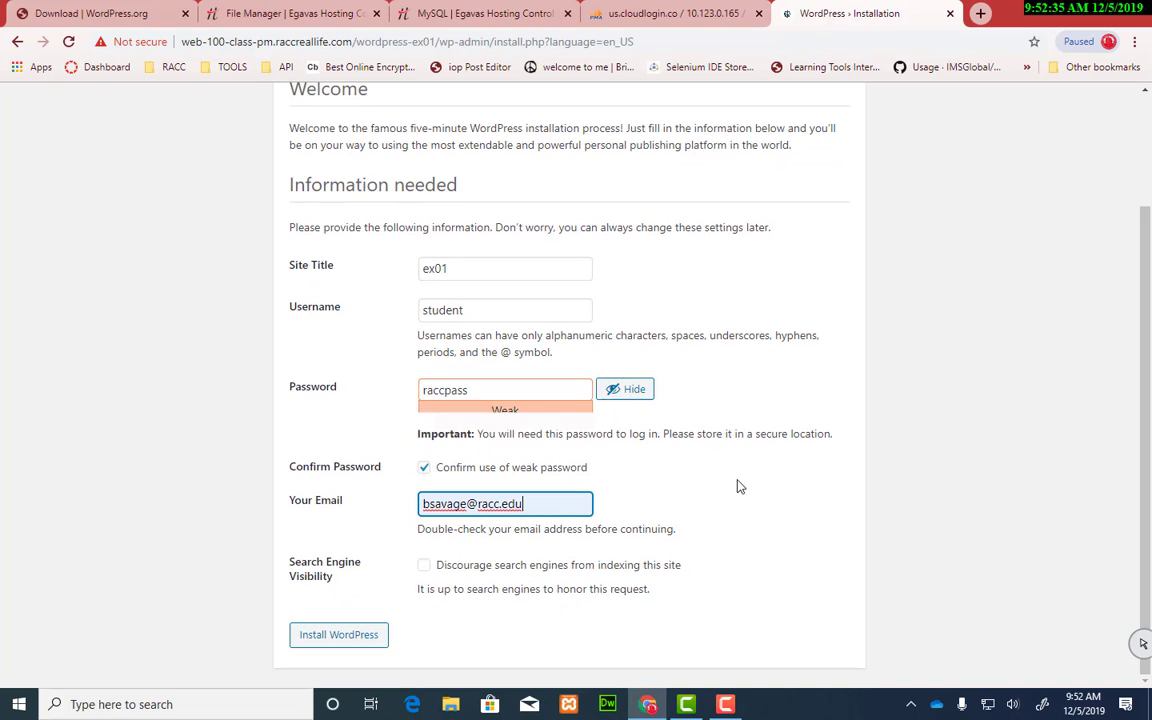
{"action": "left_click", "coordinate": [424, 566]}
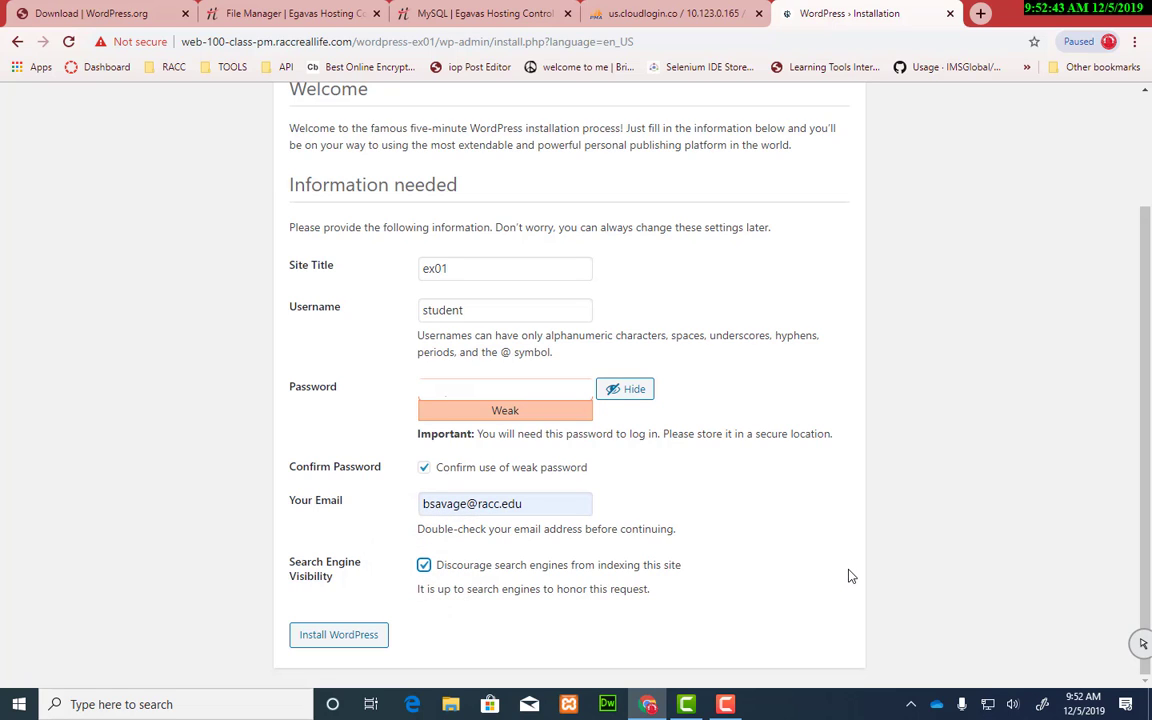
{"action": "left_click", "coordinate": [357, 640]}
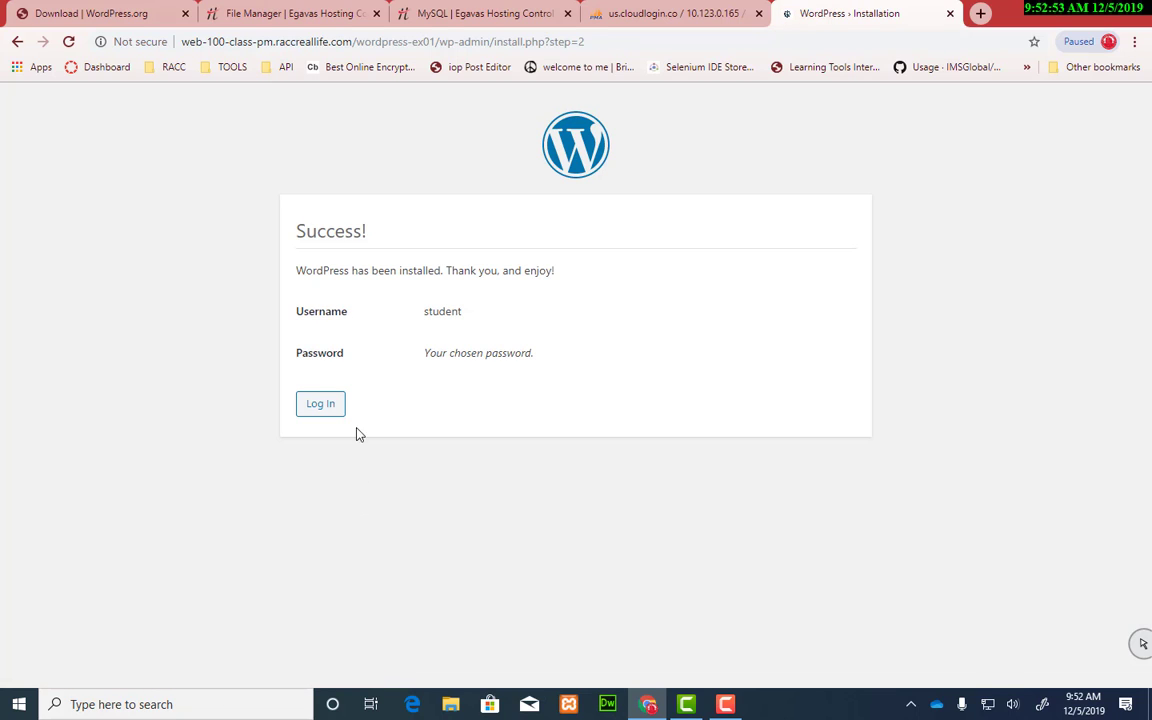
Step: Log in to the ex01 site using the saved admin login from the autofill list
{"action": "left_click", "coordinate": [332, 408]}
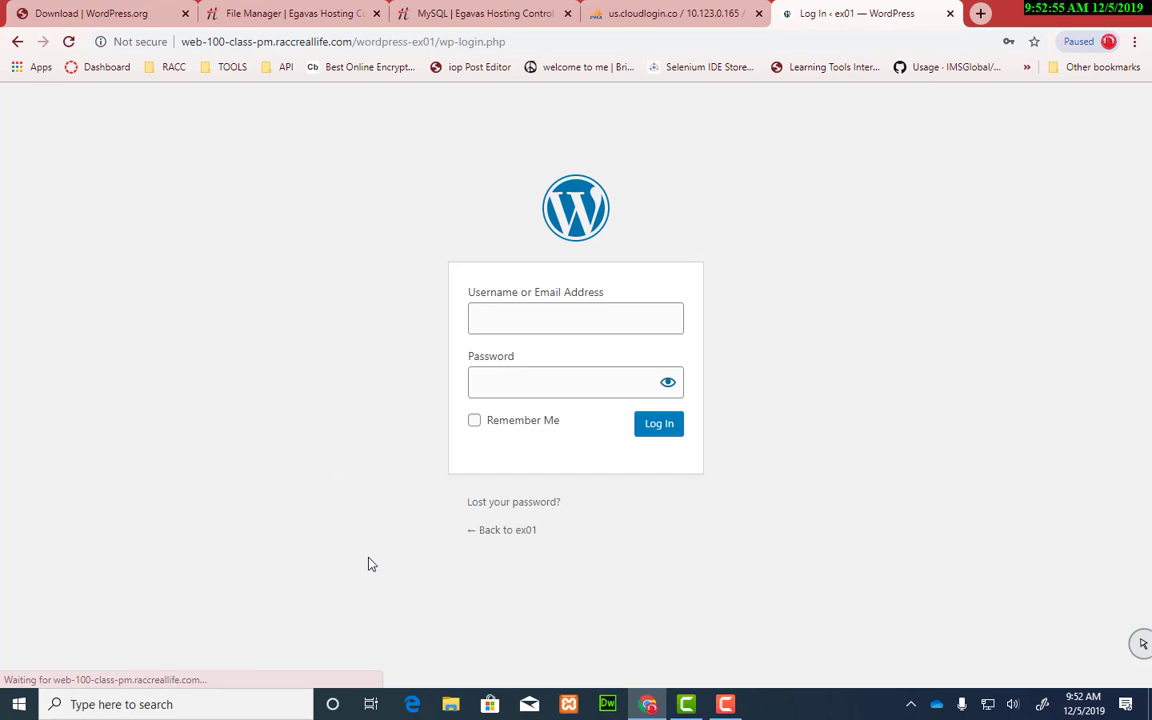
{"action": "left_click", "coordinate": [571, 324]}
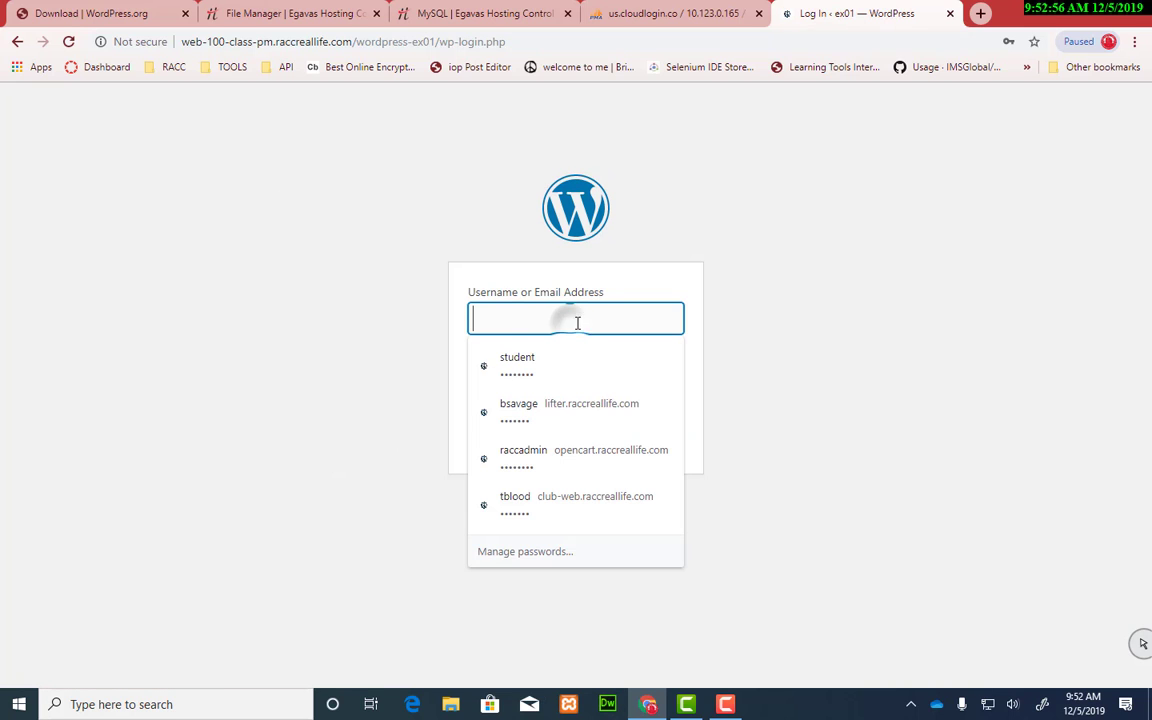
{"action": "left_click", "coordinate": [640, 348]}
{"action": "left_click", "coordinate": [660, 424]}
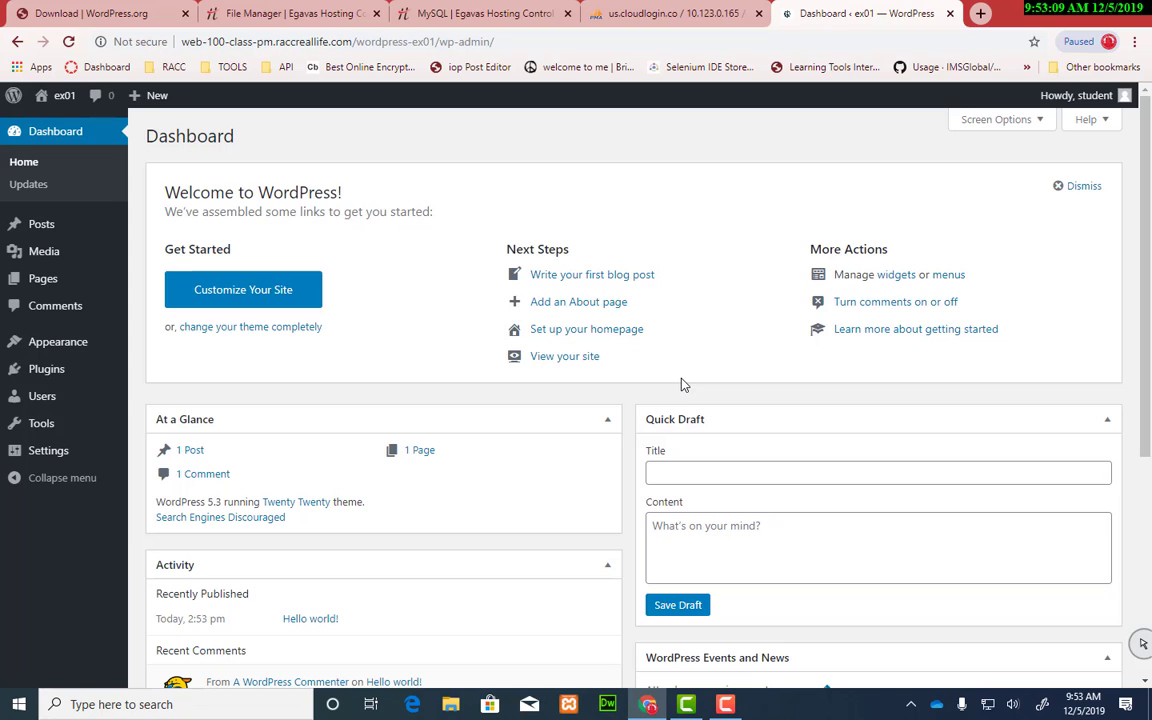
Step: Reload raccreallife_ms in phpMyAdmin to show its 12 ex01_ tables
{"action": "left_click", "coordinate": [660, 16]}
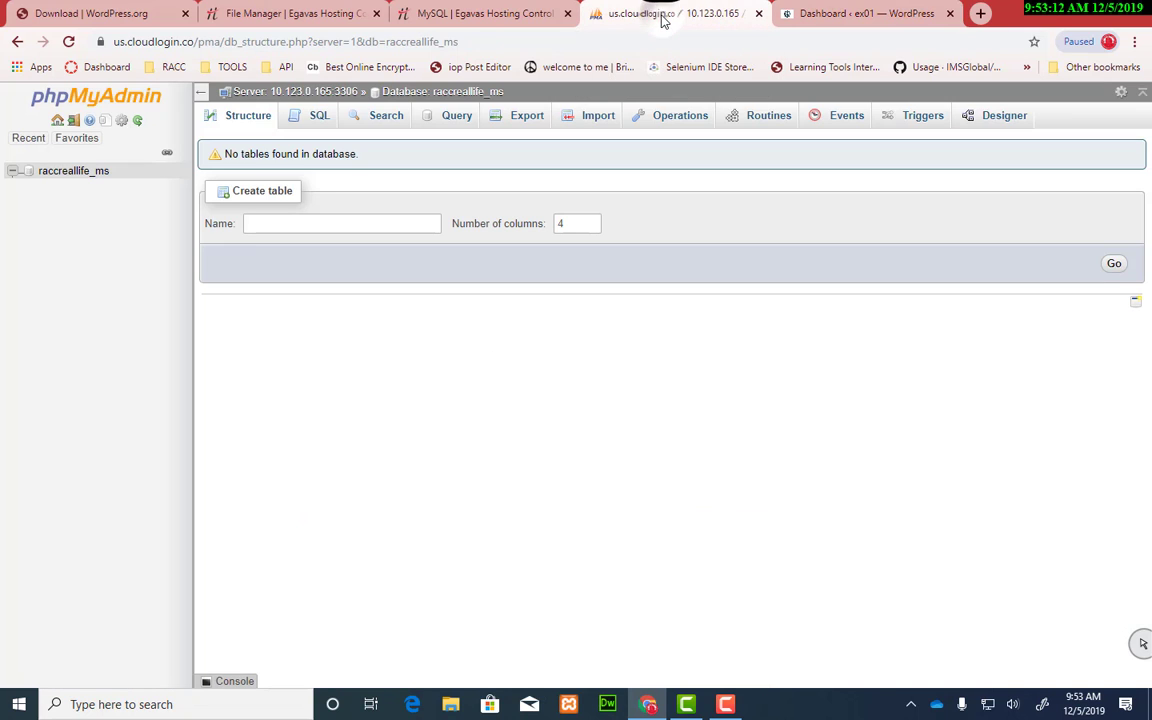
{"action": "left_click", "coordinate": [70, 172]}
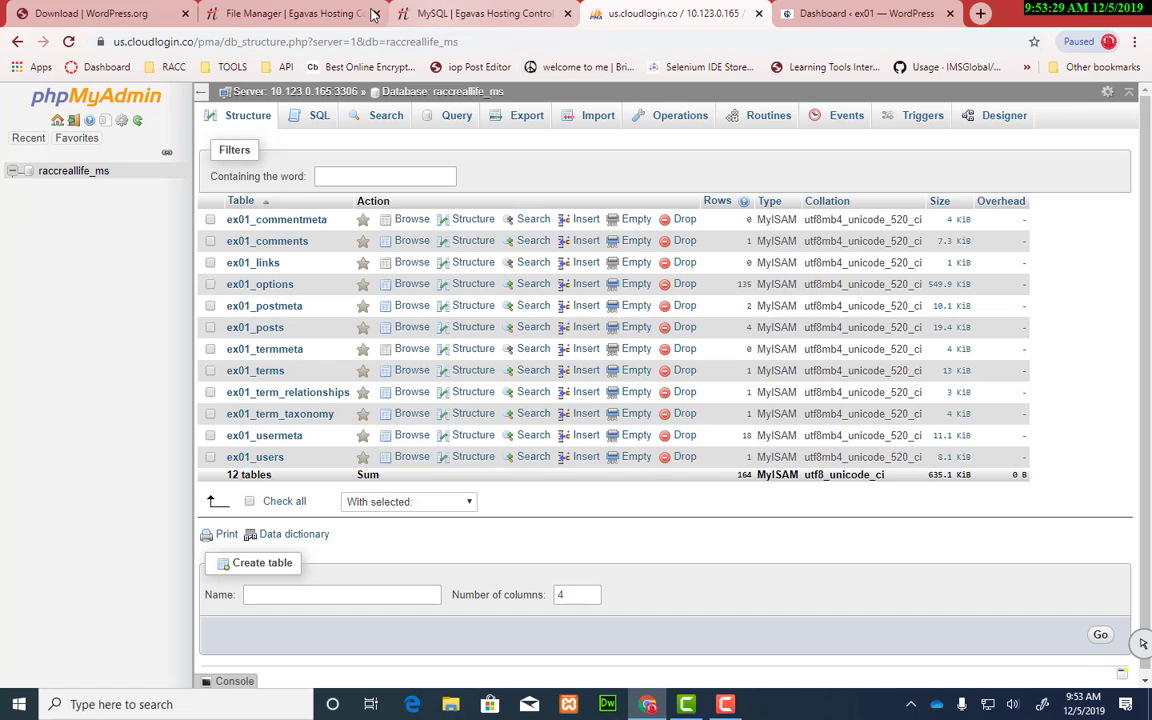
Step: Go up to the site folder and copy the wordpress-ex01 folder name
{"action": "left_click", "coordinate": [293, 13]}
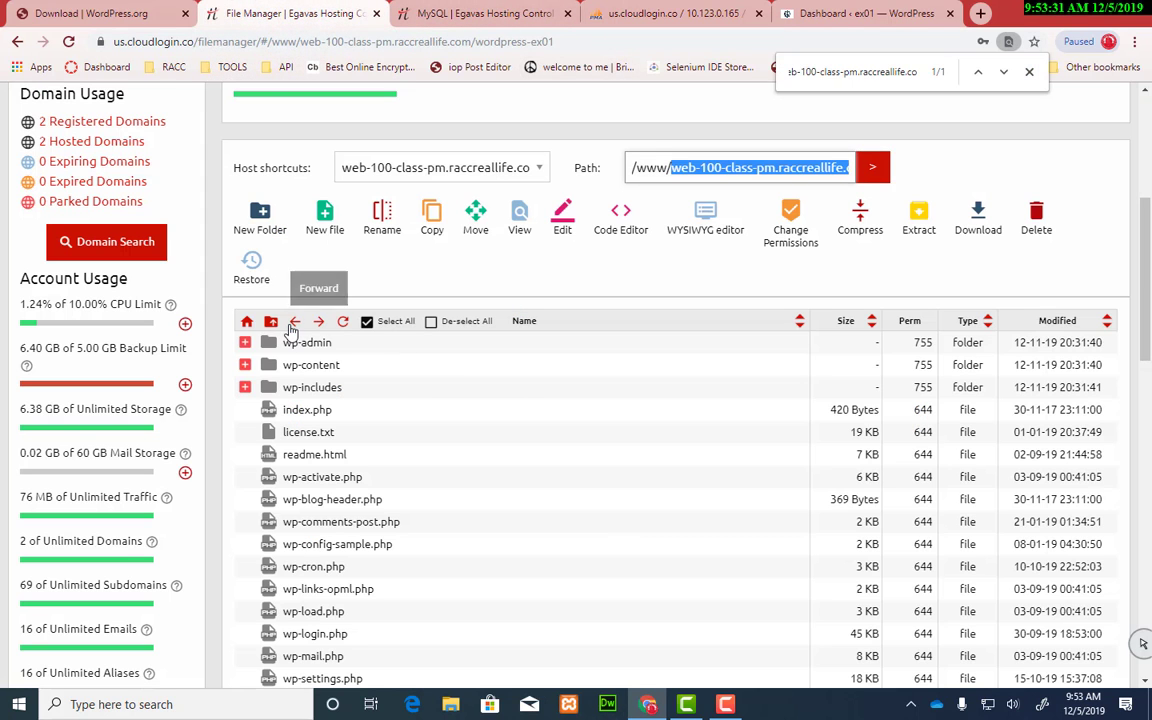
{"action": "left_click", "coordinate": [271, 322]}
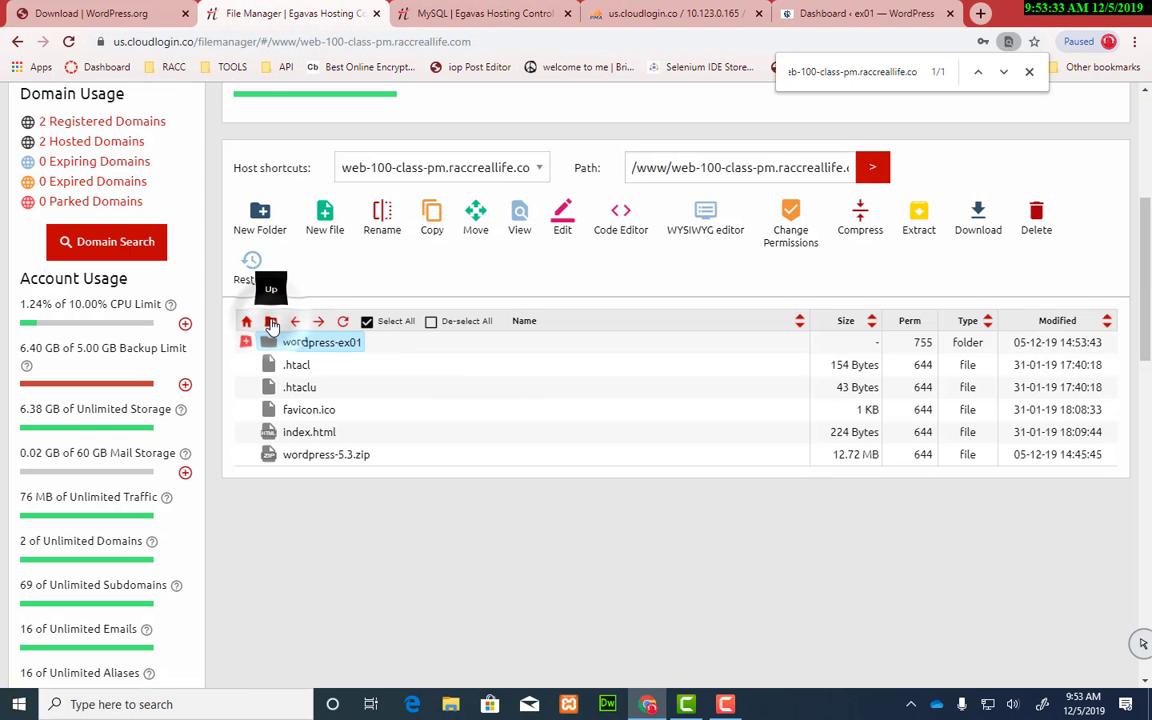
{"action": "right_click", "coordinate": [337, 347]}
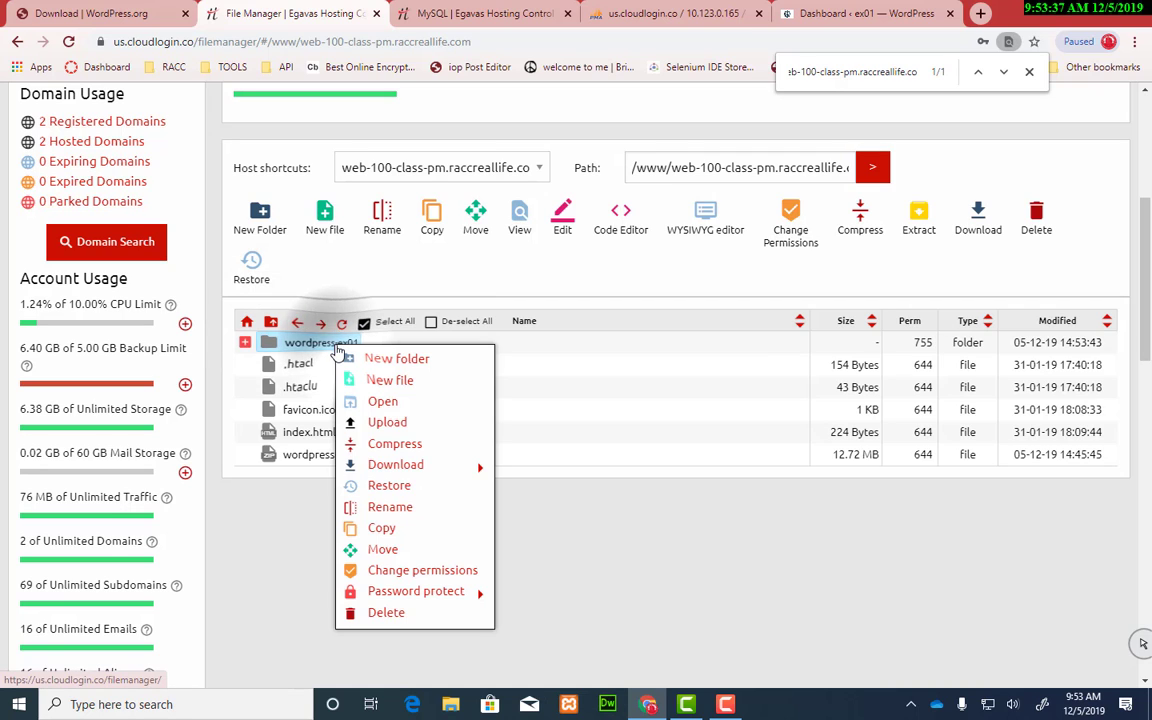
{"action": "left_click", "coordinate": [390, 507]}
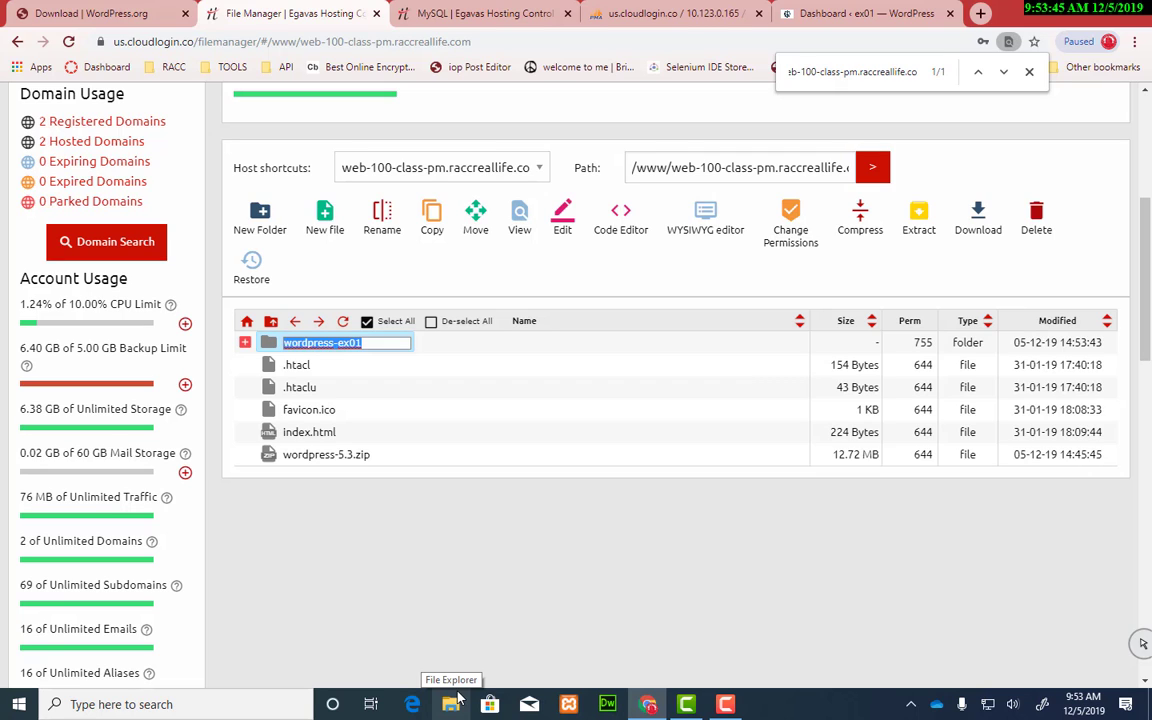
{"action": "right_click", "coordinate": [326, 344]}
{"action": "left_click", "coordinate": [358, 400]}
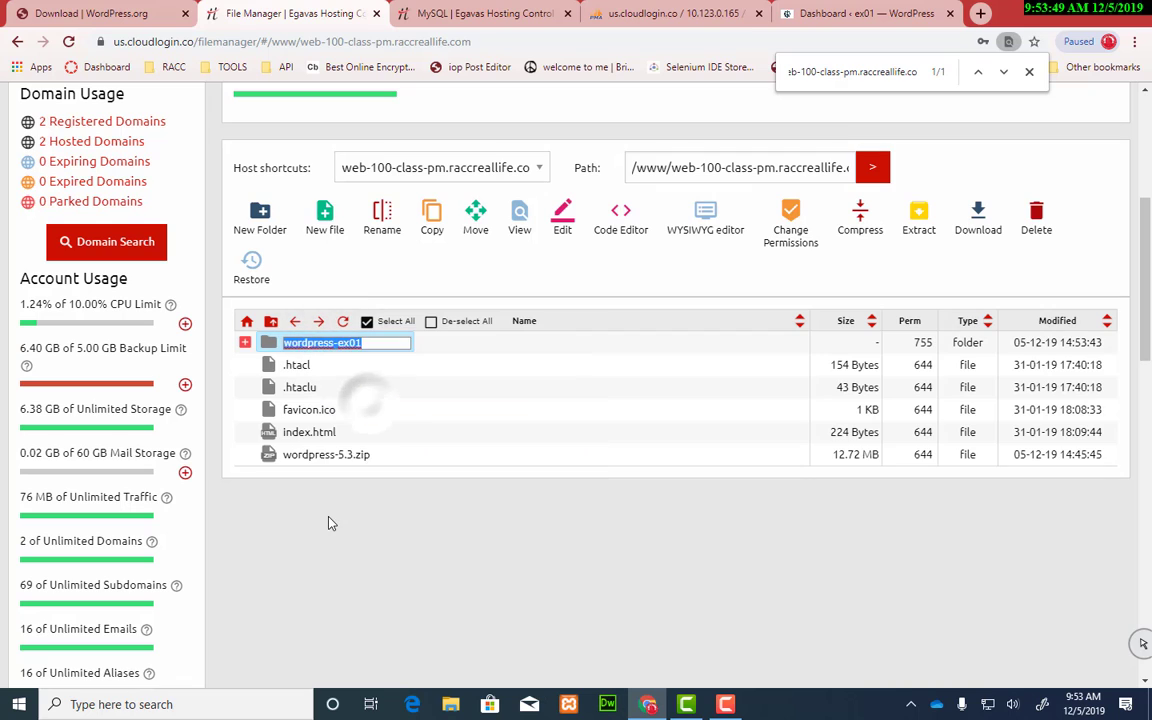
{"action": "left_click", "coordinate": [329, 520]}
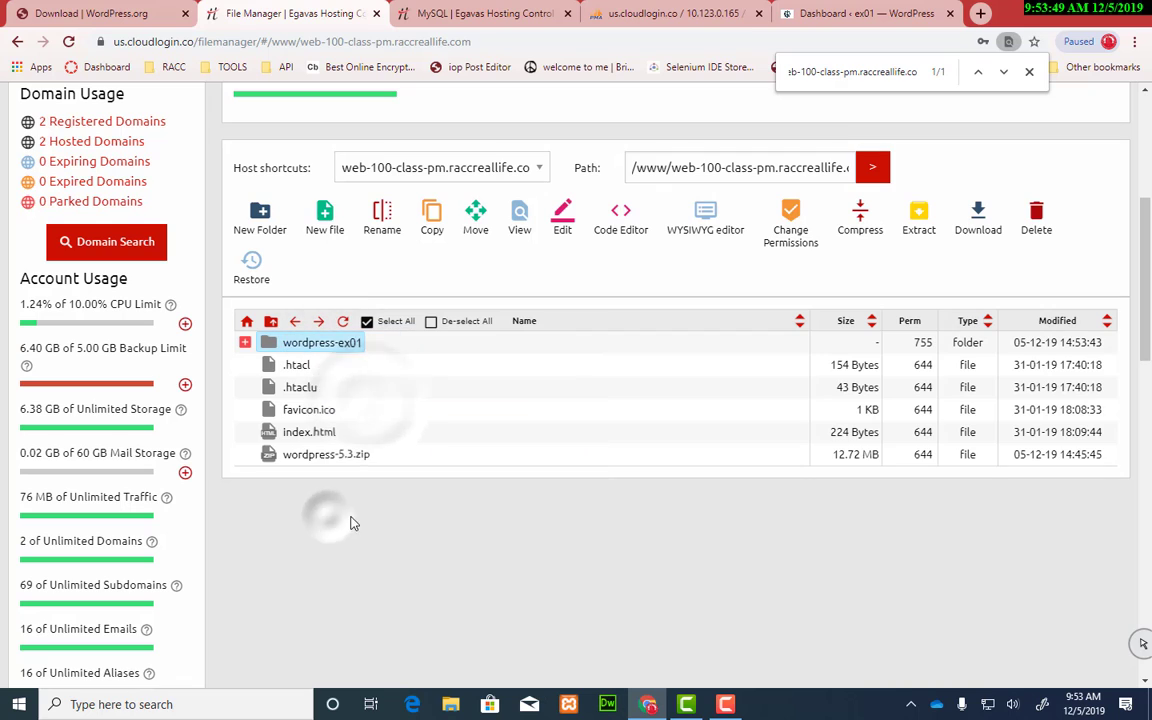
{"action": "left_click", "coordinate": [1029, 71]}
Step: Extract the wordpress-5.3.zip archive into the site folder
{"action": "left_click", "coordinate": [321, 461]}
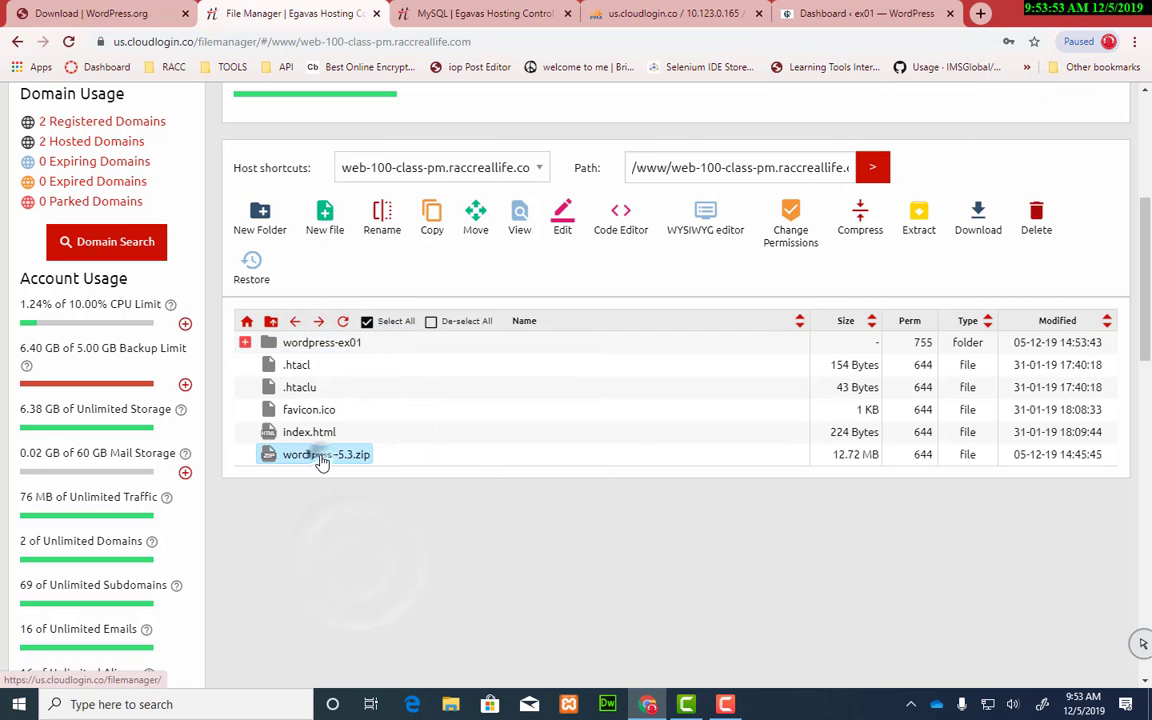
{"action": "right_click", "coordinate": [318, 460]}
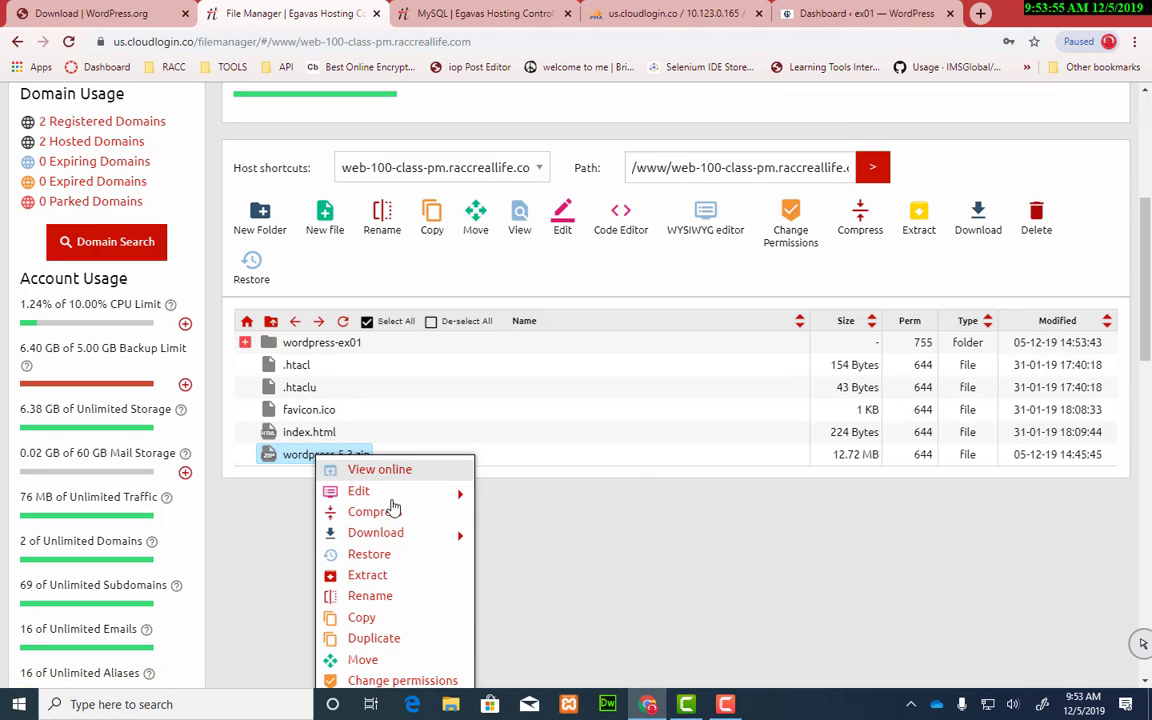
{"action": "left_click", "coordinate": [410, 575]}
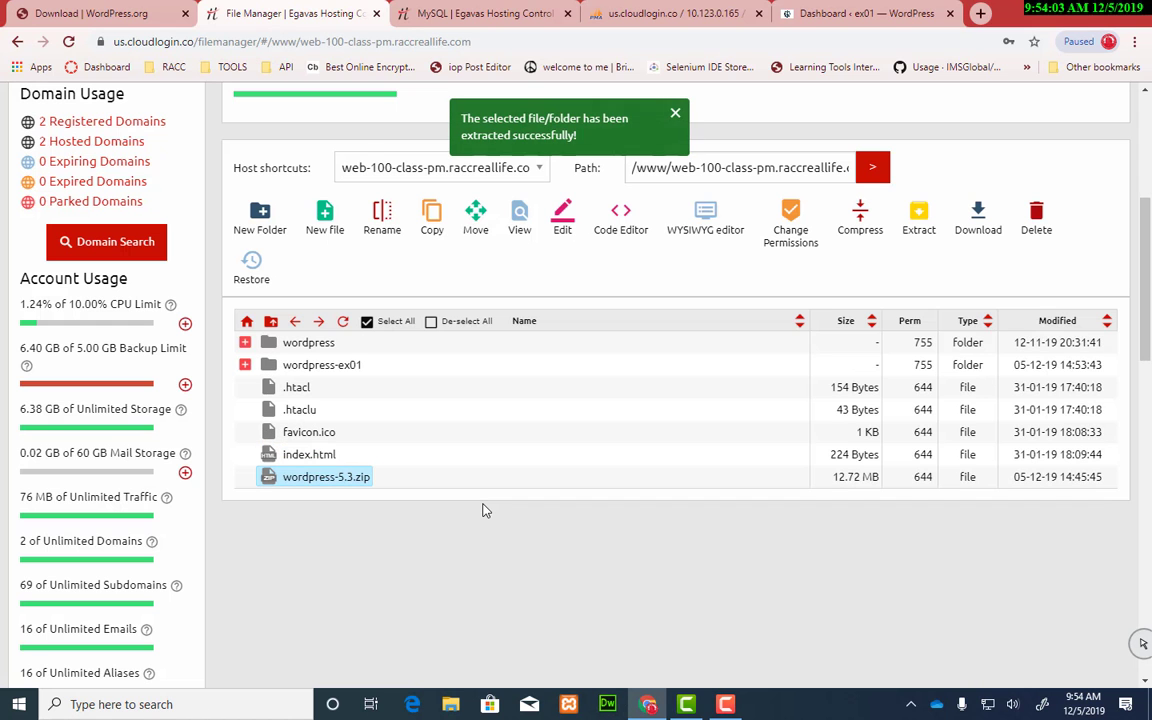
Step: Rename the newly extracted wordpress folder to wordpress-ex02
{"action": "left_click", "coordinate": [295, 342]}
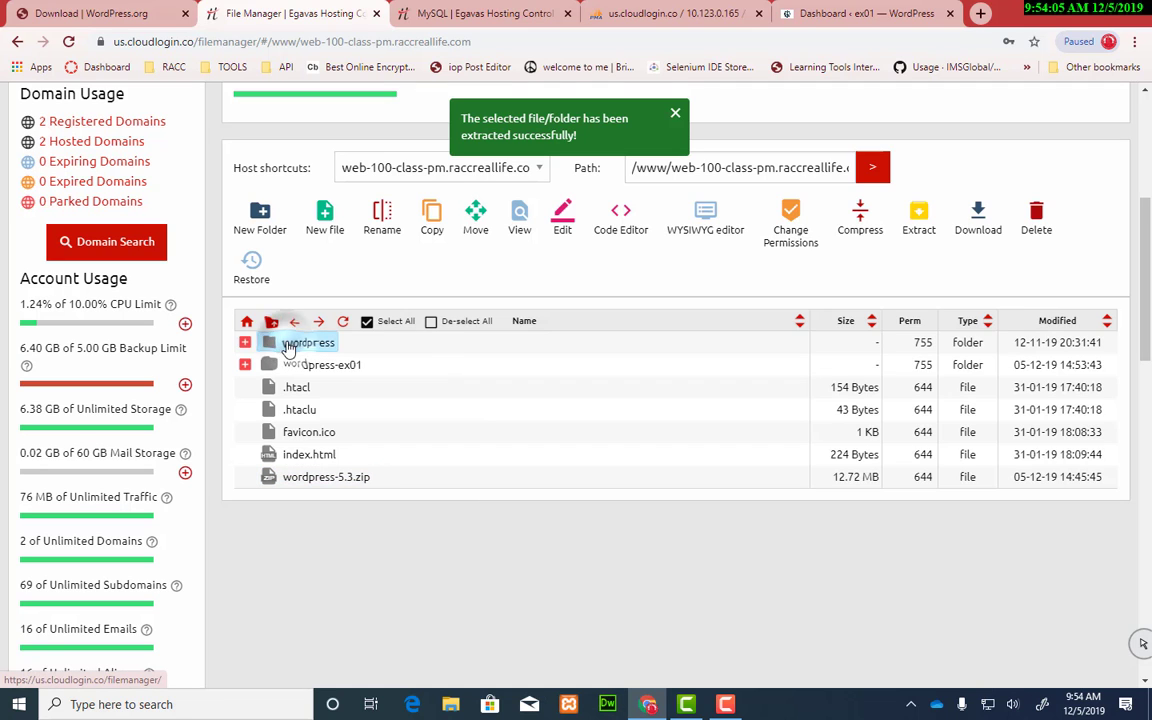
{"action": "left_click", "coordinate": [245, 342]}
{"action": "left_click", "coordinate": [245, 342]}
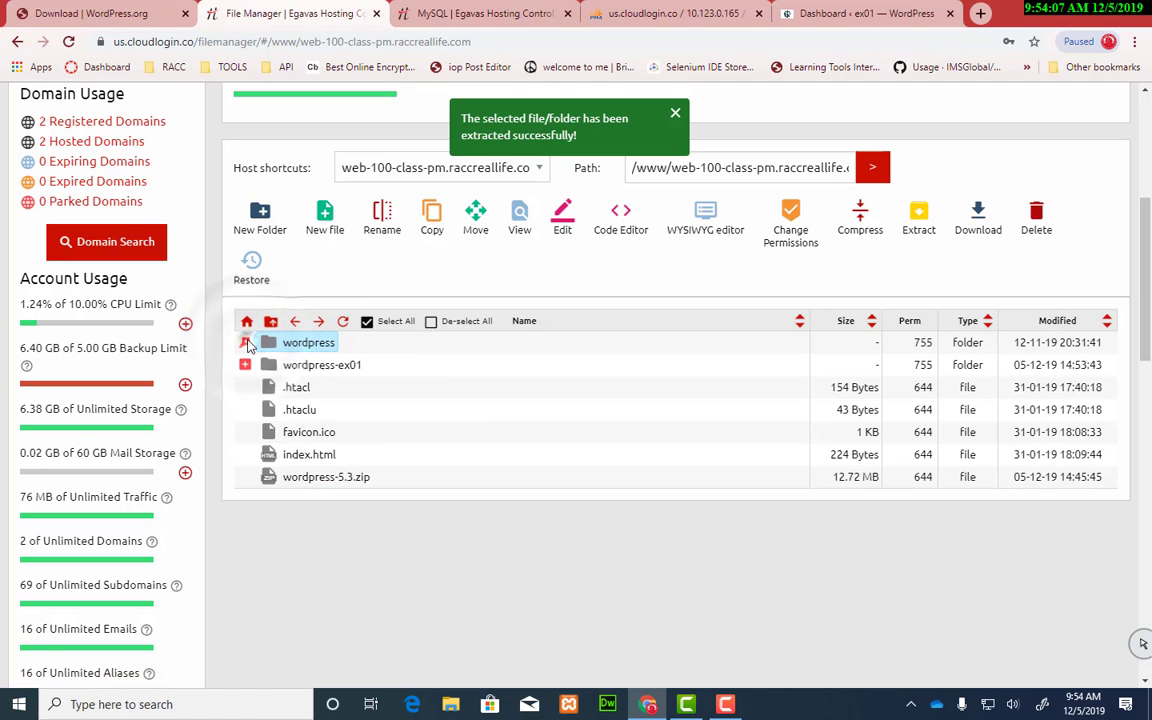
{"action": "right_click", "coordinate": [298, 346]}
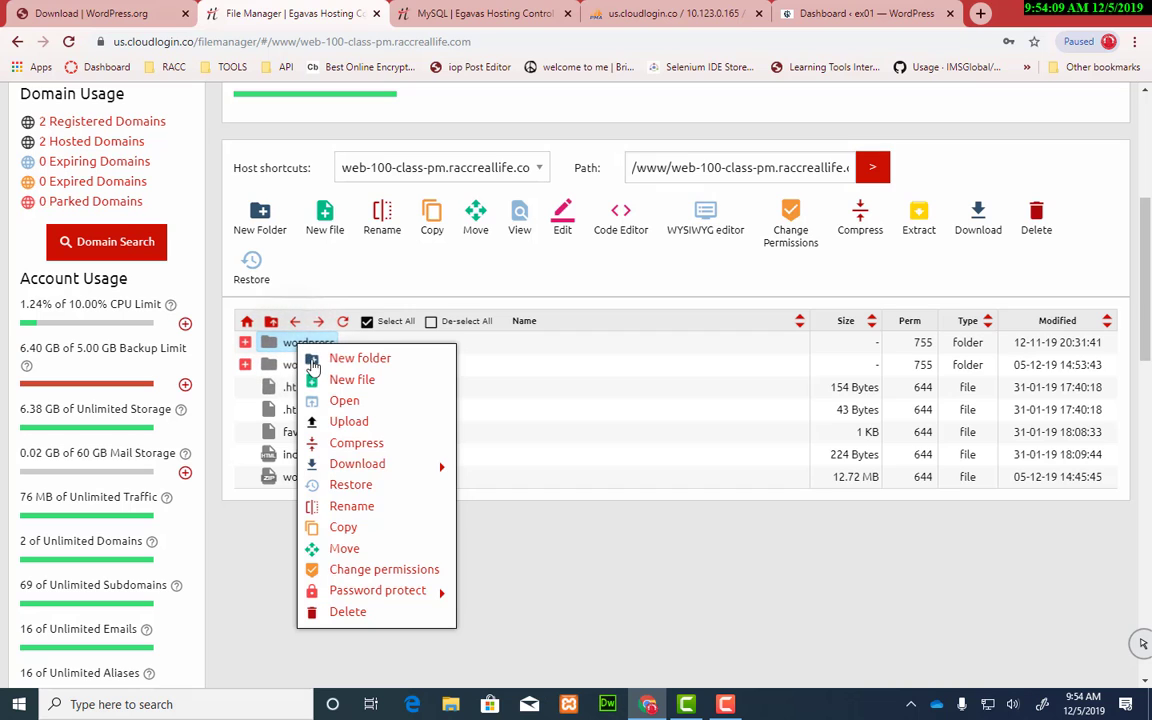
{"action": "left_click", "coordinate": [374, 506]}
{"action": "key", "text": "End"}
{"action": "type", "text": "-ex02"}
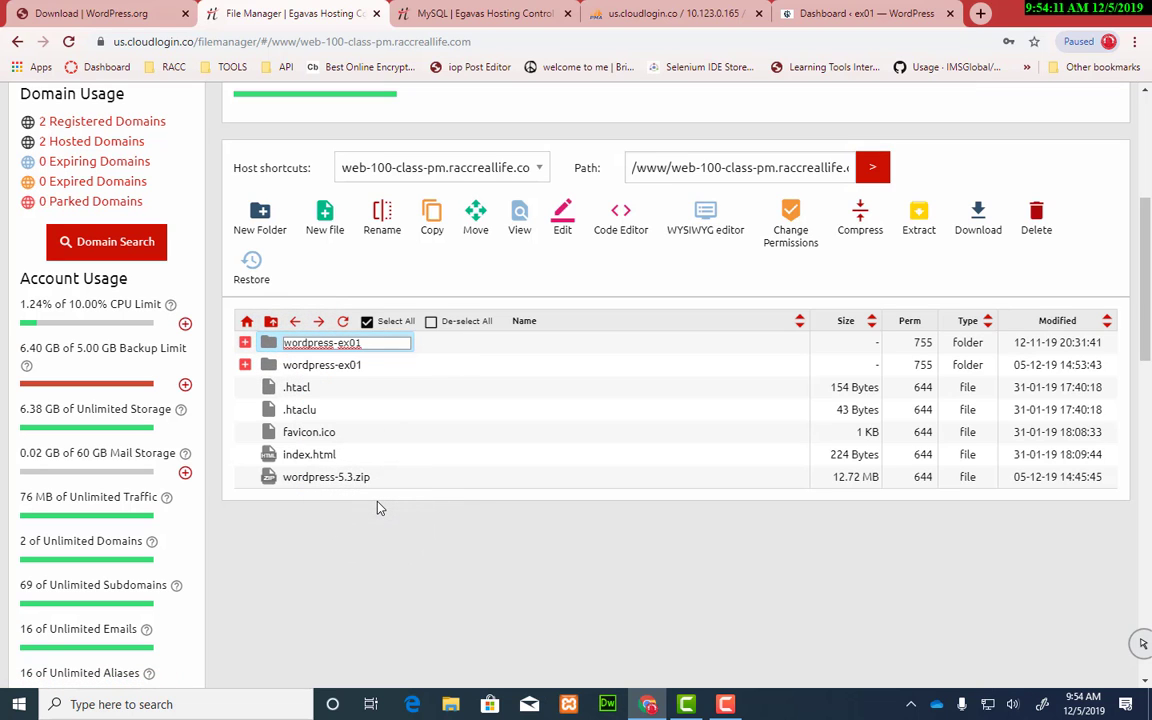
{"action": "key", "text": "Return"}
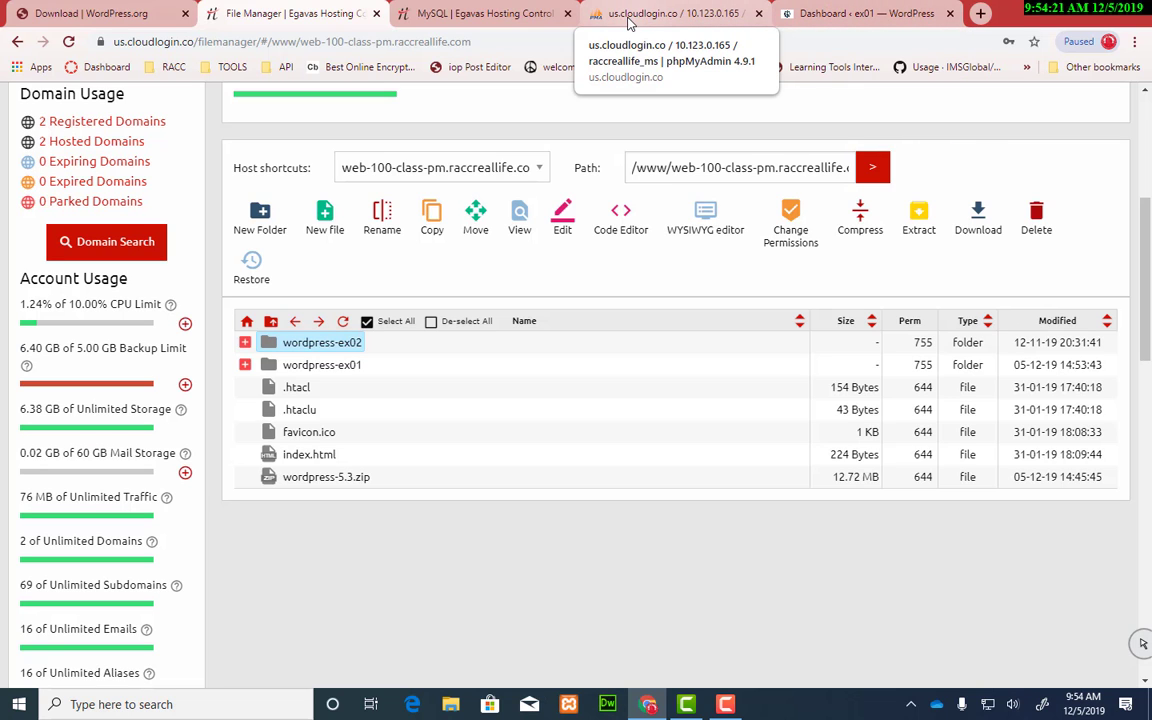
Step: Load the wordpress-ex02 address and continue past English (United States) to the database details form
{"action": "left_click", "coordinate": [830, 13]}
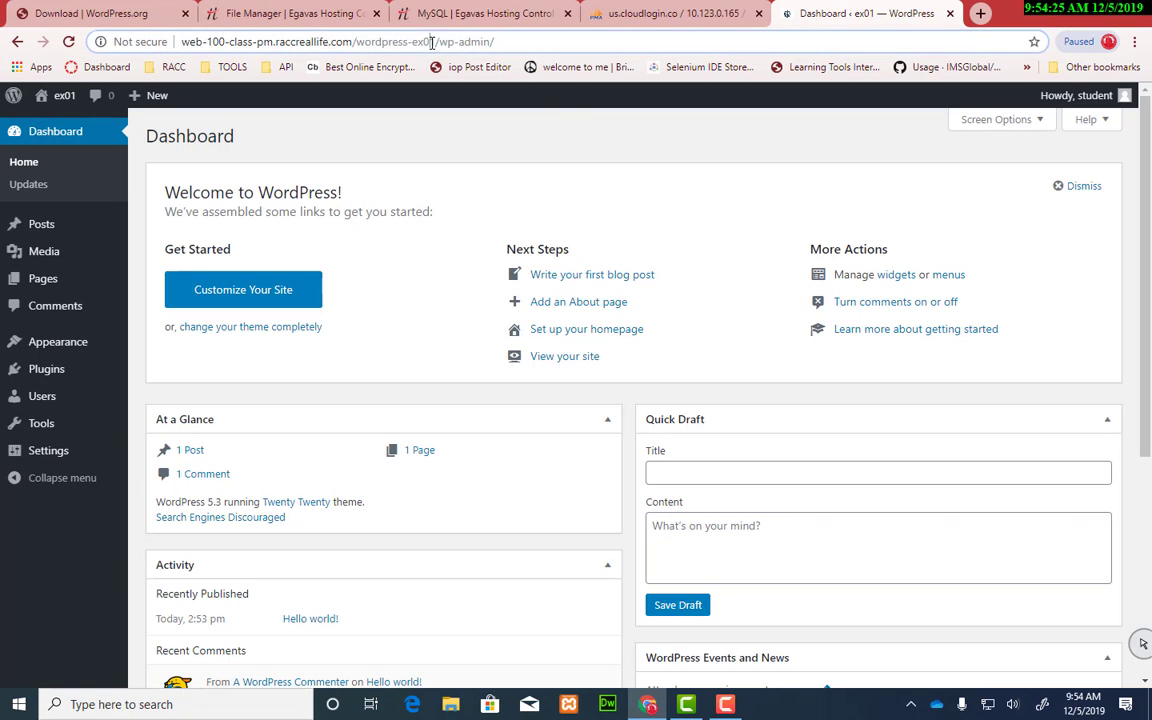
{"action": "left_click_drag", "start_coordinate": [432, 42], "coordinate": [558, 44]}
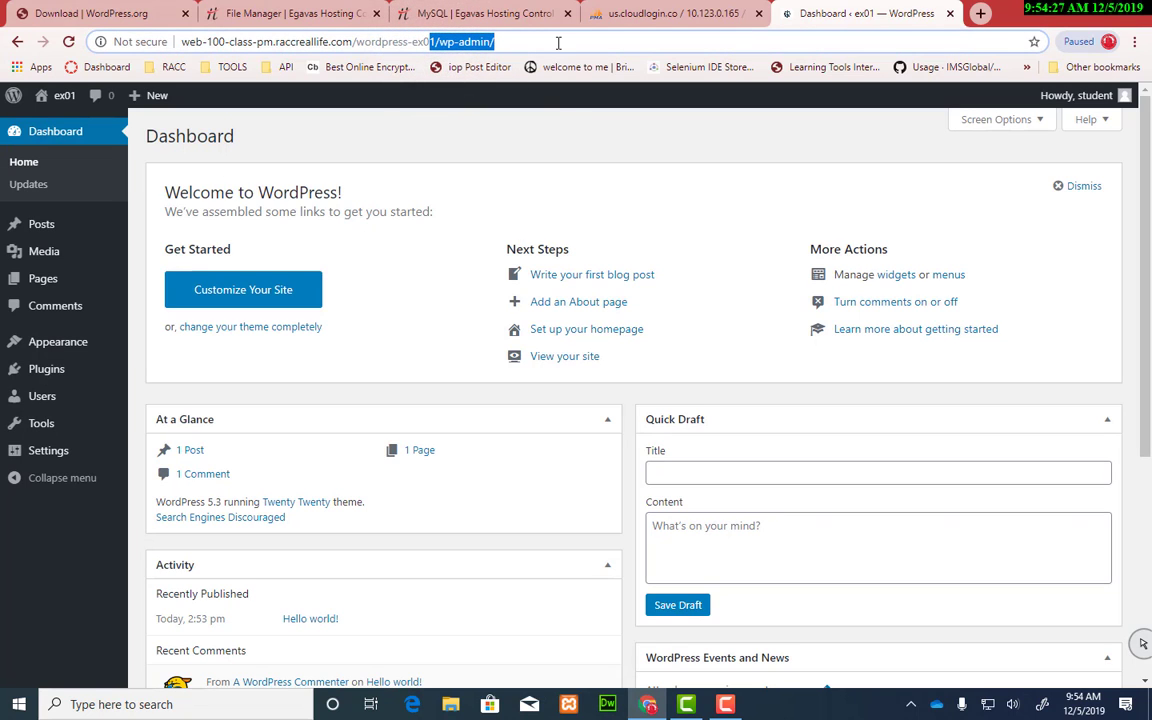
{"action": "type", "text": "2"}
{"action": "key", "text": "Return"}
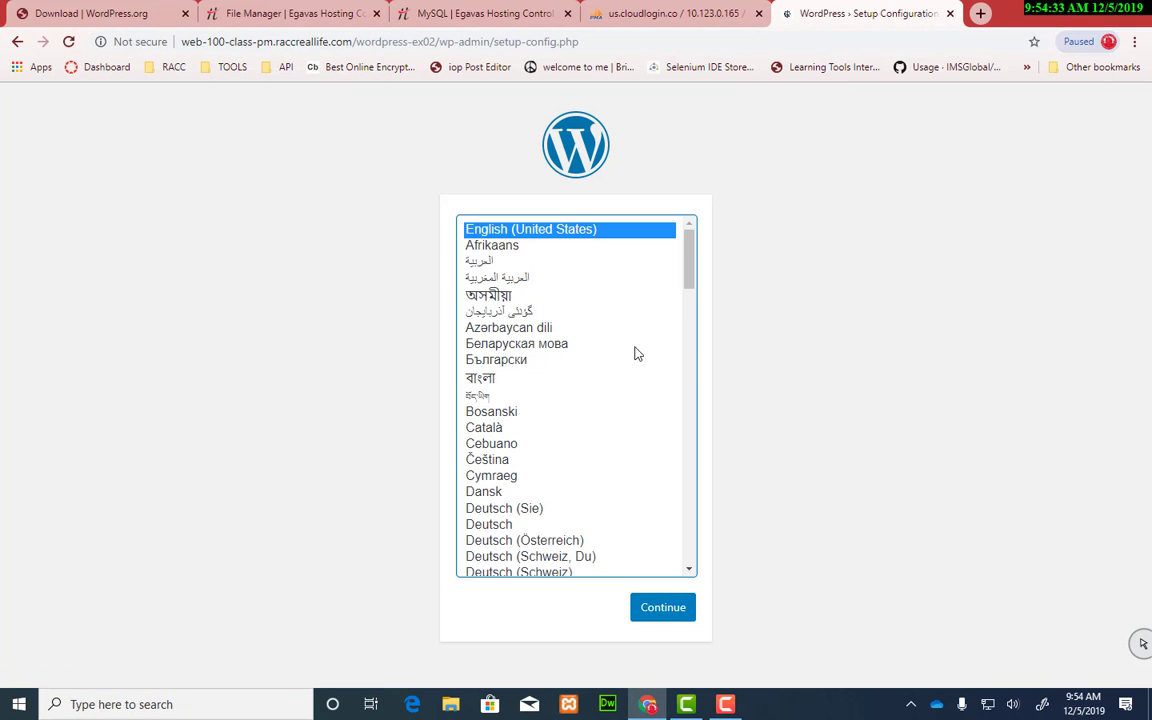
{"action": "left_click", "coordinate": [681, 613]}
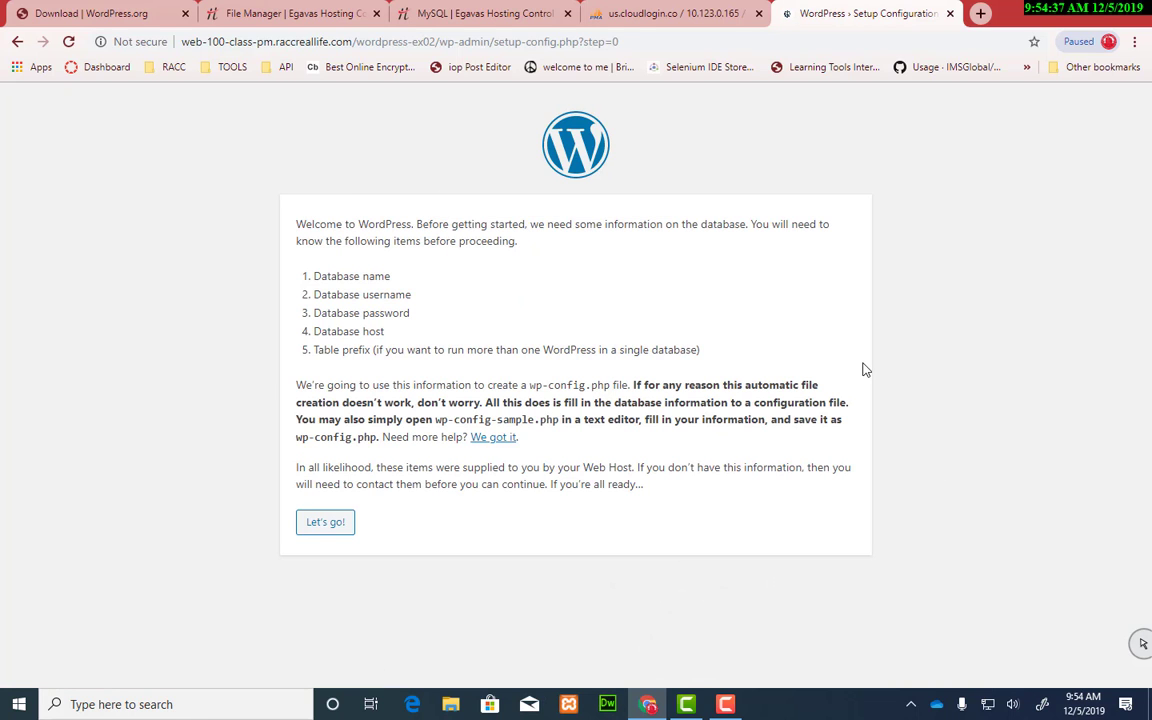
{"action": "left_click", "coordinate": [320, 525]}
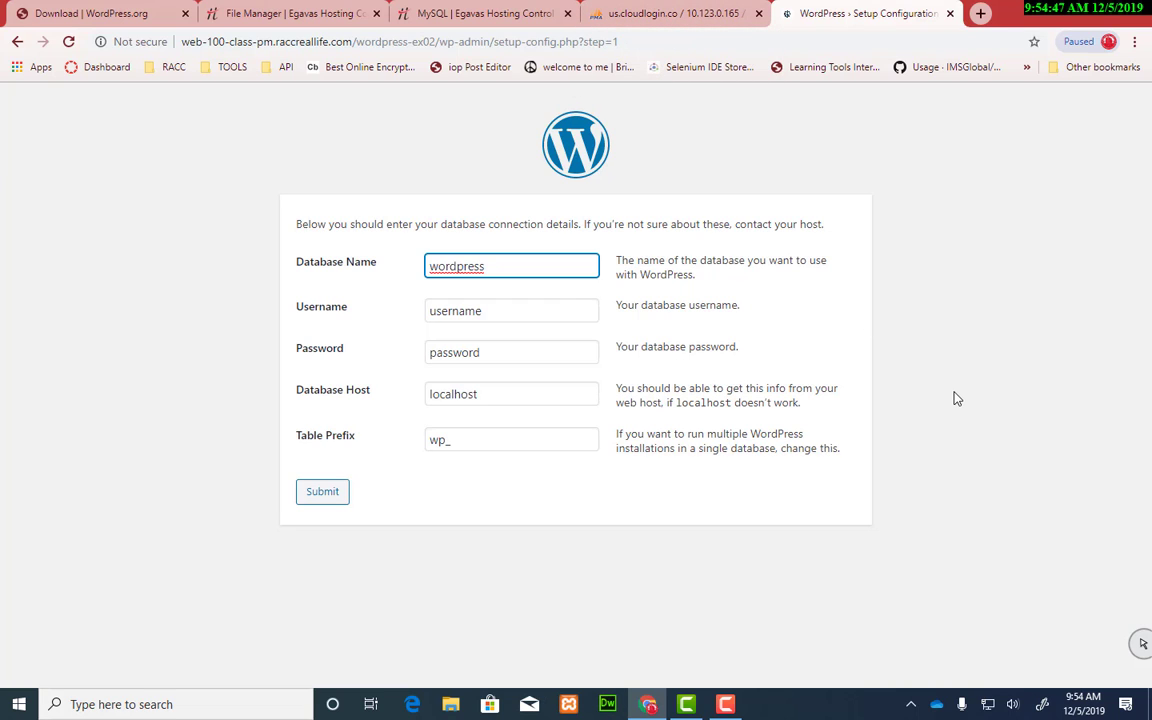
Step: In File Manager, expand wordpress-ex01 and bring up the actions for its wp-config.php
{"action": "left_click", "coordinate": [294, 15]}
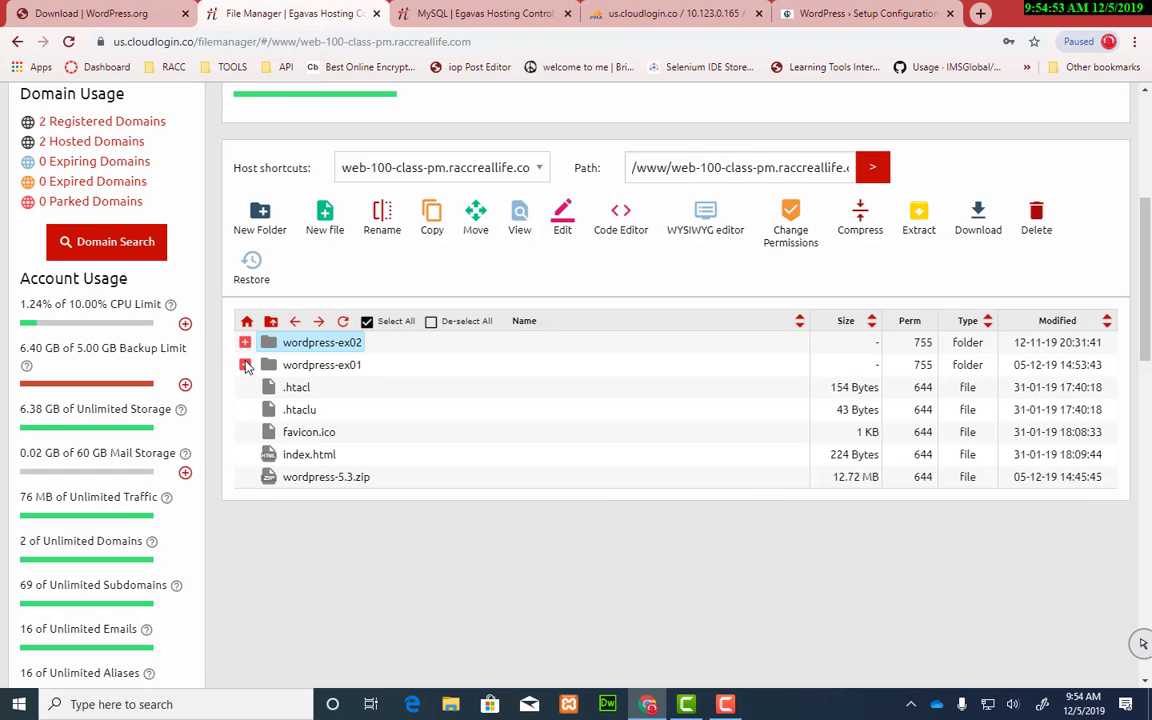
{"action": "left_click", "coordinate": [245, 365]}
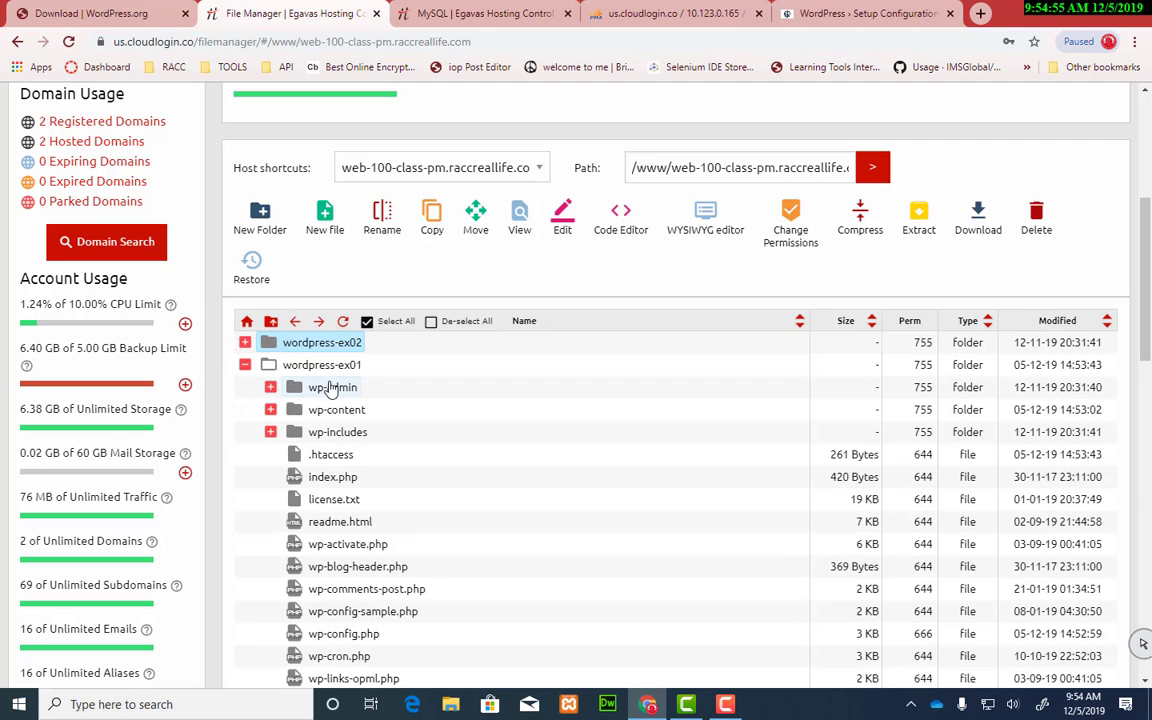
{"action": "scroll", "coordinate": [510, 434], "scroll_direction": "down", "scroll_amount": 2}
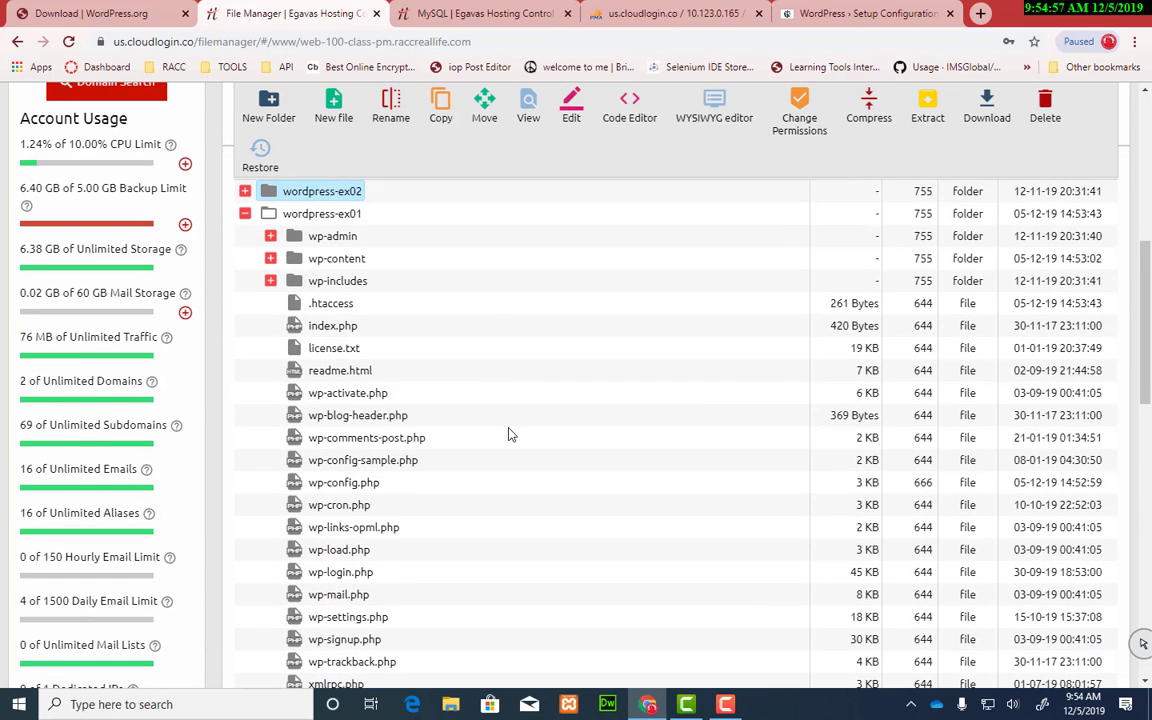
{"action": "scroll", "coordinate": [508, 434], "scroll_direction": "down", "scroll_amount": 1}
{"action": "left_click", "coordinate": [347, 404]}
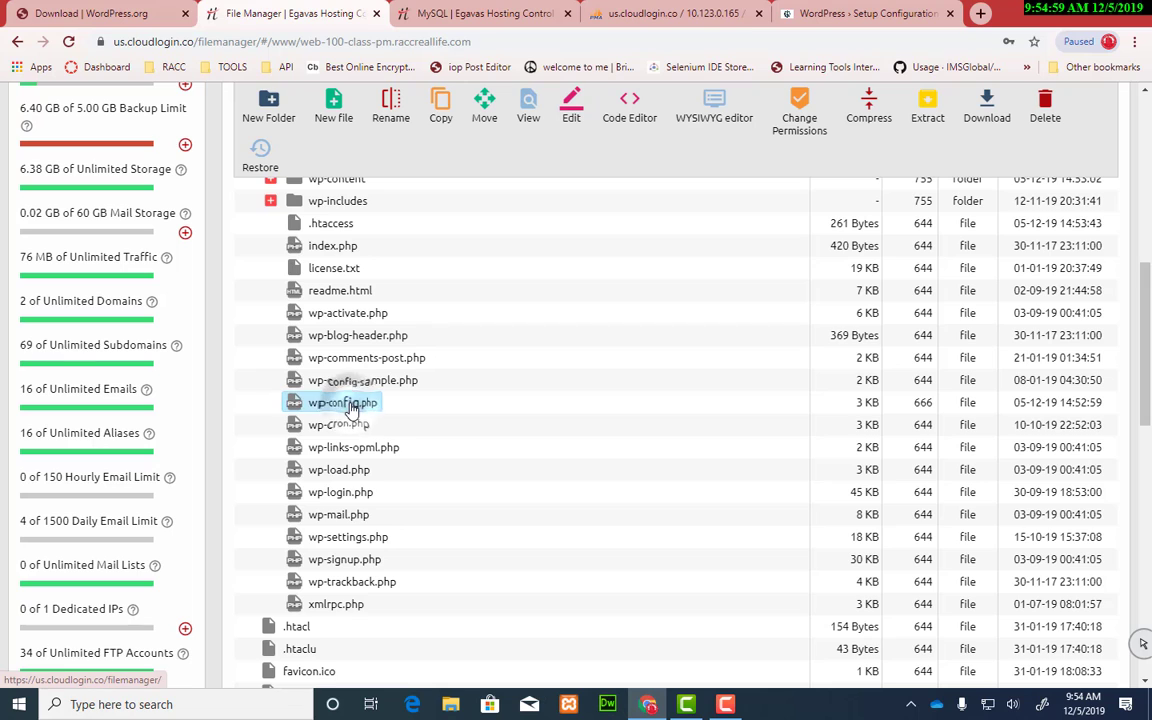
{"action": "right_click", "coordinate": [351, 408]}
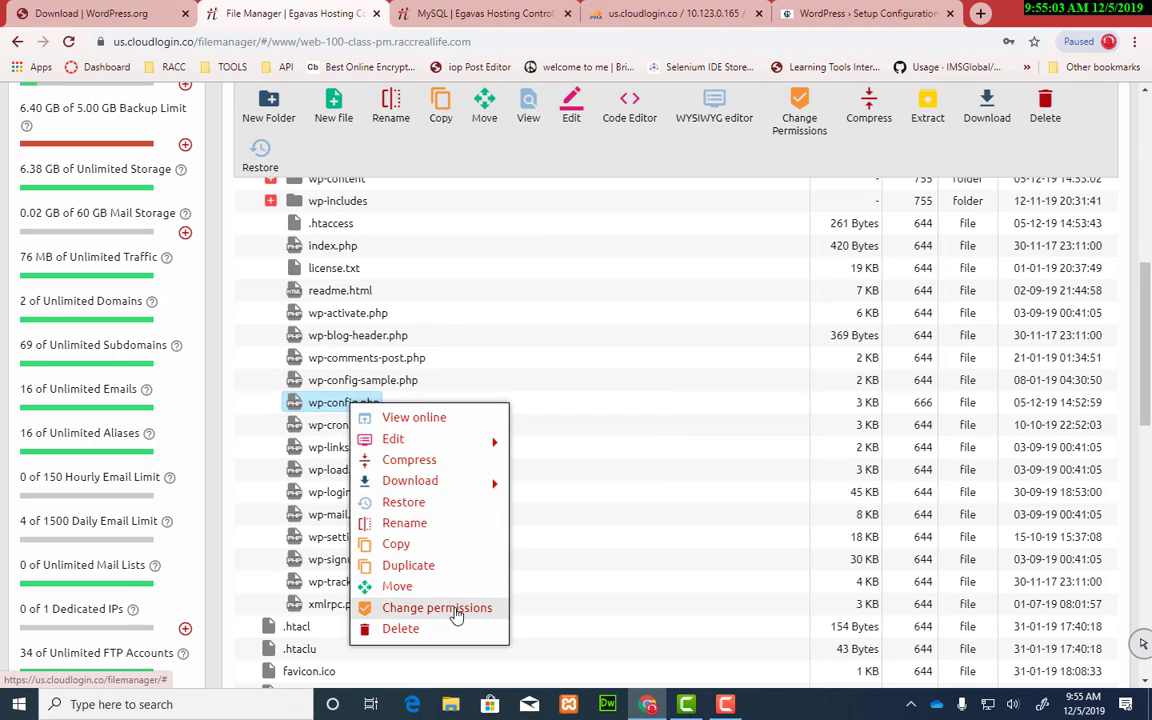
Step: Edit wp-config.php in the code editor and copy the DB_NAME value
{"action": "mouse_move", "coordinate": [452, 441]}
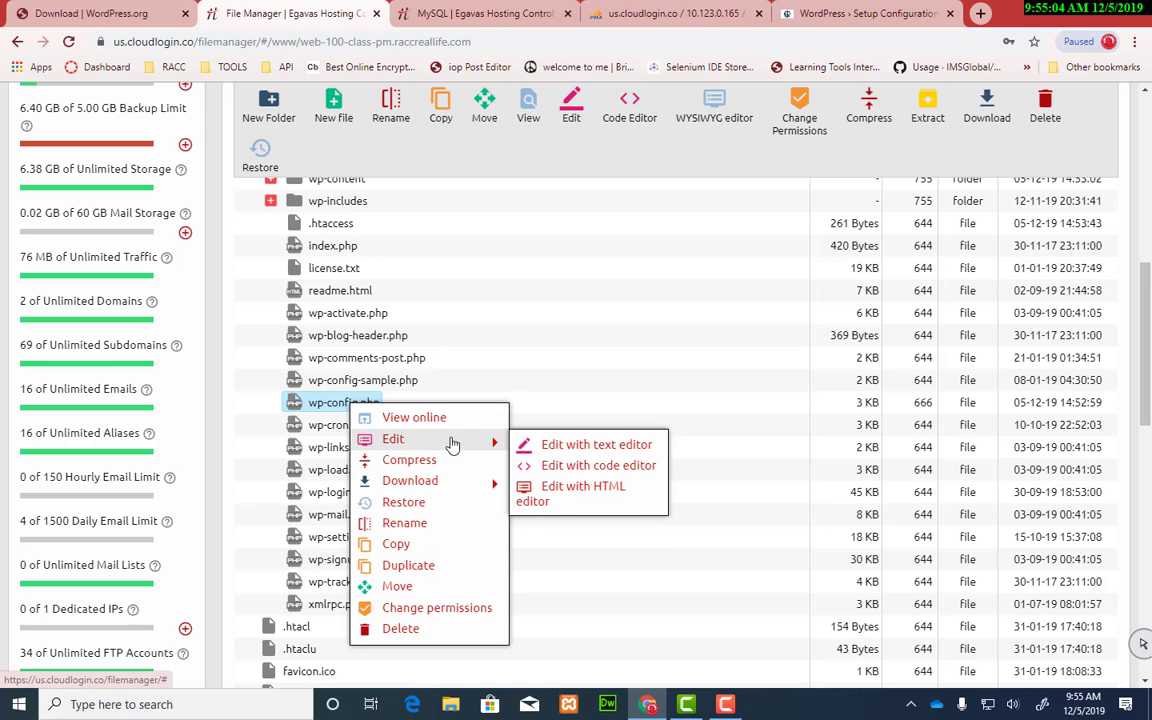
{"action": "left_click", "coordinate": [590, 467]}
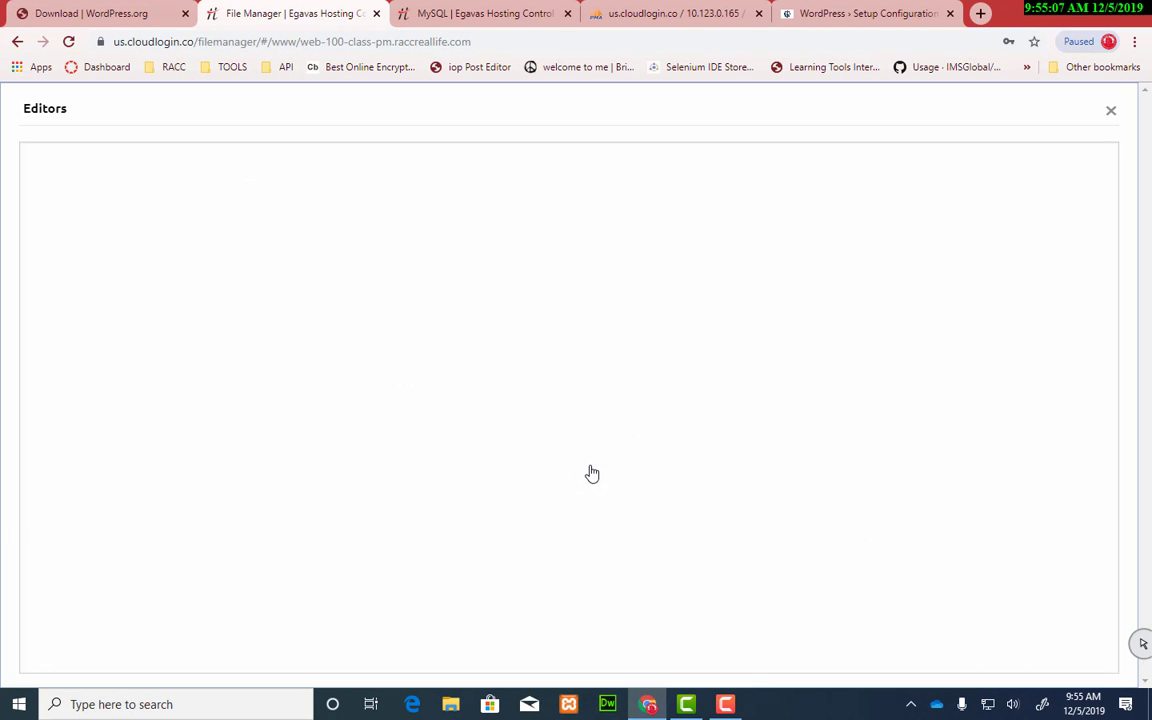
{"action": "scroll", "coordinate": [401, 457], "scroll_direction": "down", "scroll_amount": 5}
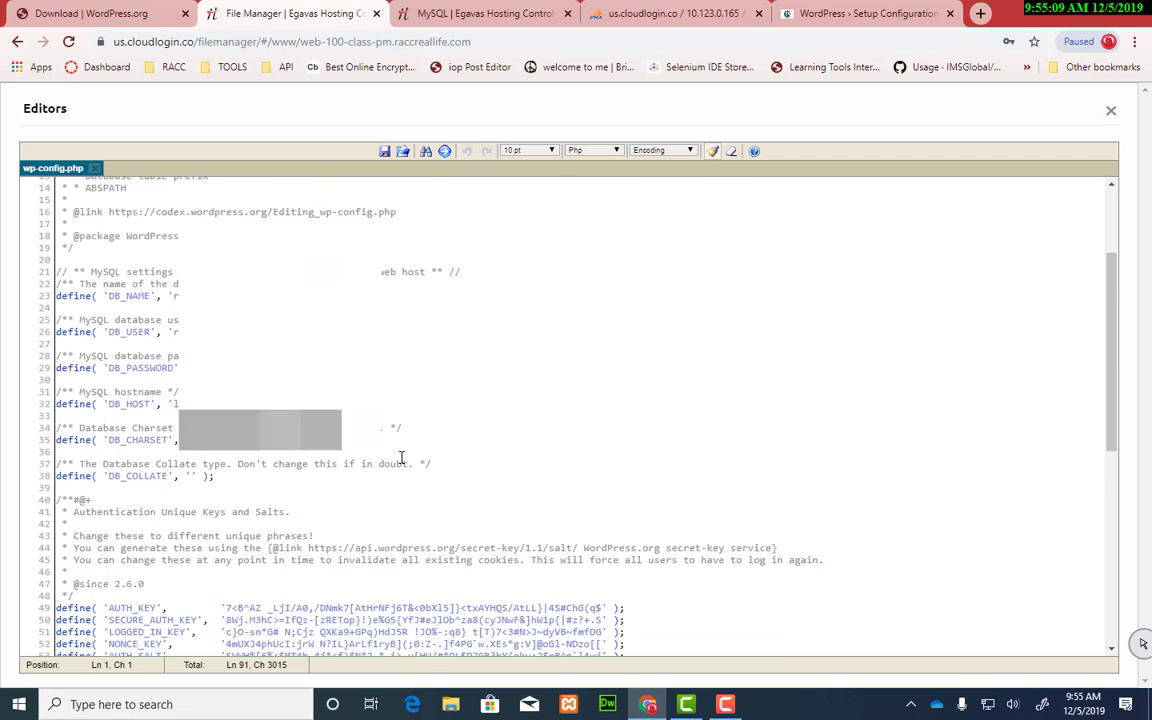
{"action": "scroll", "coordinate": [401, 457], "scroll_direction": "up", "scroll_amount": 3}
{"action": "double_click", "coordinate": [232, 367]}
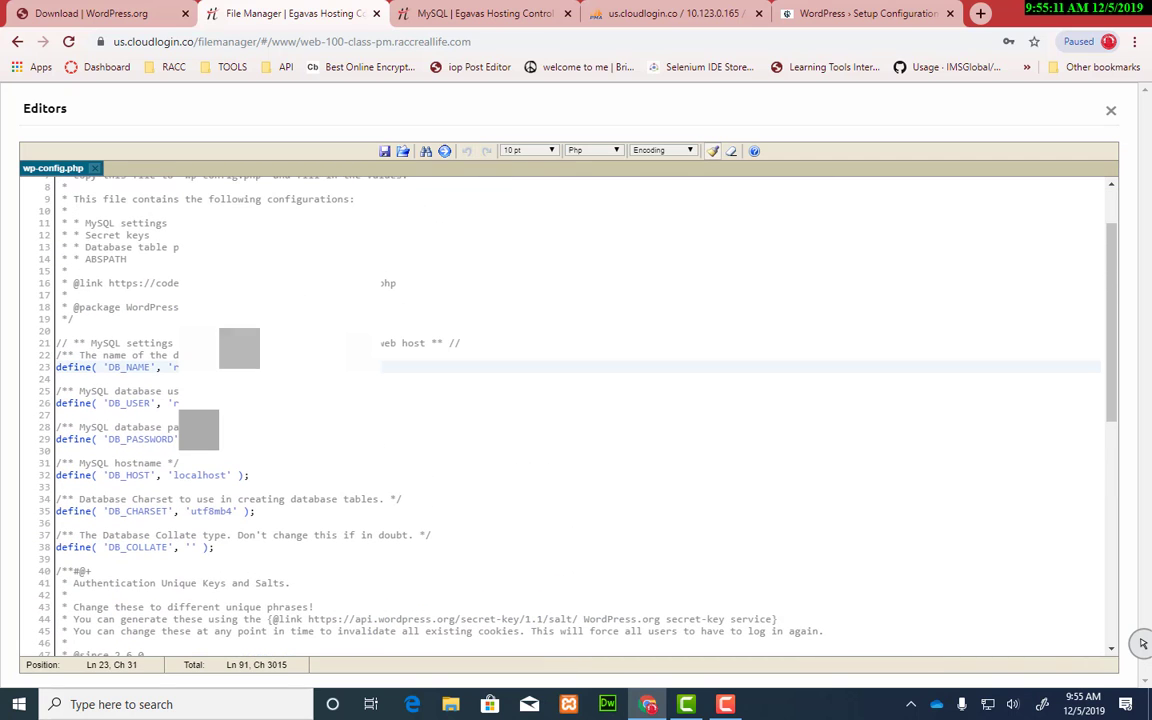
{"action": "key", "text": "ctrl+v"}
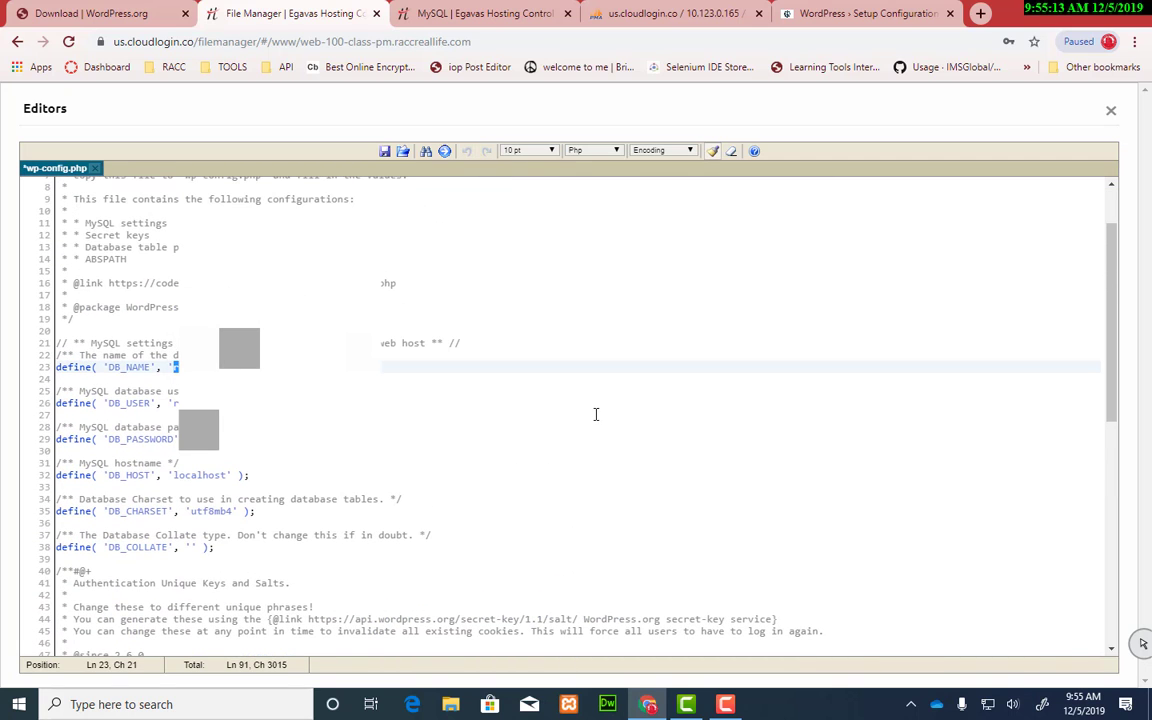
Step: Replace the form's default database name and username with ex01's copied values
{"action": "left_click", "coordinate": [843, 14]}
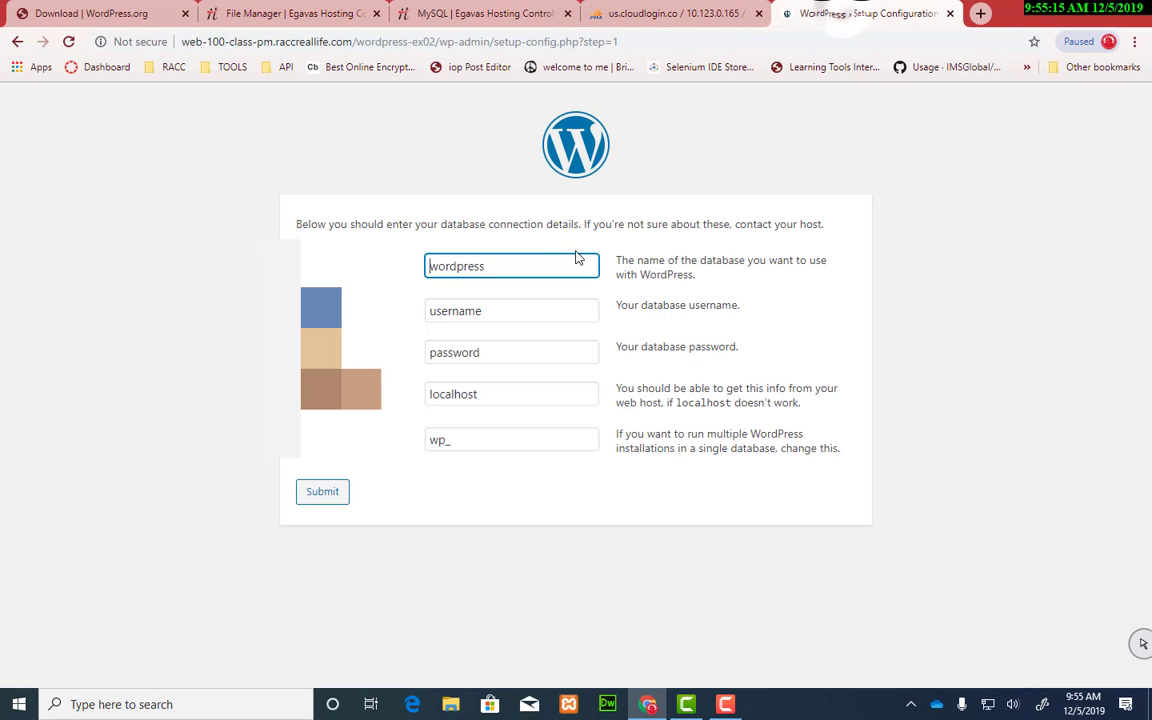
{"action": "double_click", "coordinate": [522, 262]}
{"action": "type", "text": "raccreallife_ms"}
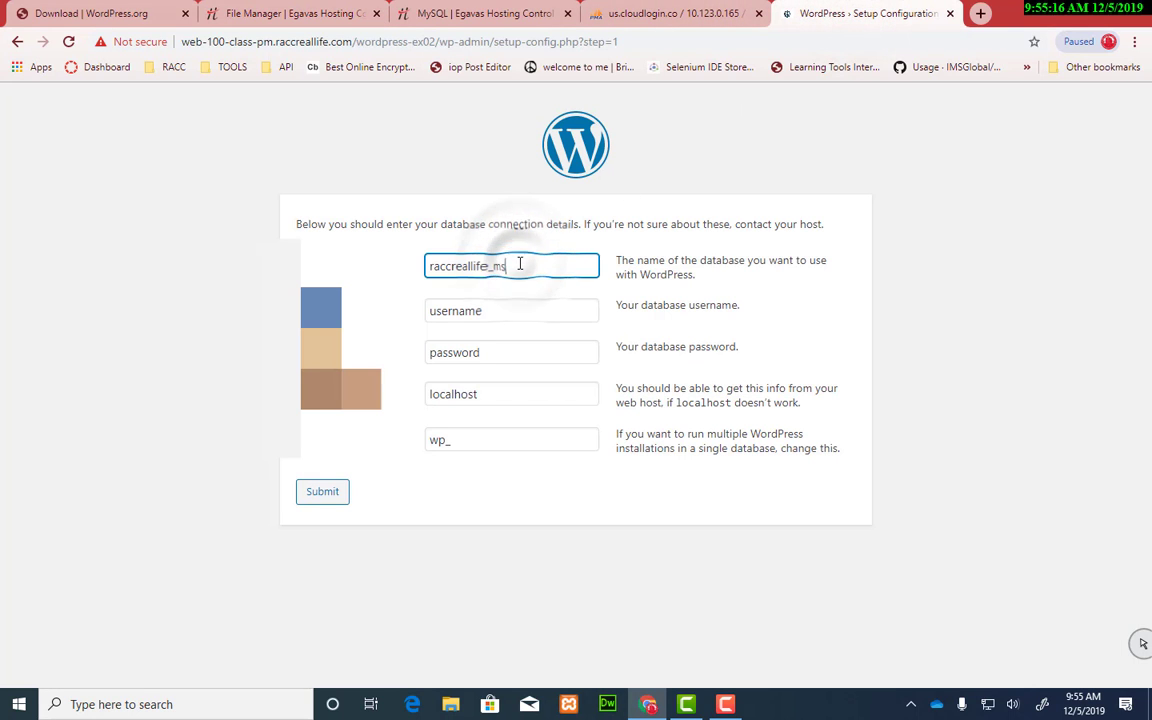
{"action": "double_click", "coordinate": [495, 311]}
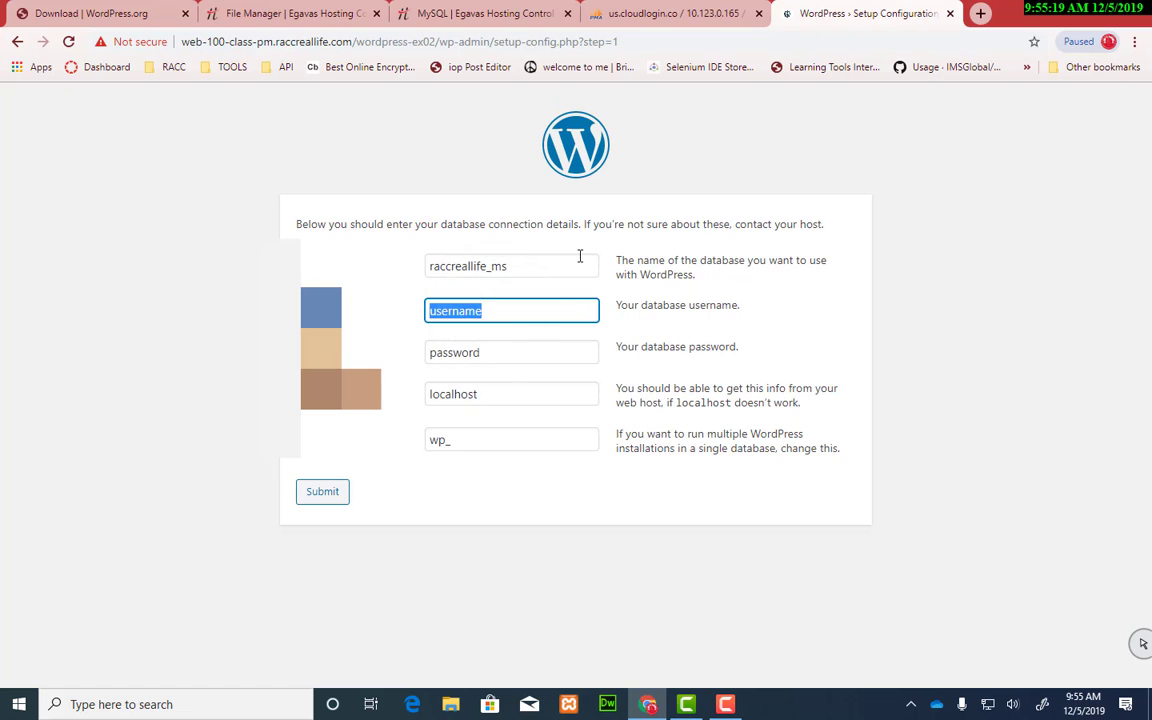
{"action": "type", "text": "raccreallife_ms"}
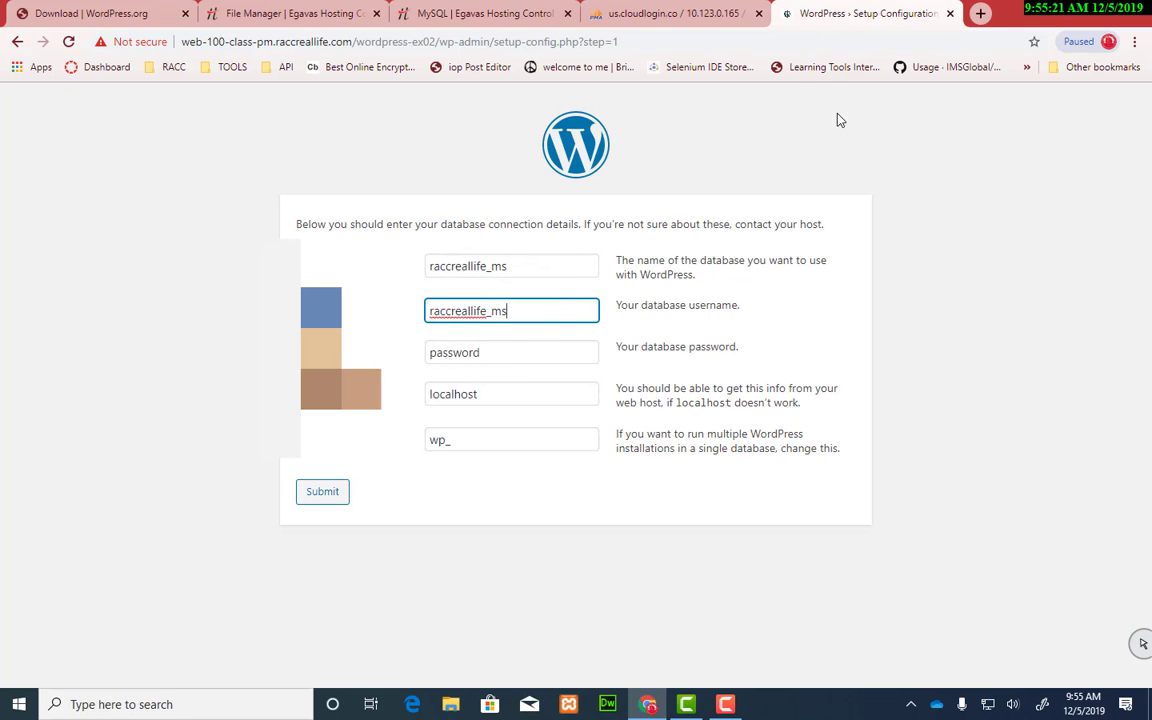
Step: Take the database password from wp-config.php's DB_PASSWORD line into the Password field
{"action": "left_click", "coordinate": [279, 25]}
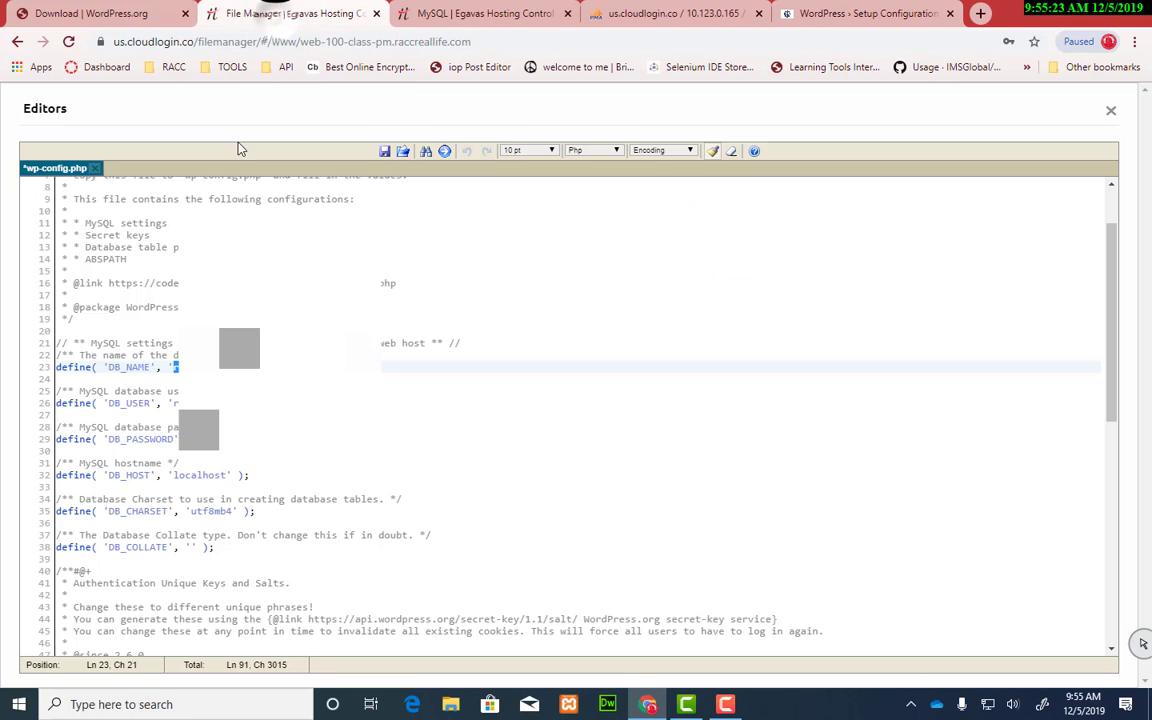
{"action": "left_click", "coordinate": [469, 441]}
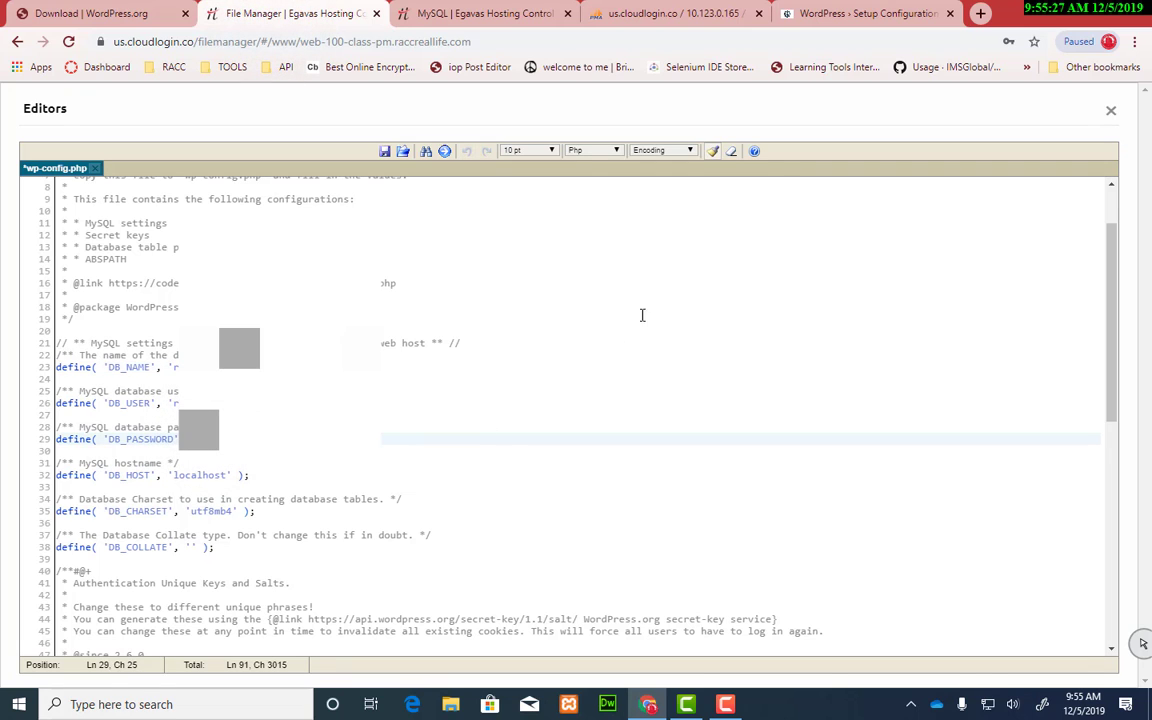
{"action": "left_click", "coordinate": [850, 14]}
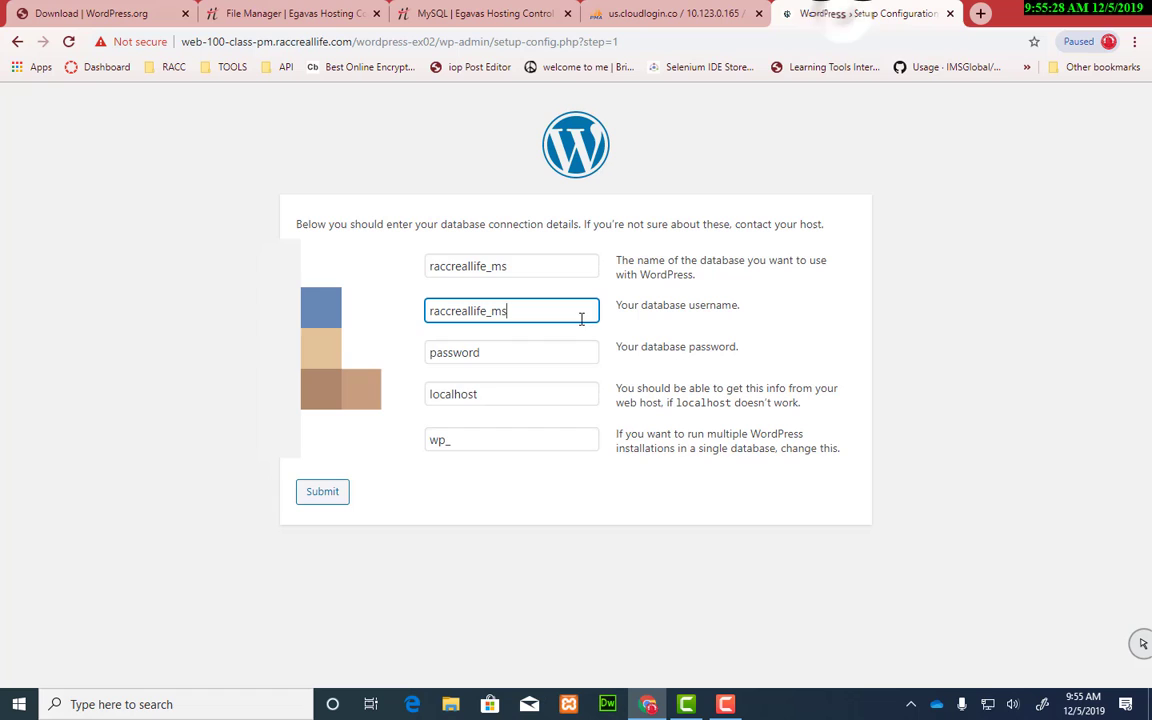
{"action": "double_click", "coordinate": [470, 355]}
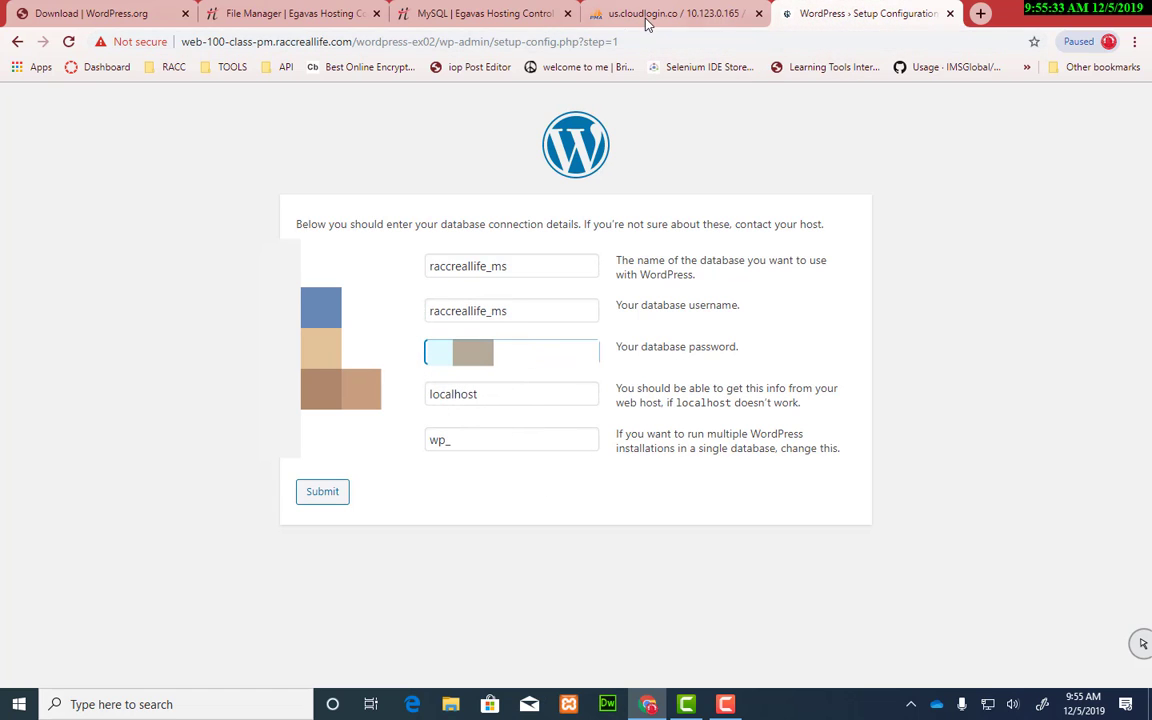
Step: Copy the ex01 table prefix from wp-config.php's $table_prefix line
{"action": "left_click", "coordinate": [321, 15]}
{"action": "left_click", "coordinate": [312, 476]}
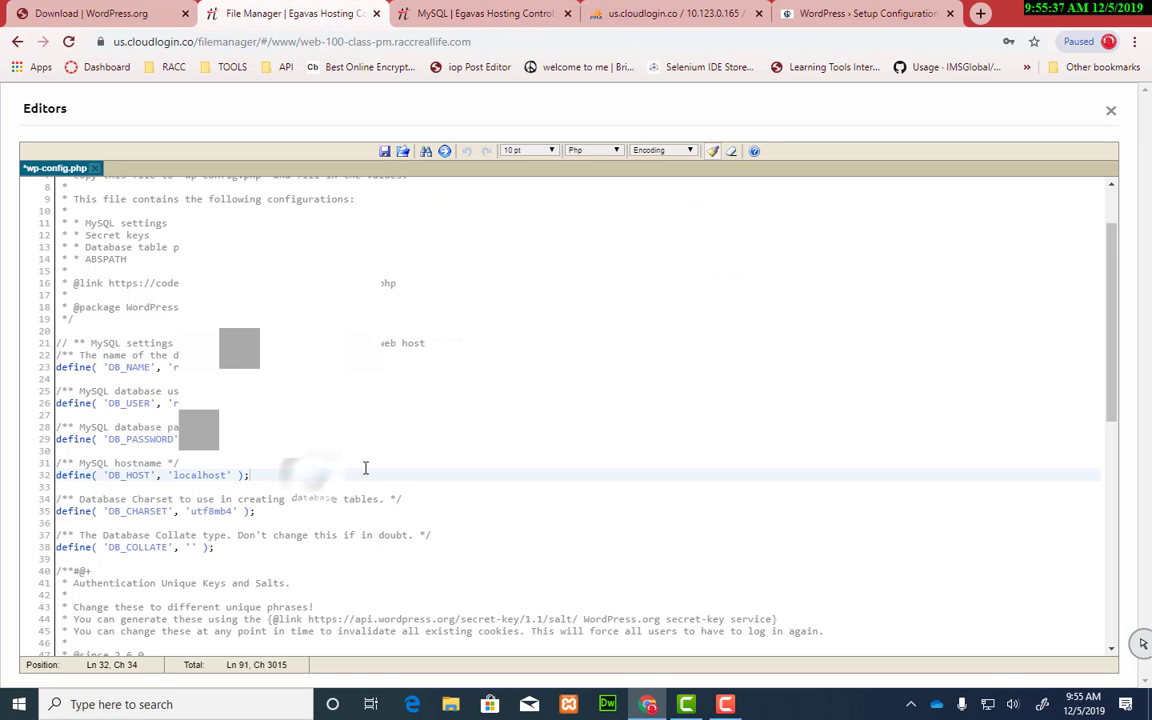
{"action": "scroll", "coordinate": [365, 468], "scroll_direction": "down", "scroll_amount": 3}
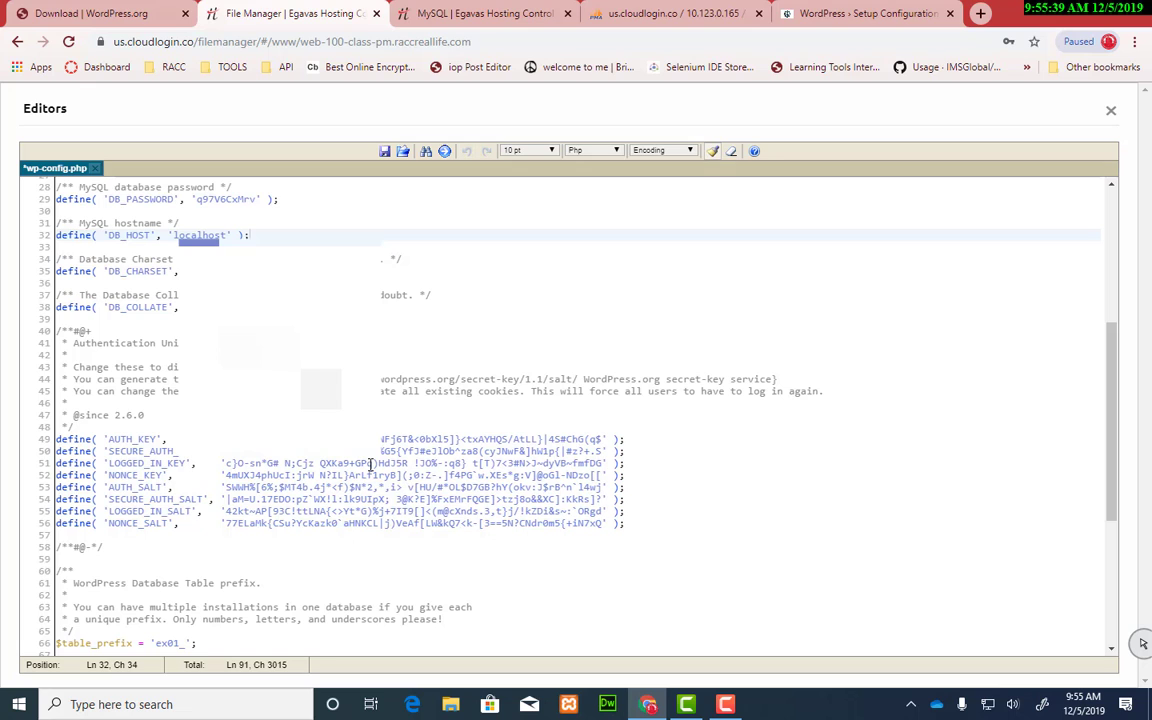
{"action": "scroll", "coordinate": [370, 463], "scroll_direction": "down", "scroll_amount": 3}
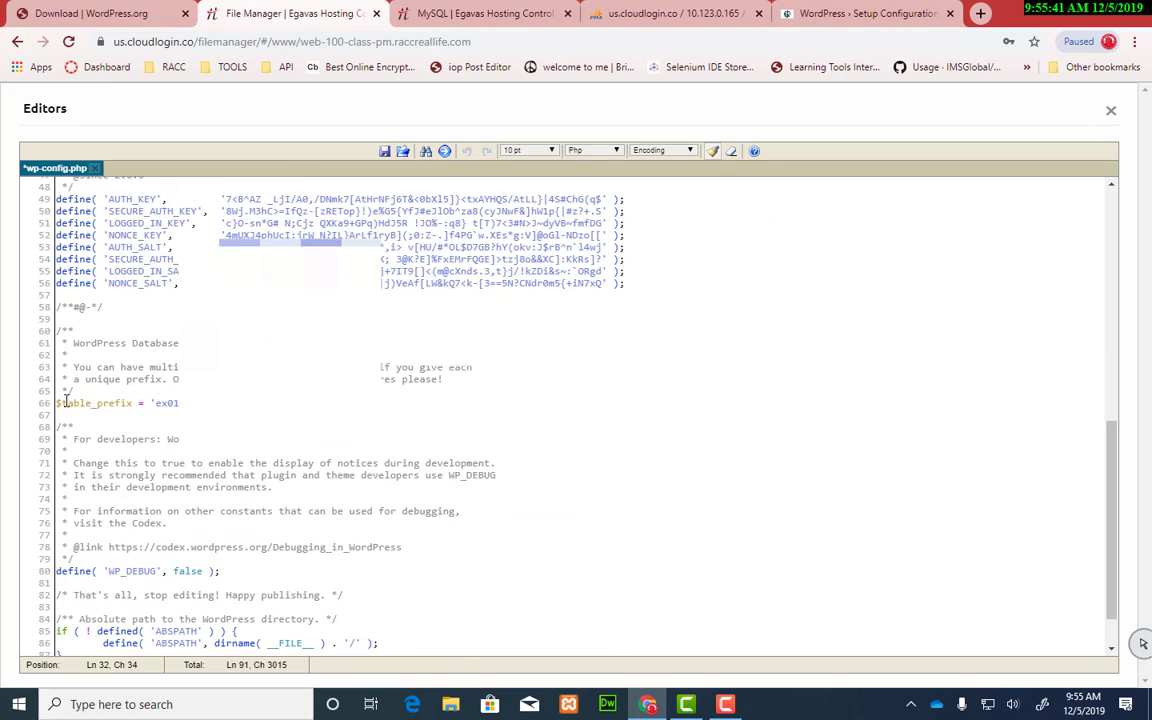
{"action": "left_click_drag", "start_coordinate": [178, 403], "coordinate": [155, 403]}
{"action": "key", "text": "ctrl+c"}
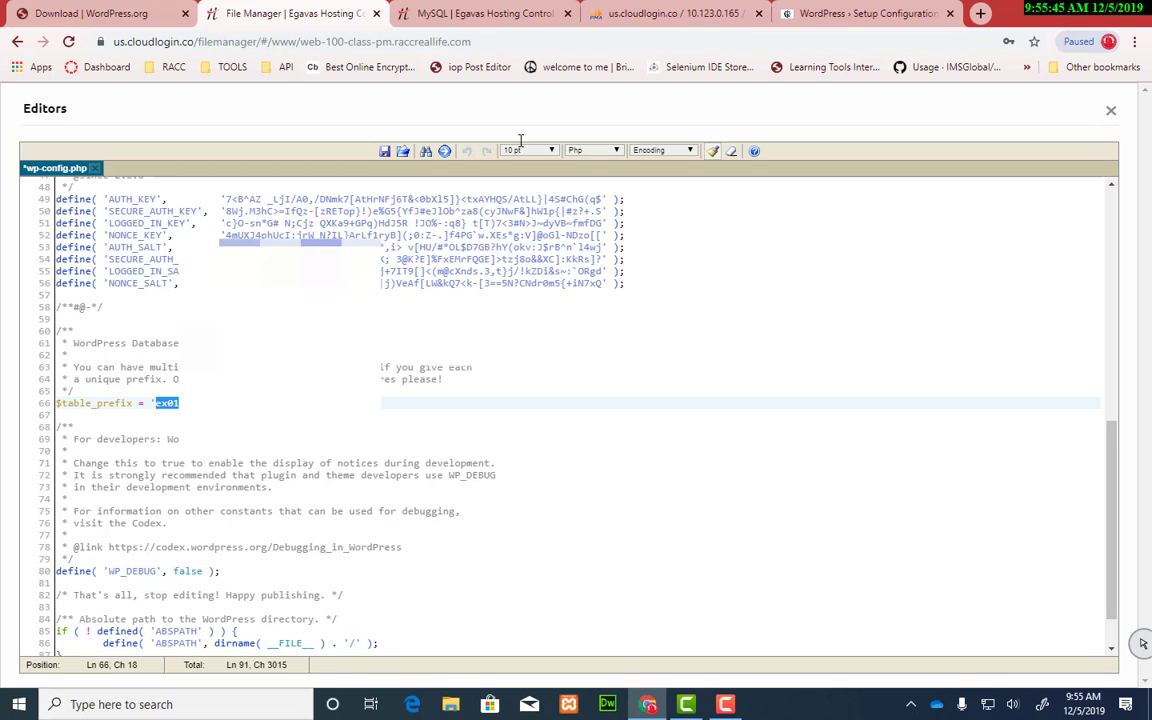
{"action": "left_click", "coordinate": [868, 13]}
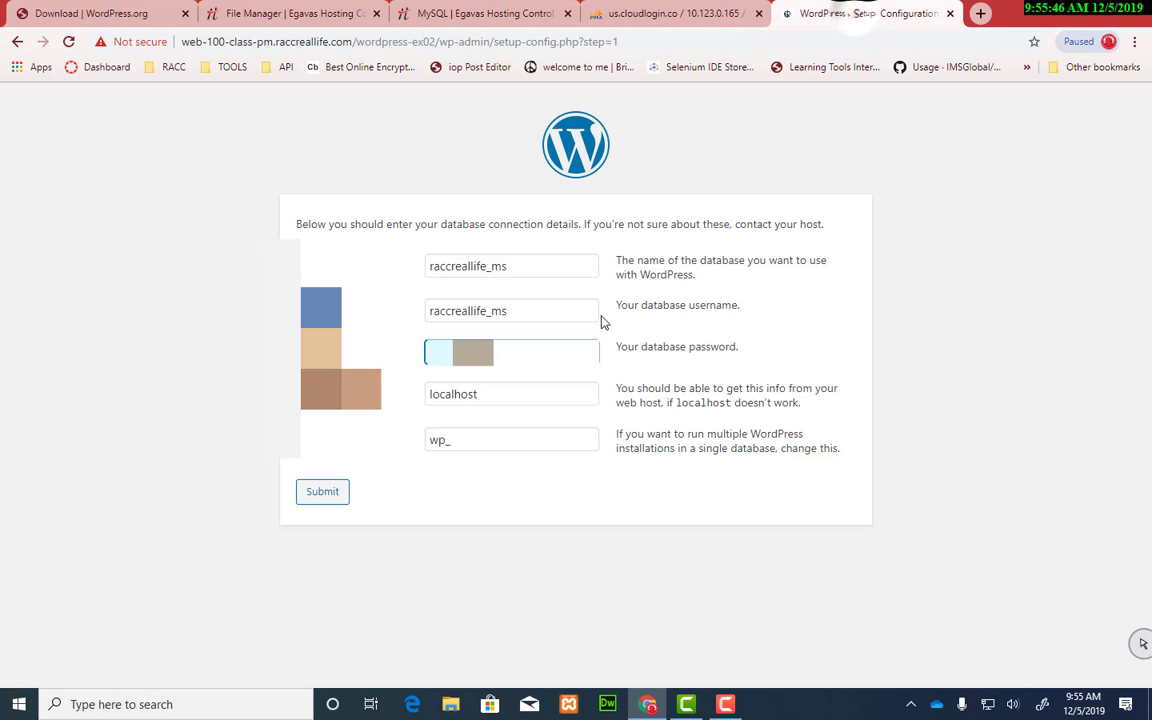
Step: Change the wp_ table prefix to ex02_, submit the connection details and run the installation
{"action": "double_click", "coordinate": [455, 441]}
{"action": "key", "text": "ctrl+v"}
{"action": "key", "text": "BackSpace"}
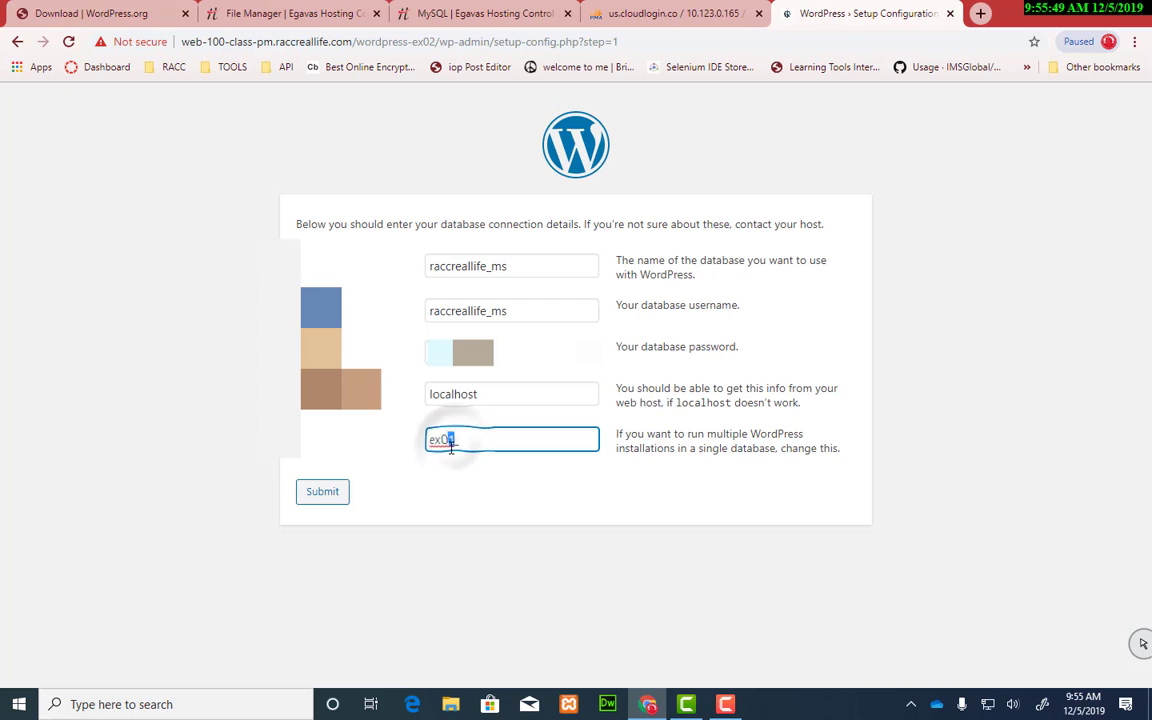
{"action": "type", "text": "2_"}
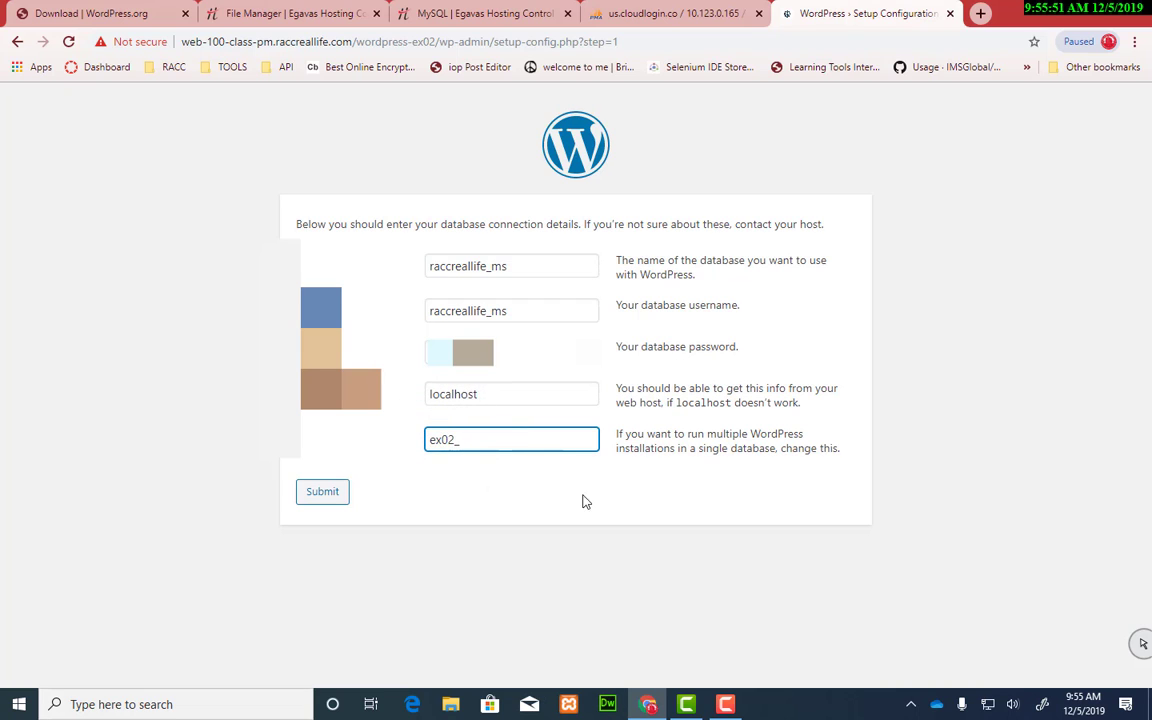
{"action": "left_click_drag", "start_coordinate": [460, 441], "coordinate": [424, 442]}
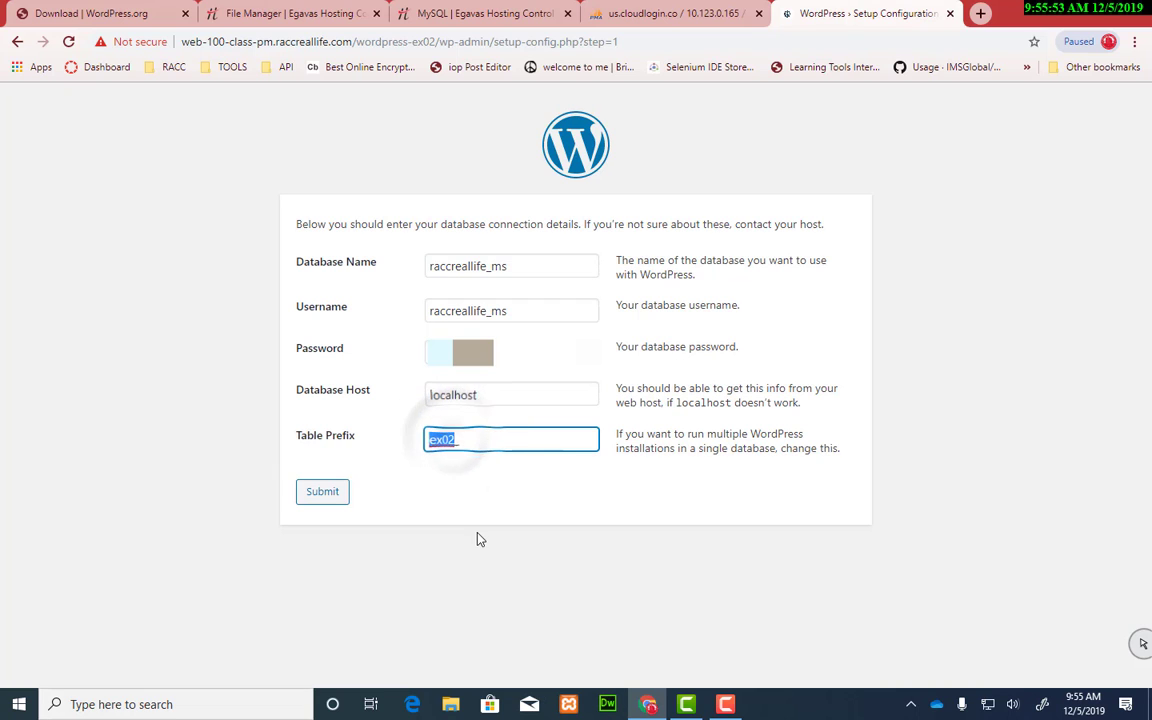
{"action": "left_click", "coordinate": [508, 497]}
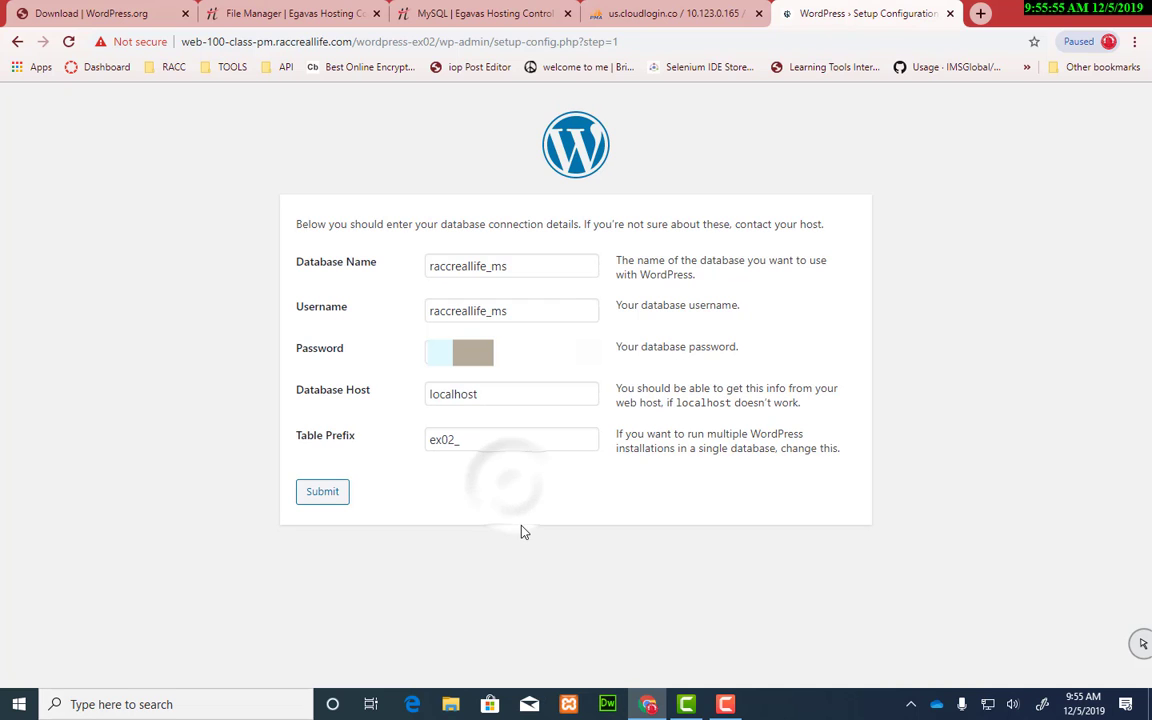
{"action": "left_click", "coordinate": [321, 493]}
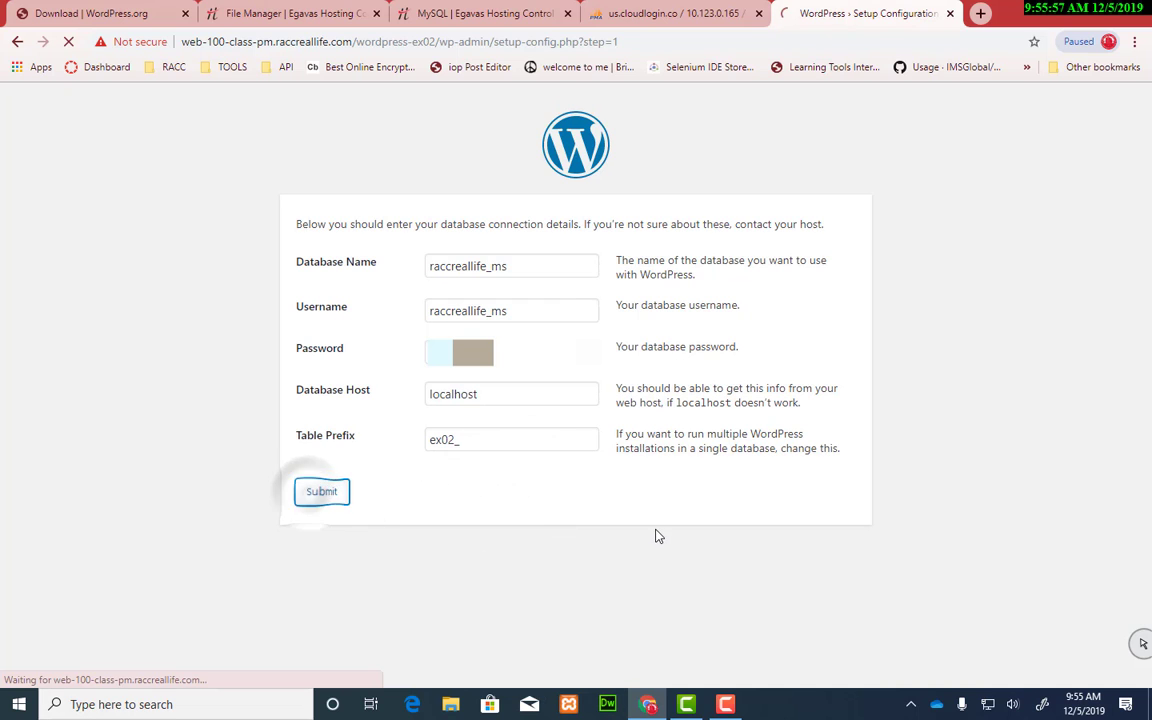
{"action": "left_click", "coordinate": [376, 280]}
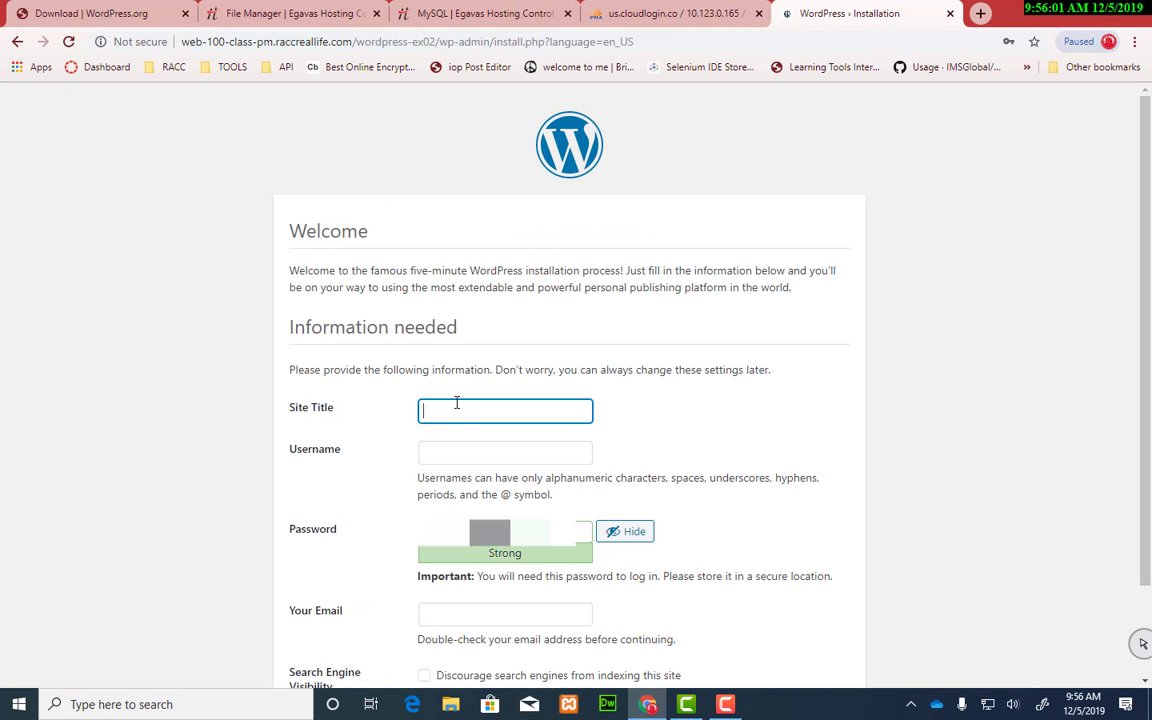
Step: Install site 'ex02' with the saved student login, weak password confirmed, saved e-mail, search engines discouraged
{"action": "type", "text": "ex02"}
{"action": "left_click", "coordinate": [516, 450]}
{"action": "left_click", "coordinate": [518, 245]}
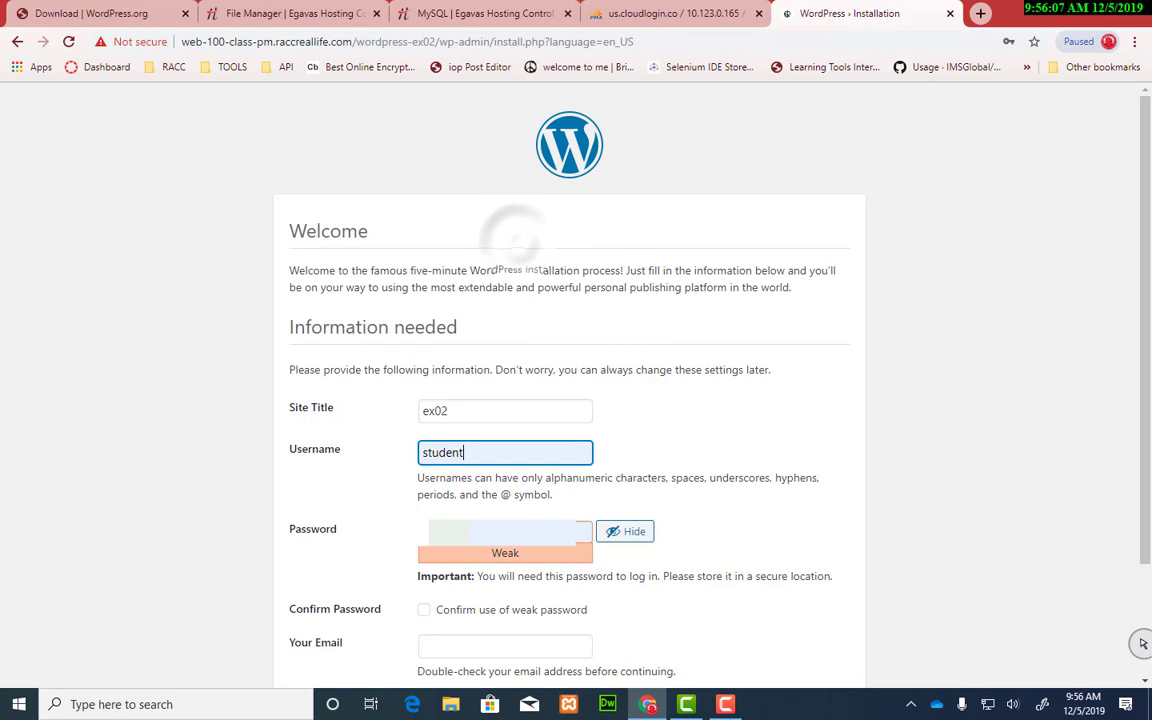
{"action": "scroll", "coordinate": [900, 483], "scroll_direction": "down", "scroll_amount": 3}
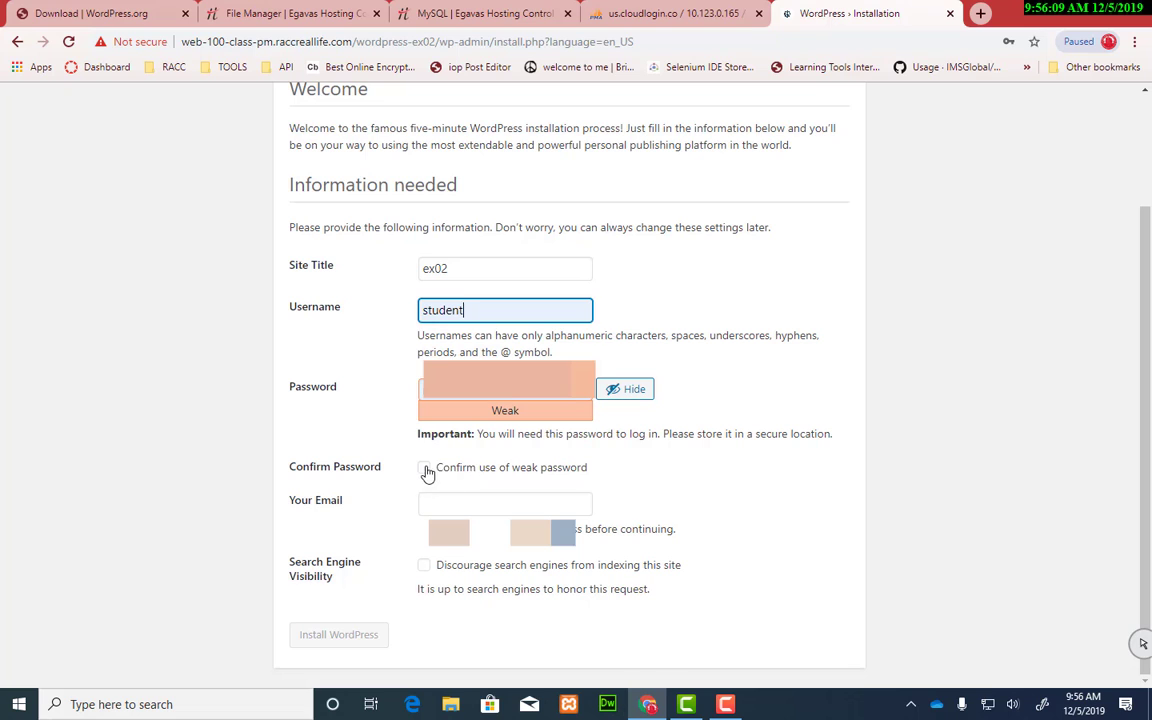
{"action": "left_click", "coordinate": [425, 468]}
{"action": "left_click", "coordinate": [530, 506]}
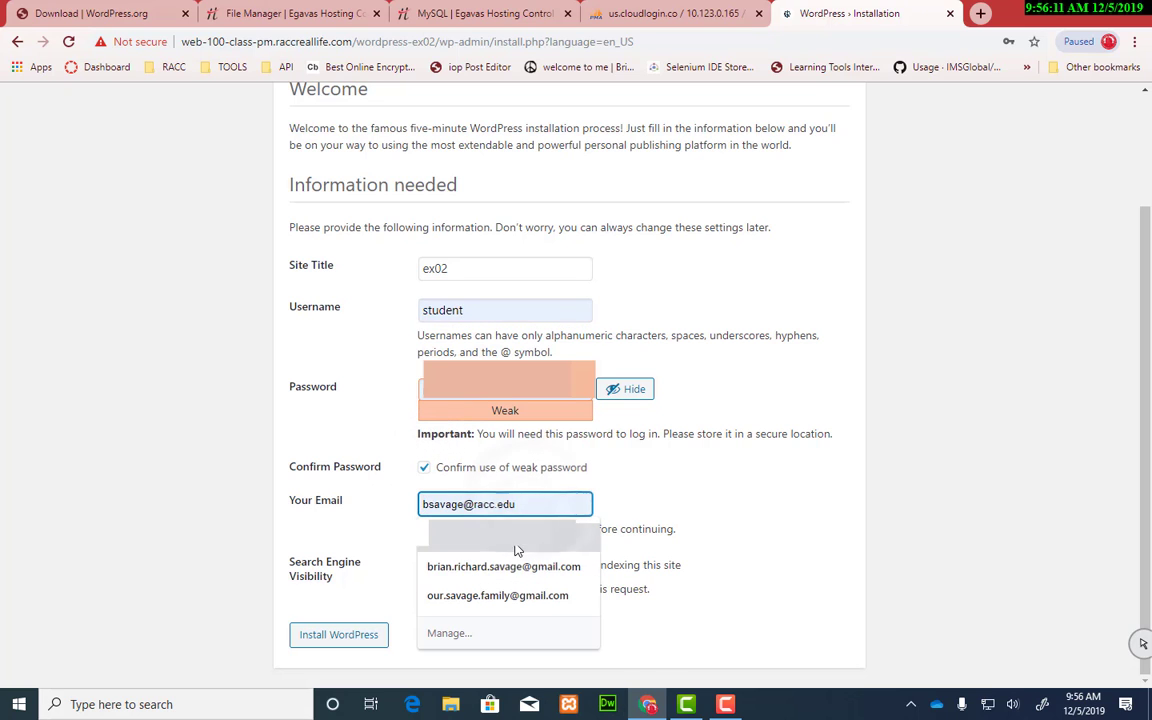
{"action": "left_click", "coordinate": [516, 543]}
{"action": "left_click", "coordinate": [734, 479]}
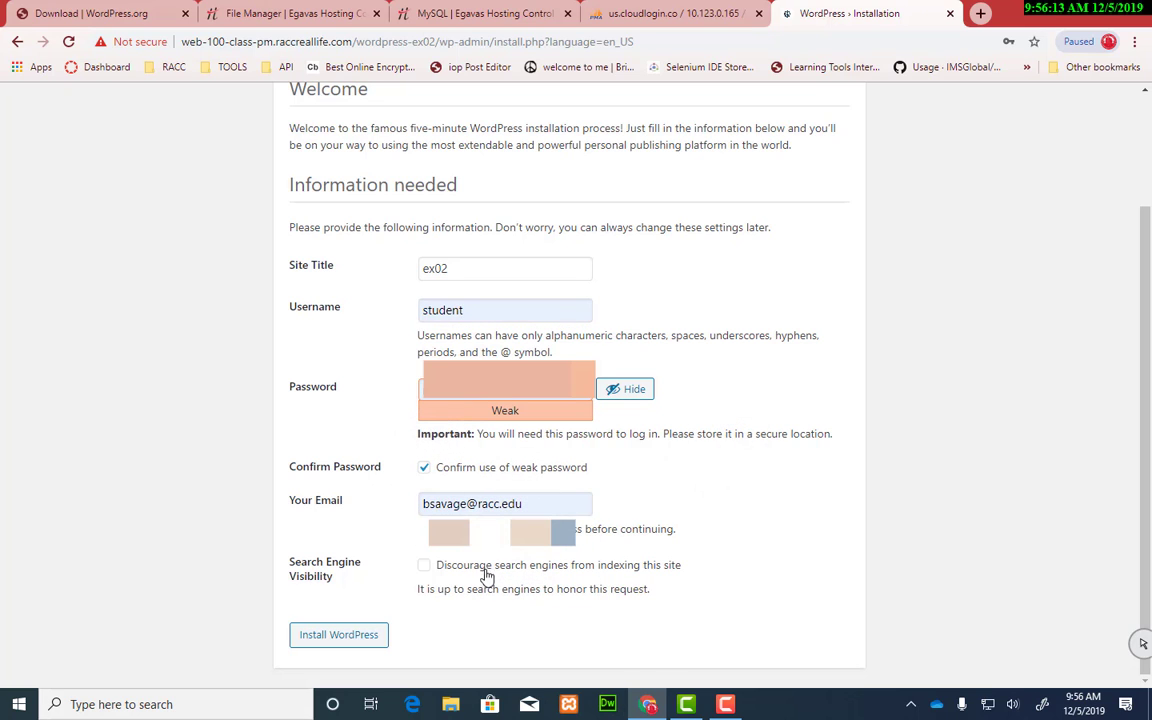
{"action": "left_click", "coordinate": [424, 565]}
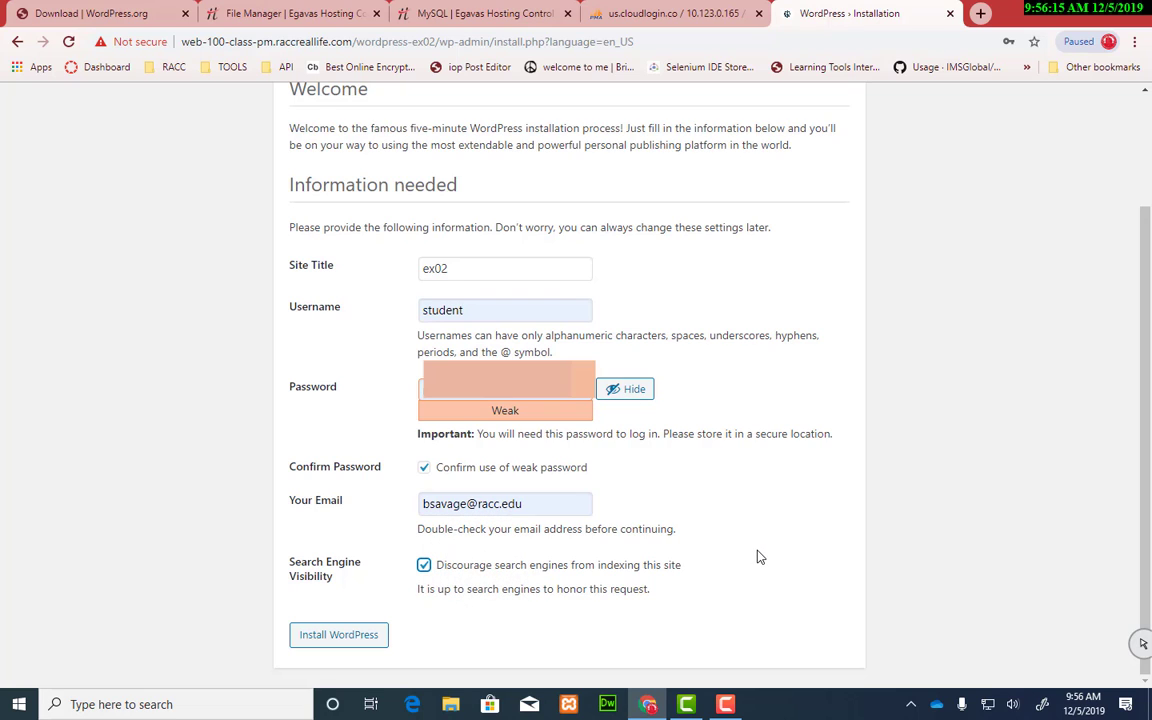
{"action": "left_click", "coordinate": [341, 641]}
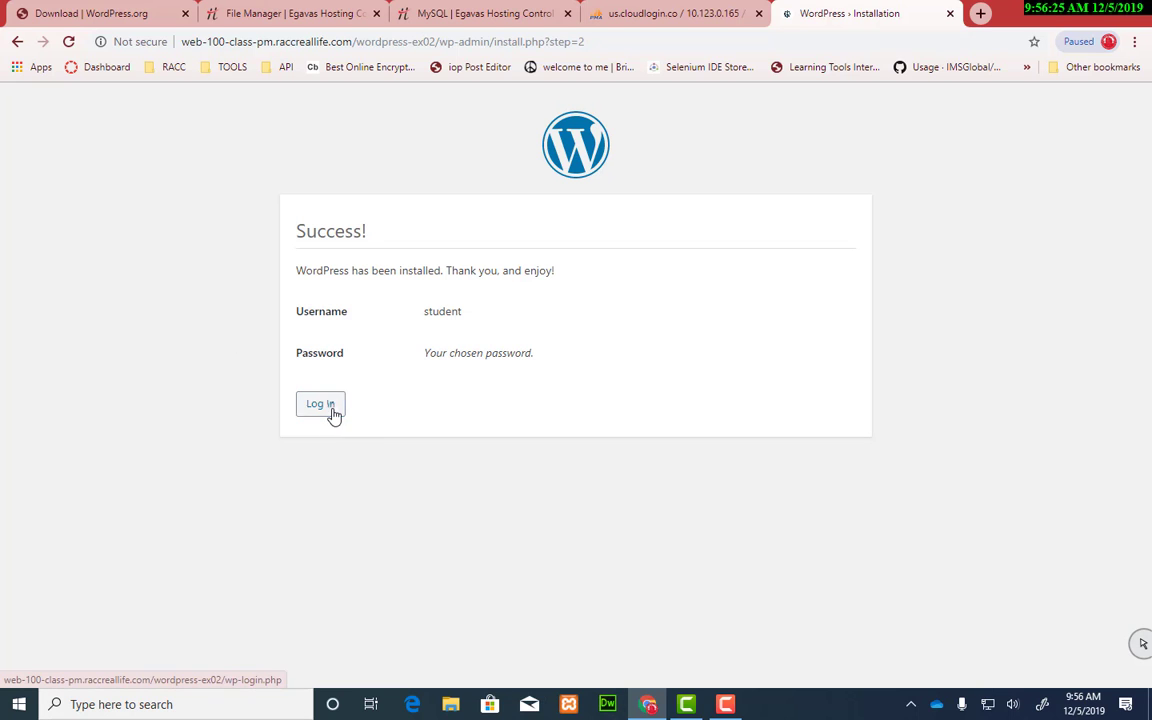
Step: Log in to the ex02 site with the saved student credentials to reach the Dashboard
{"action": "left_click", "coordinate": [330, 410]}
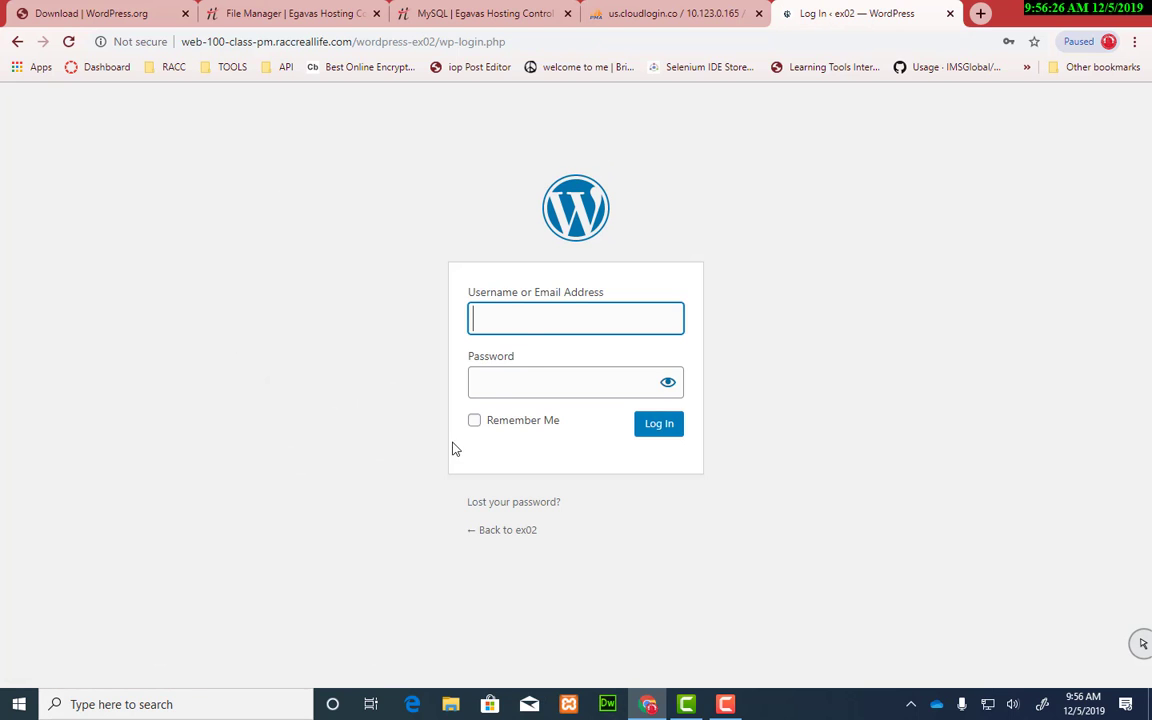
{"action": "left_click", "coordinate": [525, 327]}
{"action": "left_click", "coordinate": [514, 360]}
{"action": "left_click", "coordinate": [662, 428]}
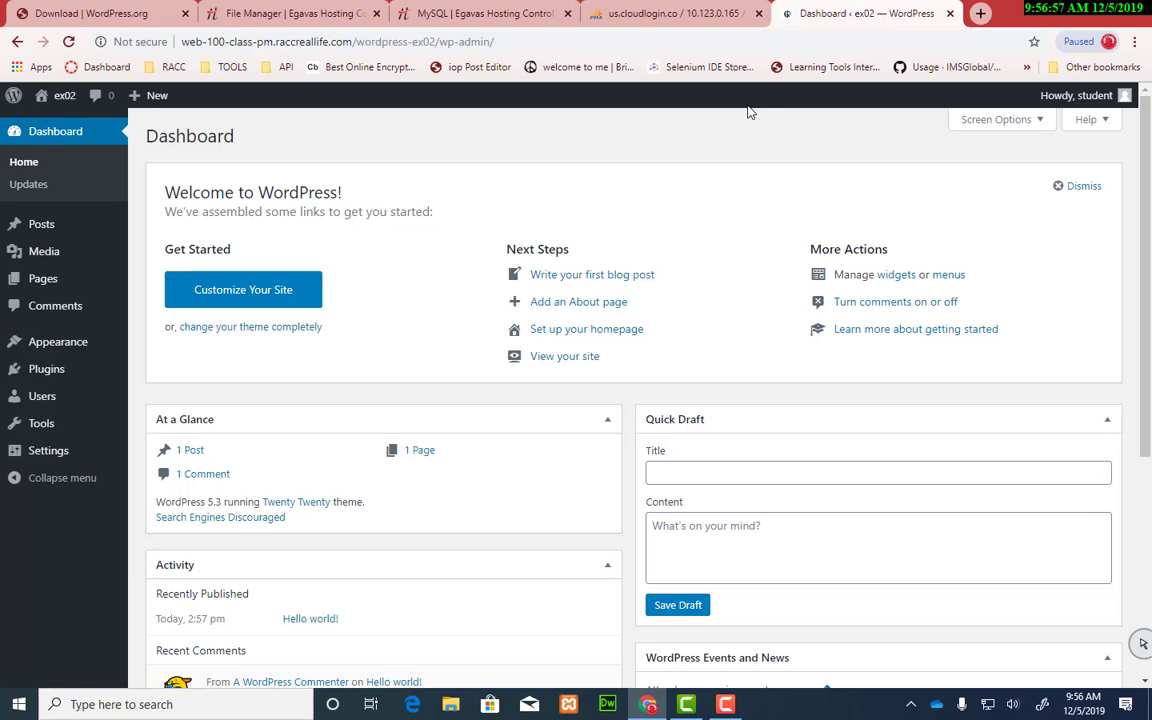
Step: Reload raccreallife_ms in phpMyAdmin and scroll to see the 24 ex01_ and ex02_ tables
{"action": "left_click", "coordinate": [690, 13]}
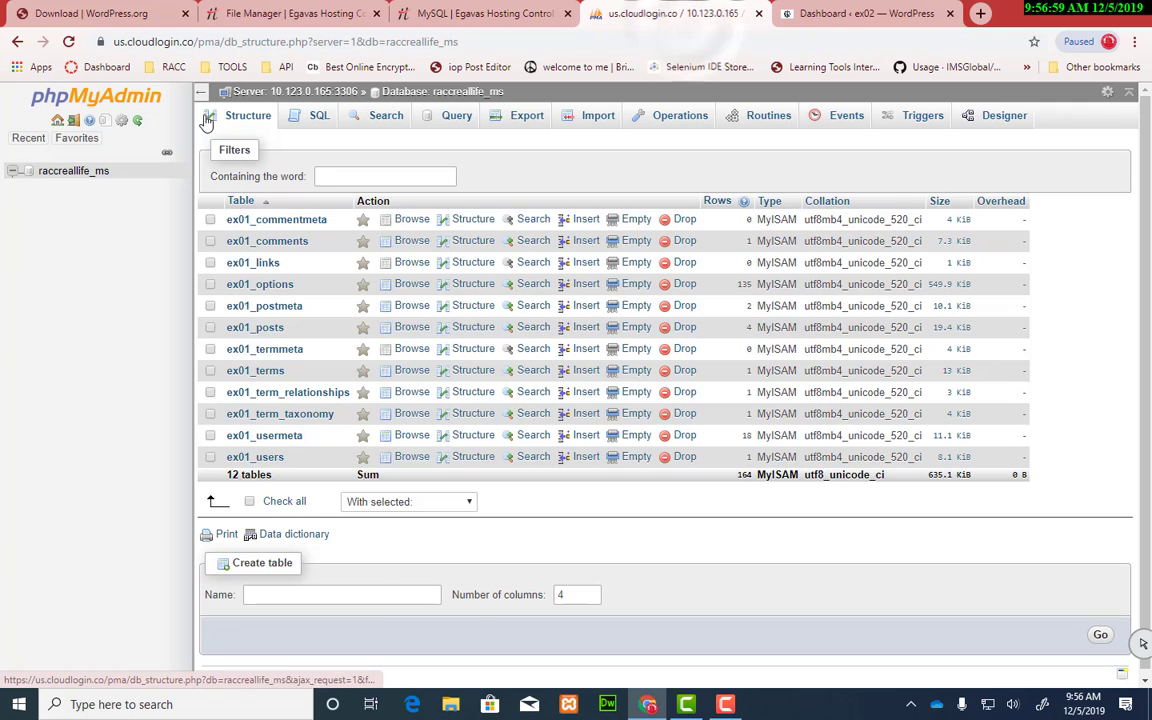
{"action": "left_click", "coordinate": [67, 42]}
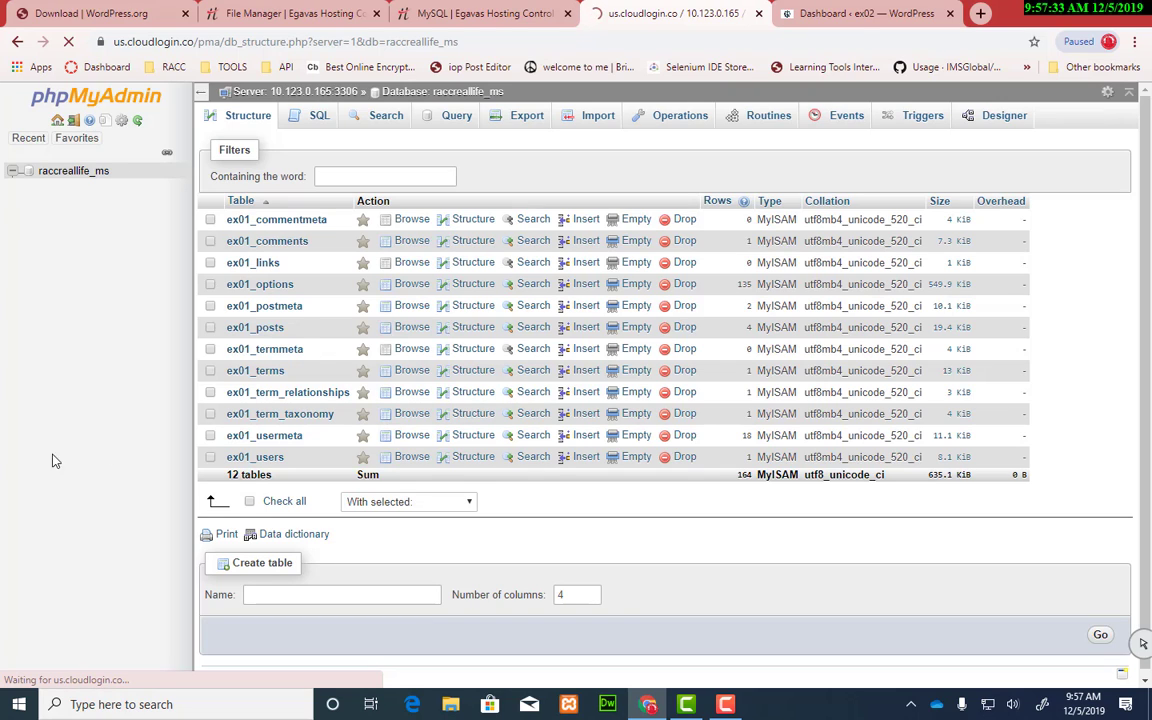
{"action": "left_click", "coordinate": [60, 172]}
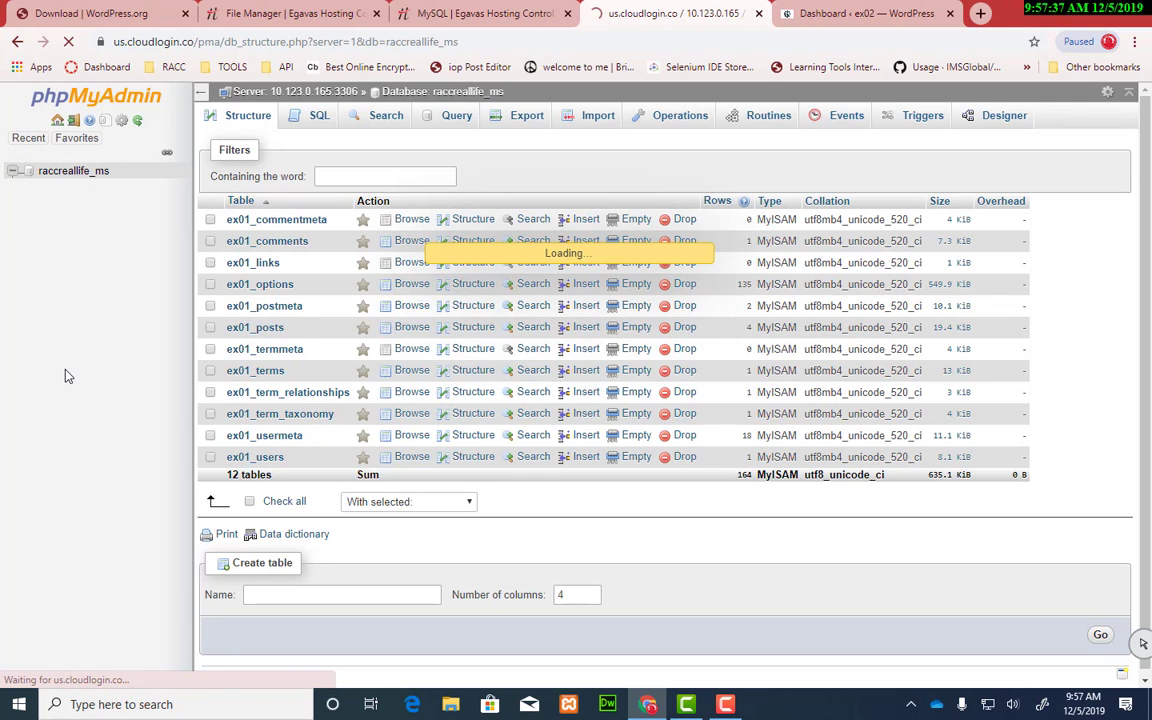
{"action": "left_click", "coordinate": [70, 42]}
{"action": "left_click", "coordinate": [64, 174]}
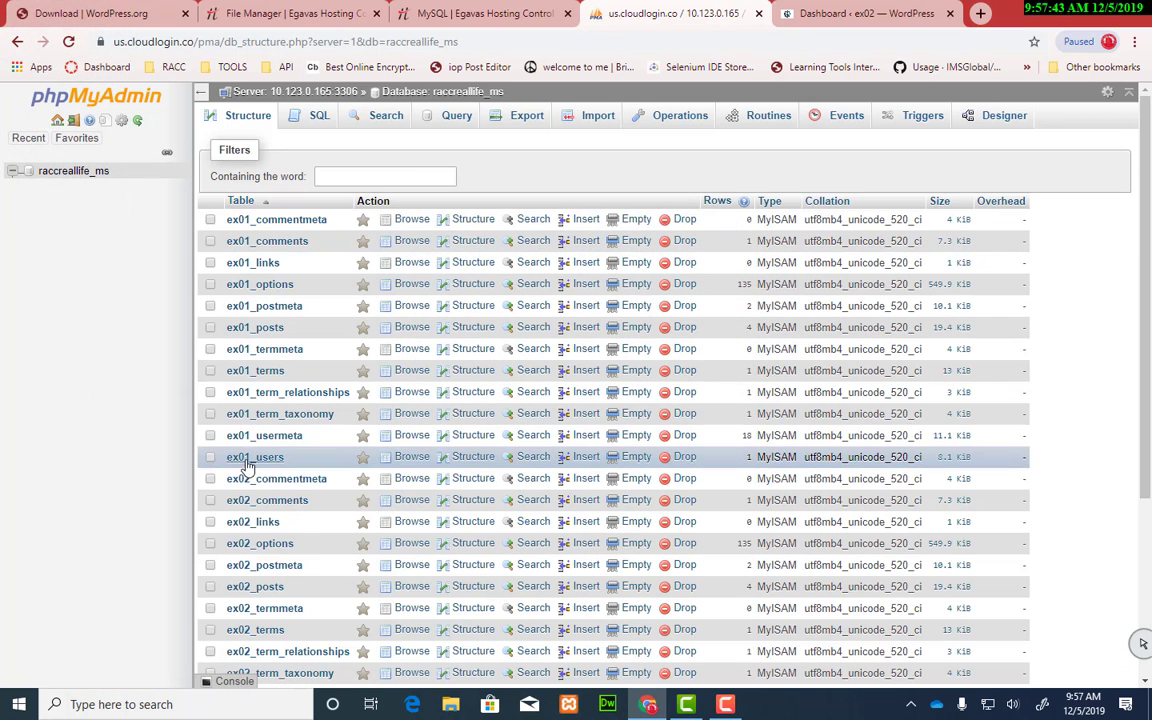
{"action": "scroll", "coordinate": [484, 488], "scroll_direction": "down", "scroll_amount": 2}
{"action": "scroll", "coordinate": [484, 488], "scroll_direction": "down", "scroll_amount": 1}
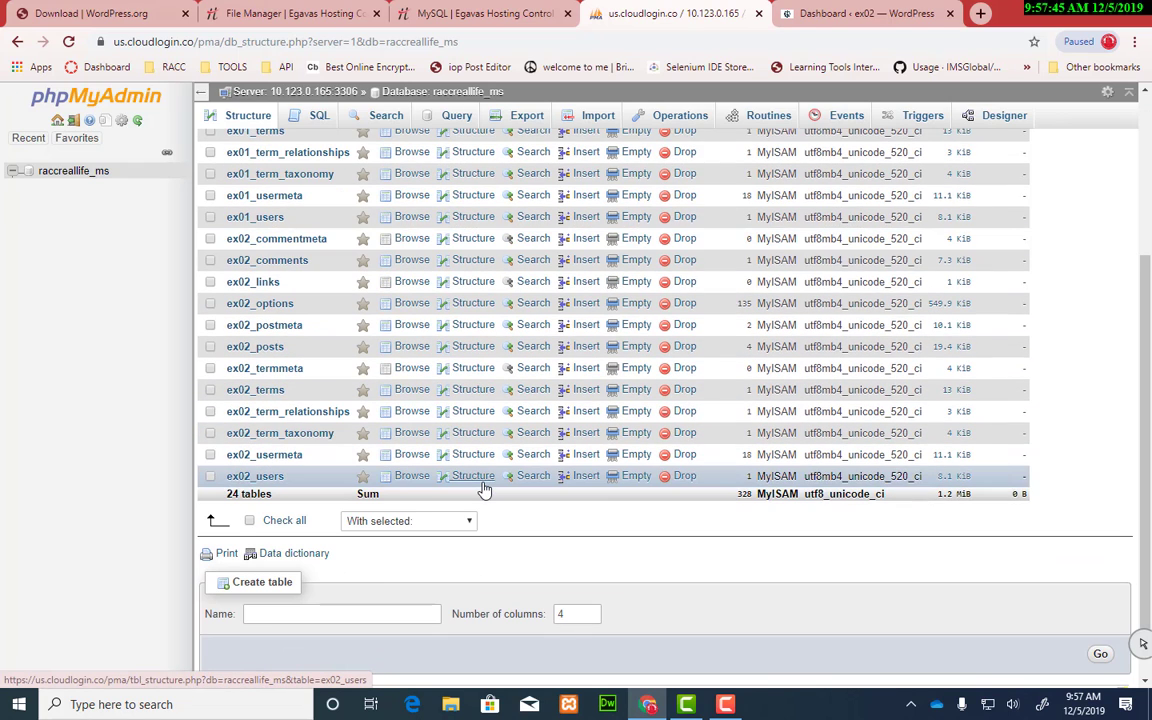